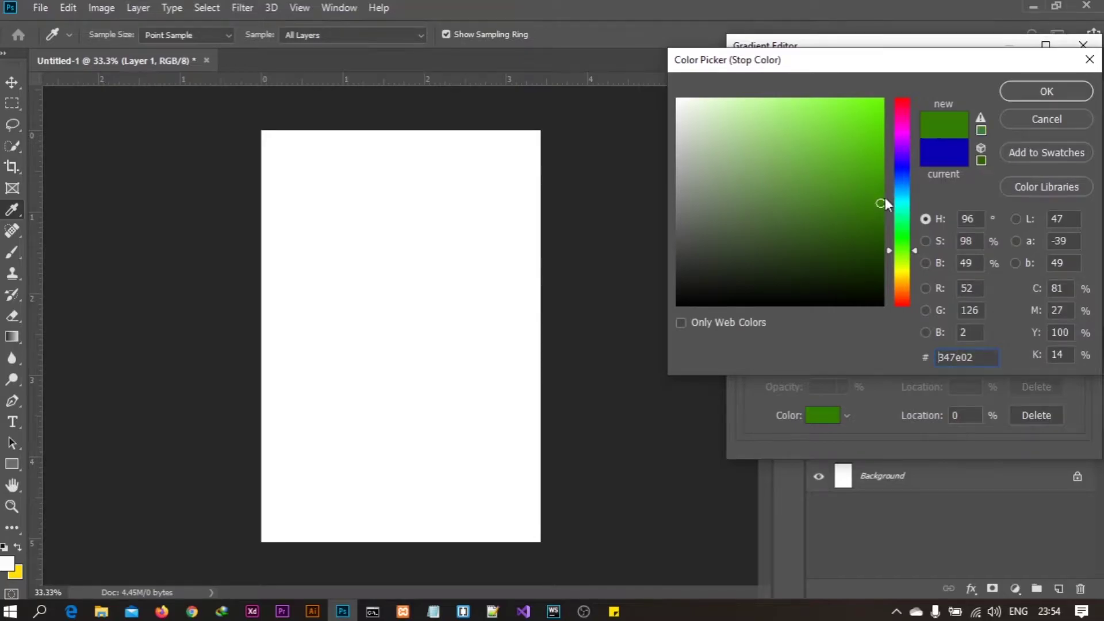
Accept dark green 347e02 for the gradient's start stop and set the 50% stop's color to yellow-green.
{"action": "left_click", "coordinate": [1021, 92]}
{"action": "left_click", "coordinate": [913, 346]}
{"action": "left_click", "coordinate": [823, 417]}
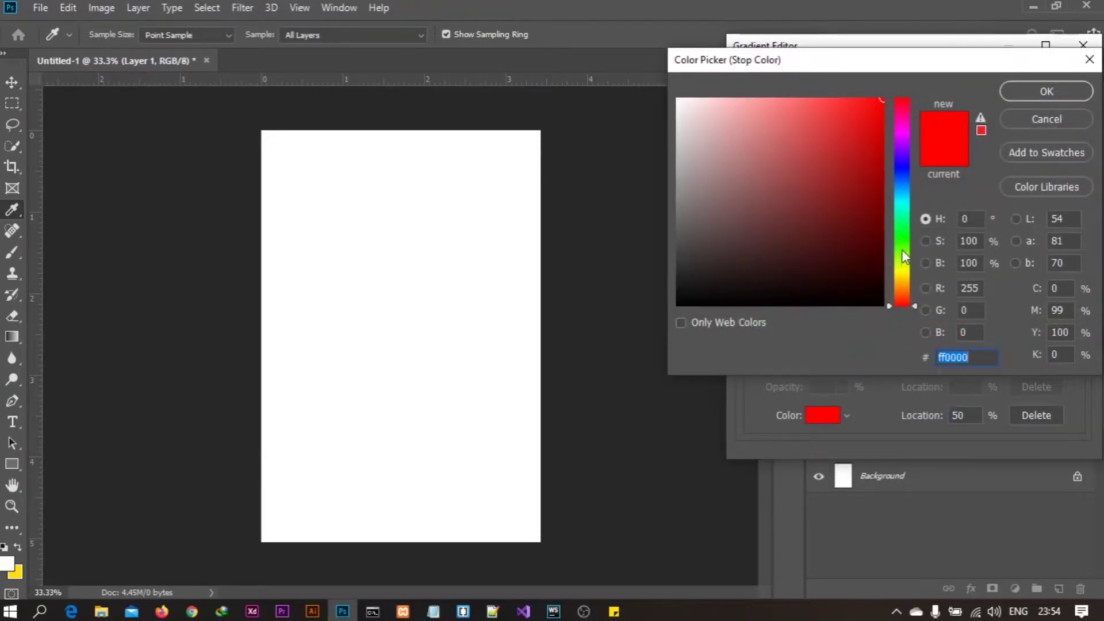
{"action": "left_click", "coordinate": [902, 253]}
{"action": "left_click", "coordinate": [902, 268]}
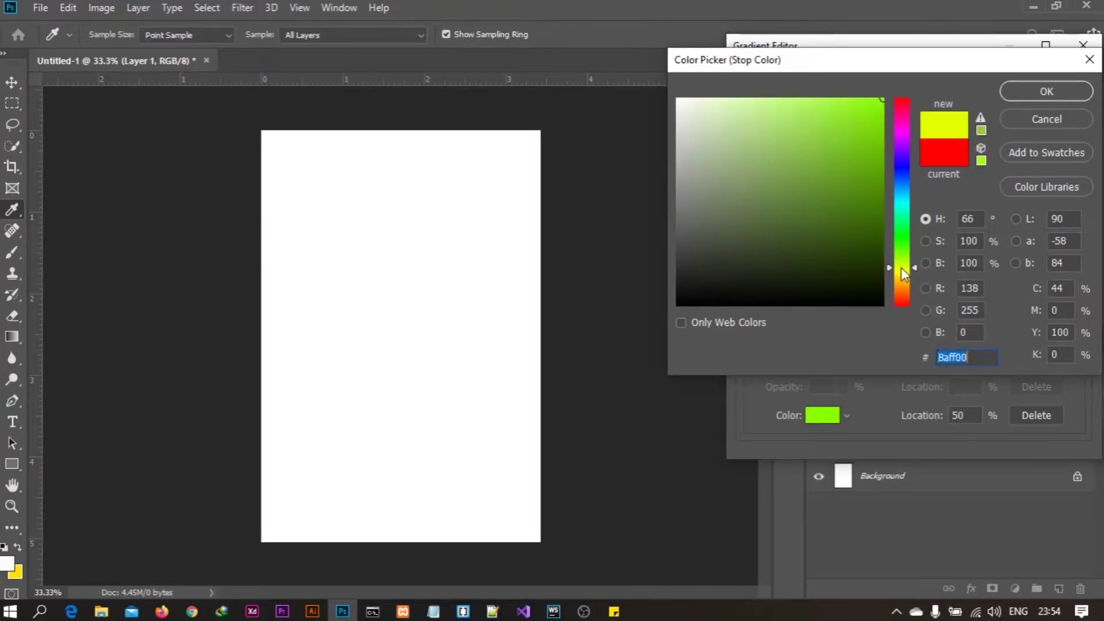
{"action": "left_click", "coordinate": [1023, 90]}
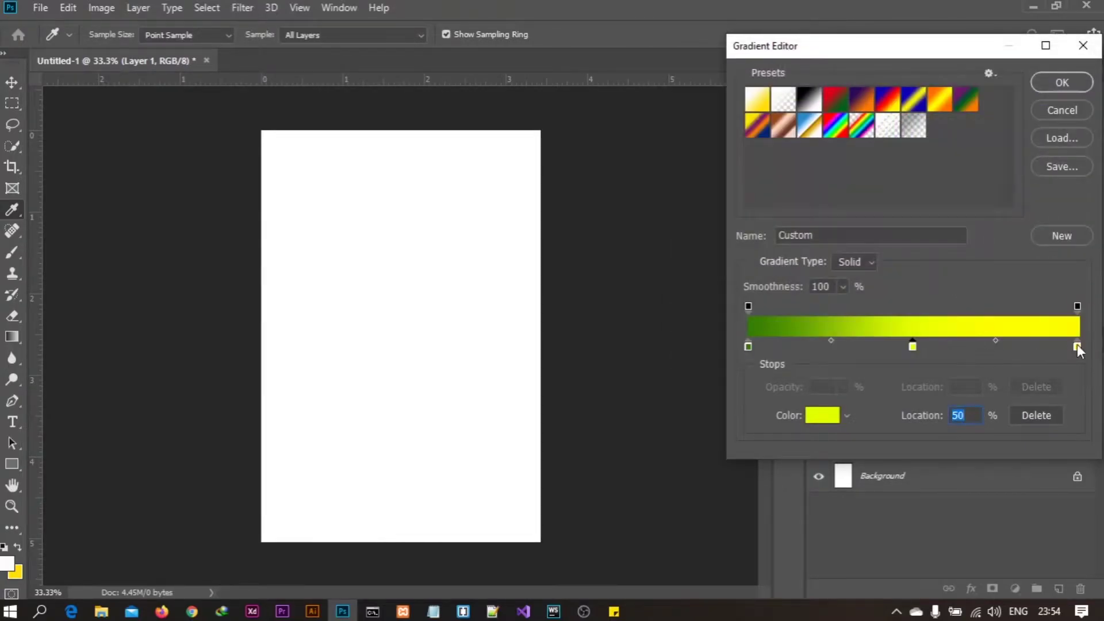
Set the color of the gradient's end stop at 100% to a medium green.
{"action": "left_click", "coordinate": [1077, 346]}
{"action": "left_click", "coordinate": [824, 421]}
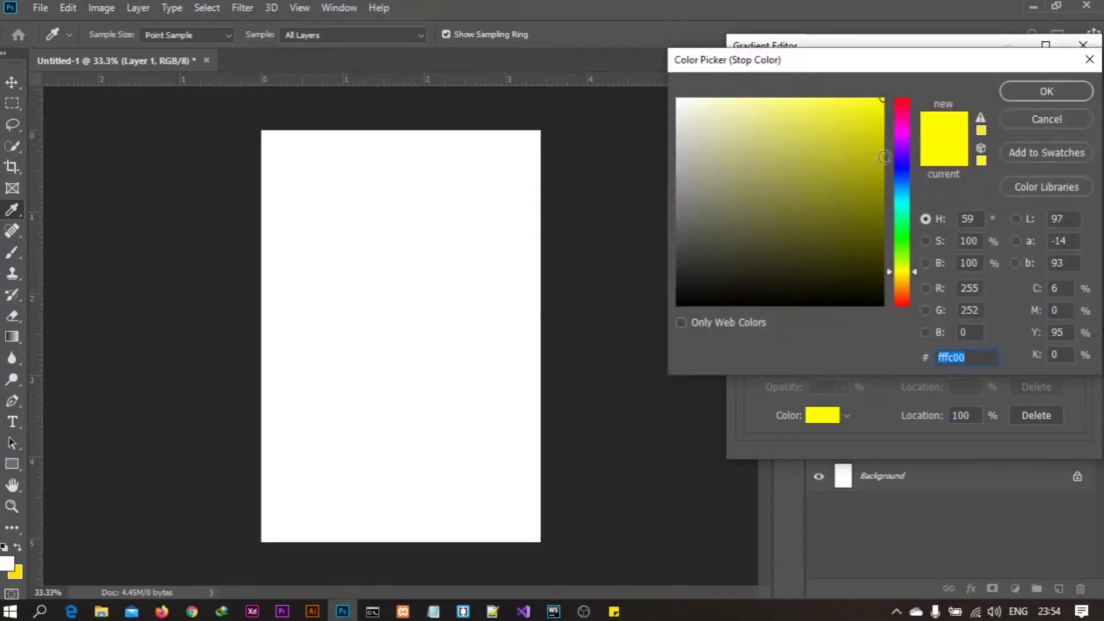
{"action": "left_click", "coordinate": [901, 230]}
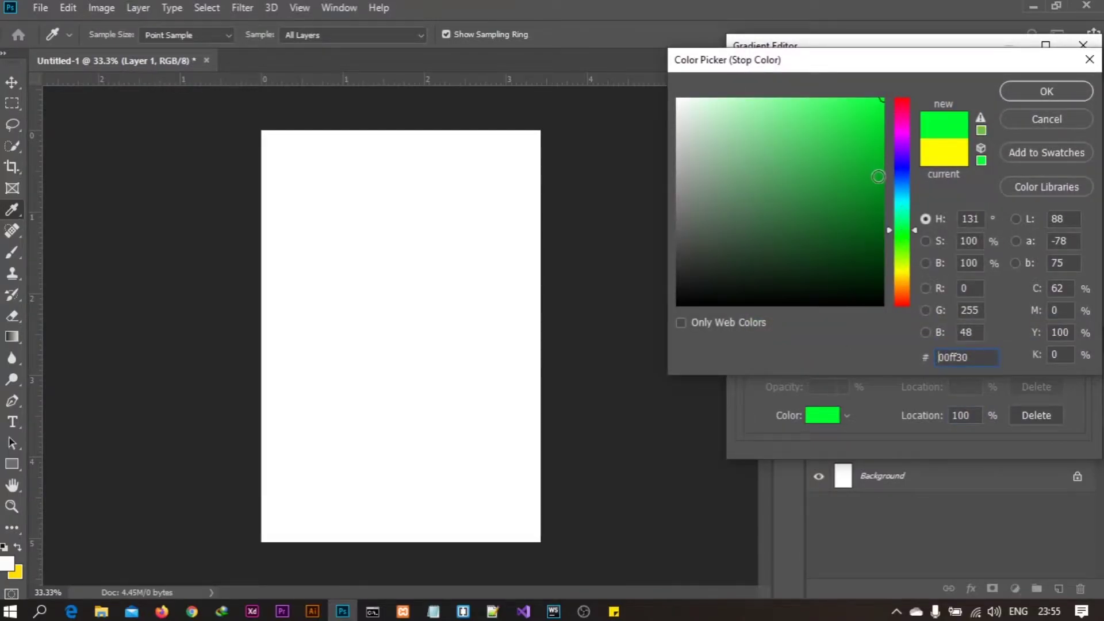
{"action": "left_click", "coordinate": [878, 176]}
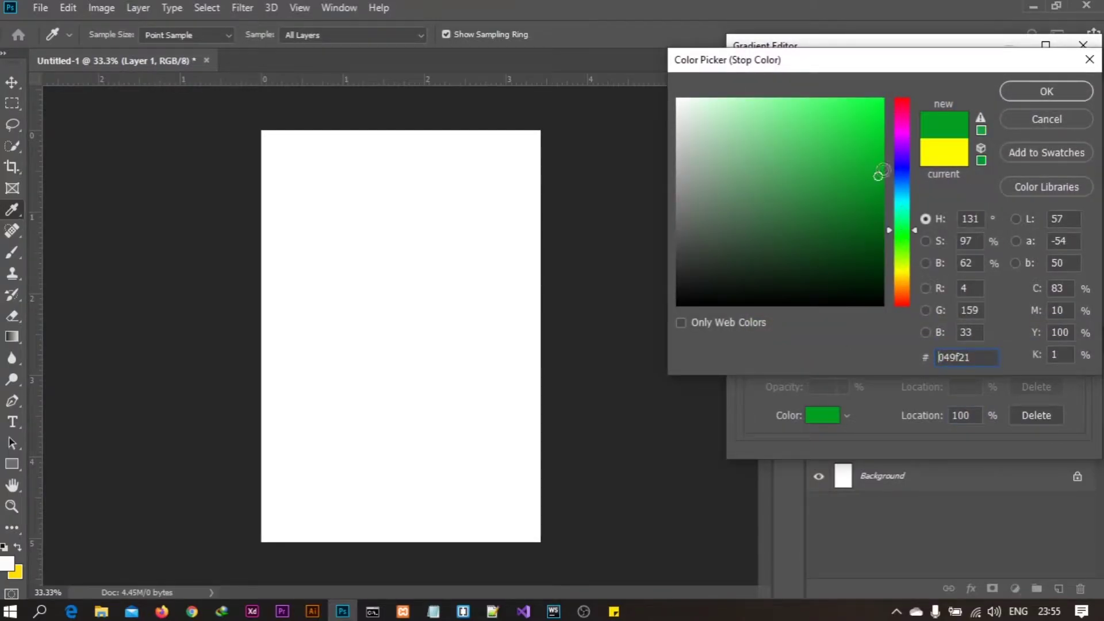
{"action": "left_click", "coordinate": [1033, 90]}
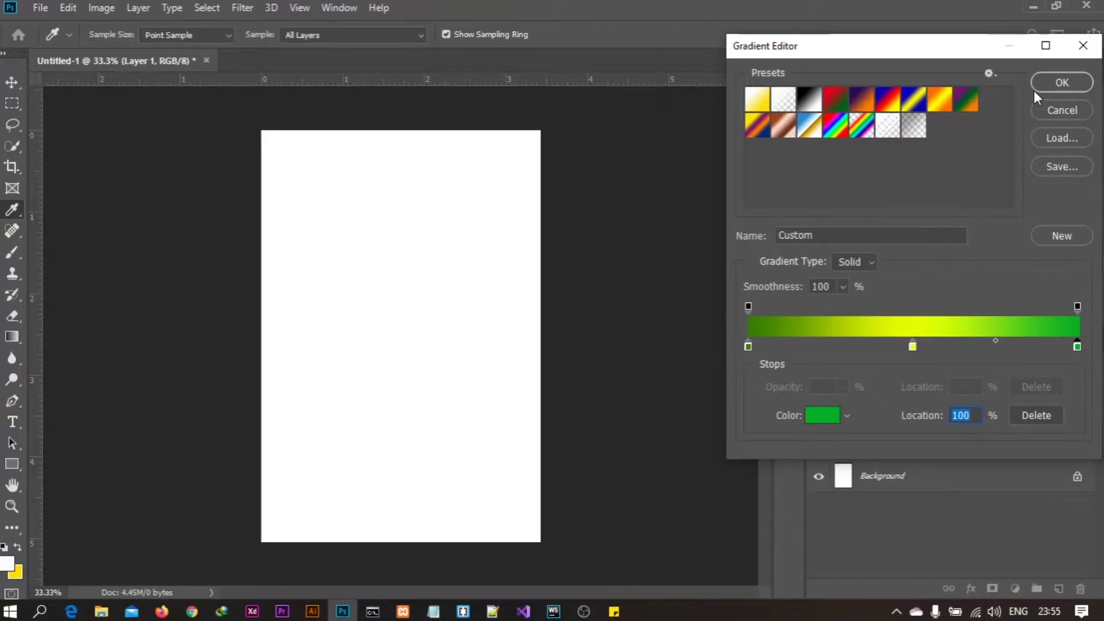
Readjust the yellow-green color of the gradient's 50% stop and accept the edited gradient.
{"action": "left_click", "coordinate": [912, 346]}
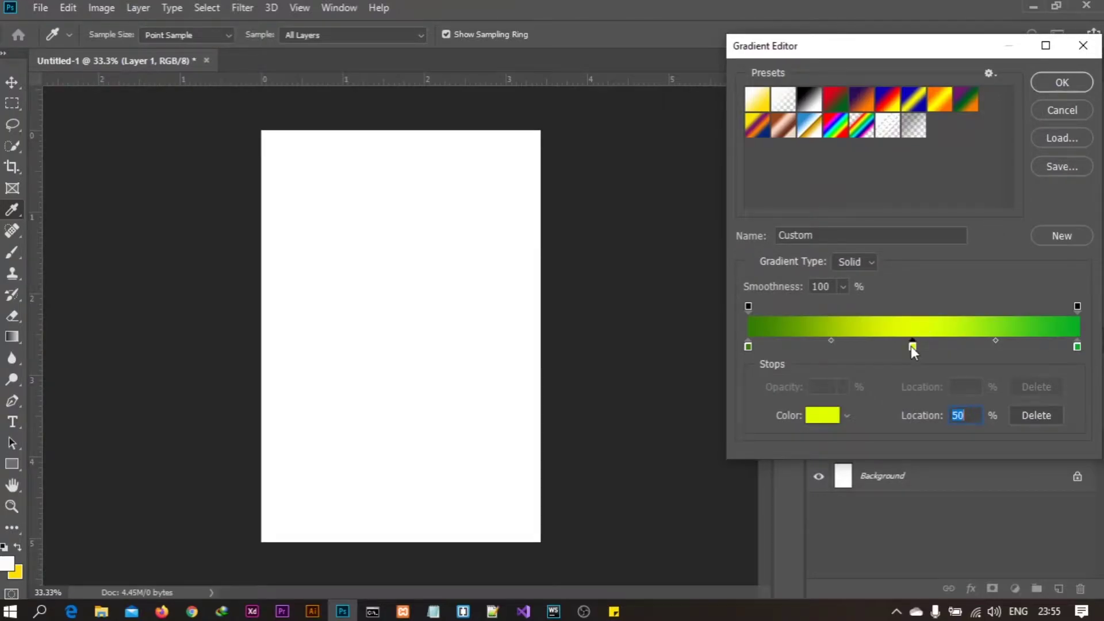
{"action": "left_click", "coordinate": [821, 415]}
{"action": "left_click", "coordinate": [889, 265]}
{"action": "left_click", "coordinate": [1036, 95]}
{"action": "left_click", "coordinate": [1038, 90]}
Fill Layer 1 with the linear gradient, applied once horizontally and once vertically from the canvas's upper edge to its lower edge.
{"action": "left_click_drag", "start_coordinate": [229, 363], "coordinate": [608, 370]}
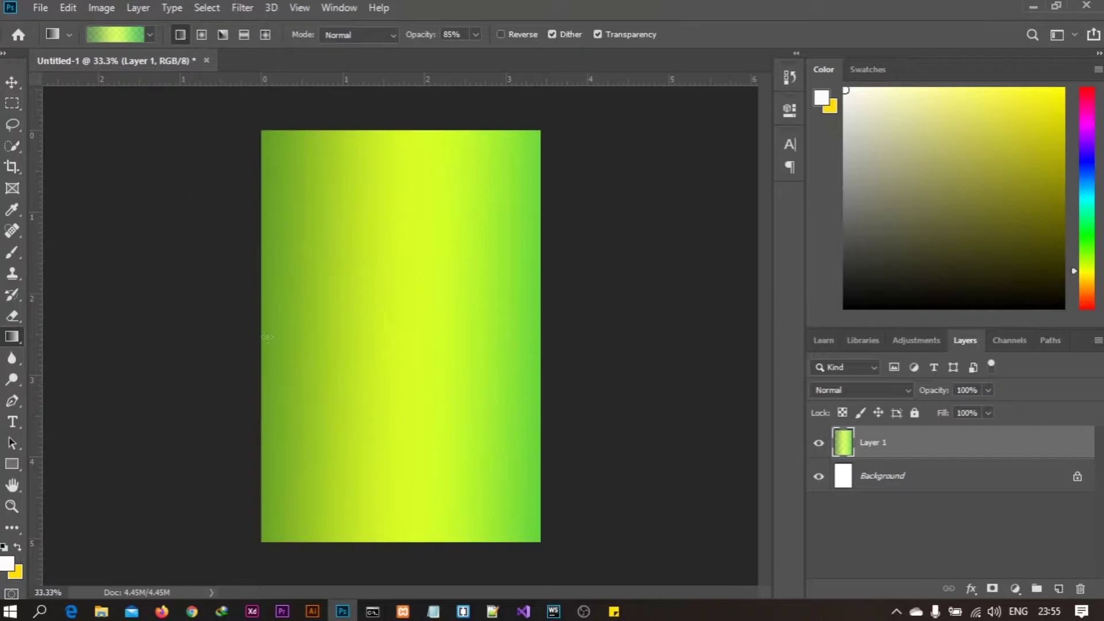
{"action": "left_click_drag", "start_coordinate": [408, 114], "coordinate": [402, 571]}
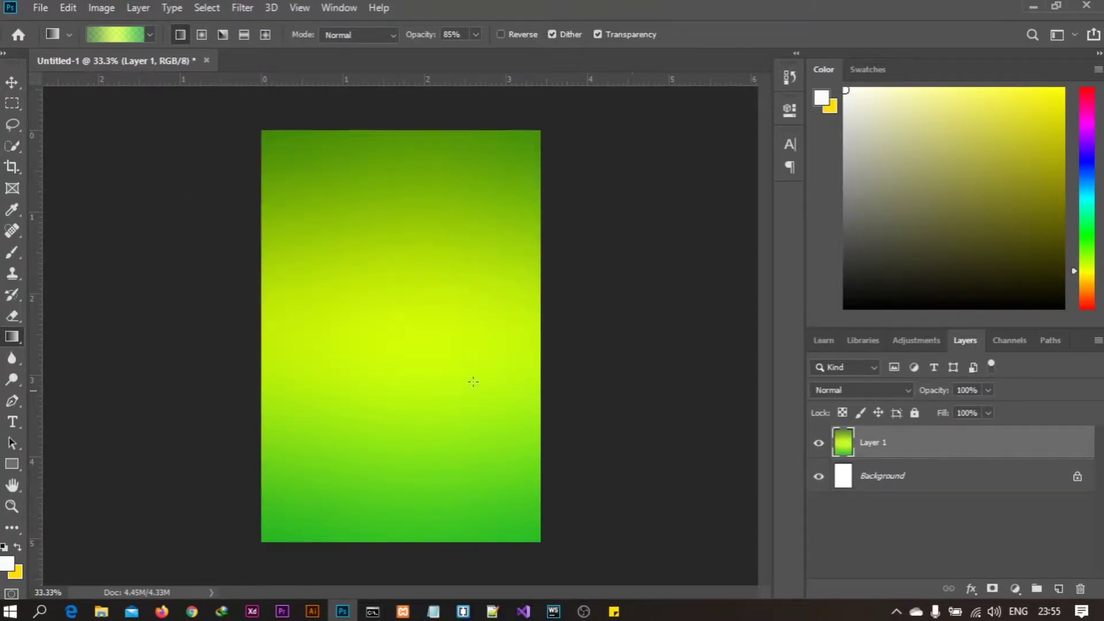
{"action": "left_click", "coordinate": [12, 83]}
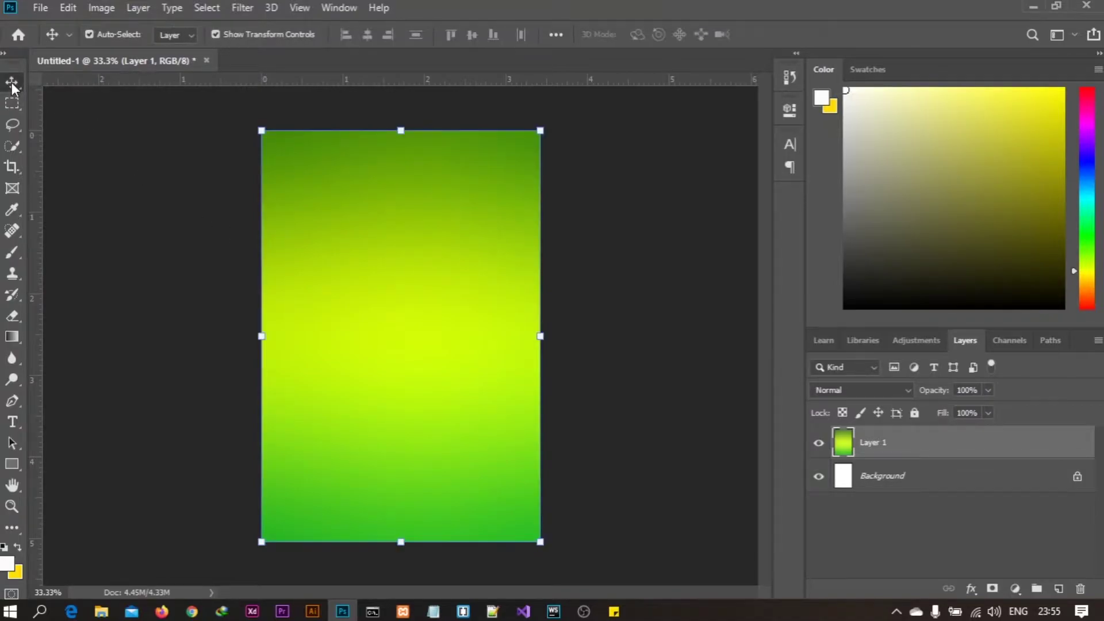
Draw a red rectangle without stroke, about 493 by 184 px, near the canvas's upper-left corner.
{"action": "left_click", "coordinate": [12, 464]}
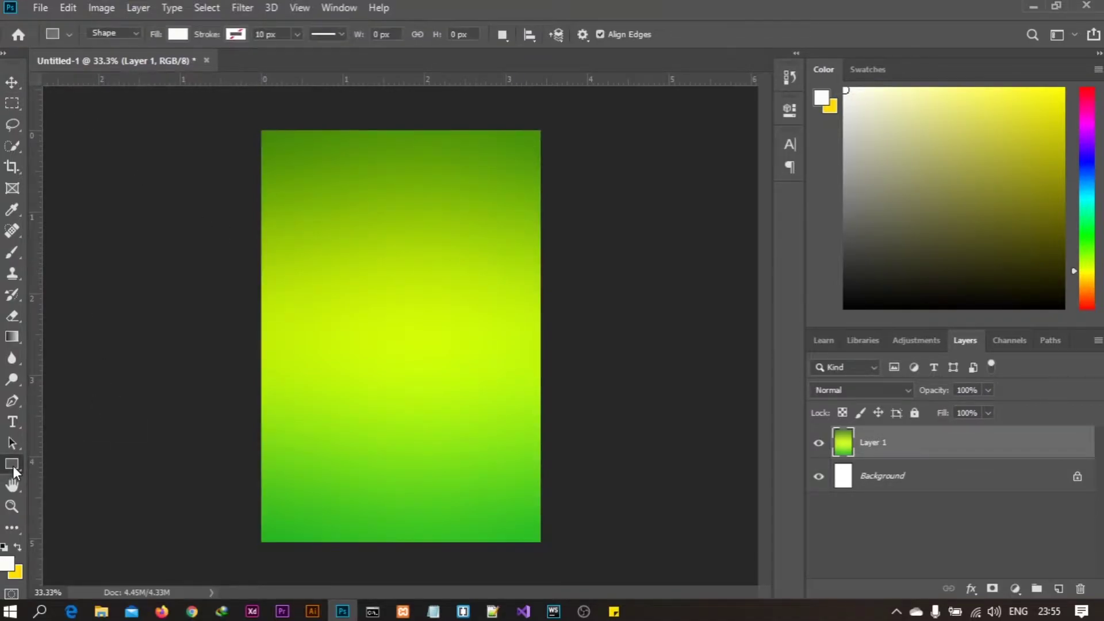
{"action": "left_click", "coordinate": [176, 35]}
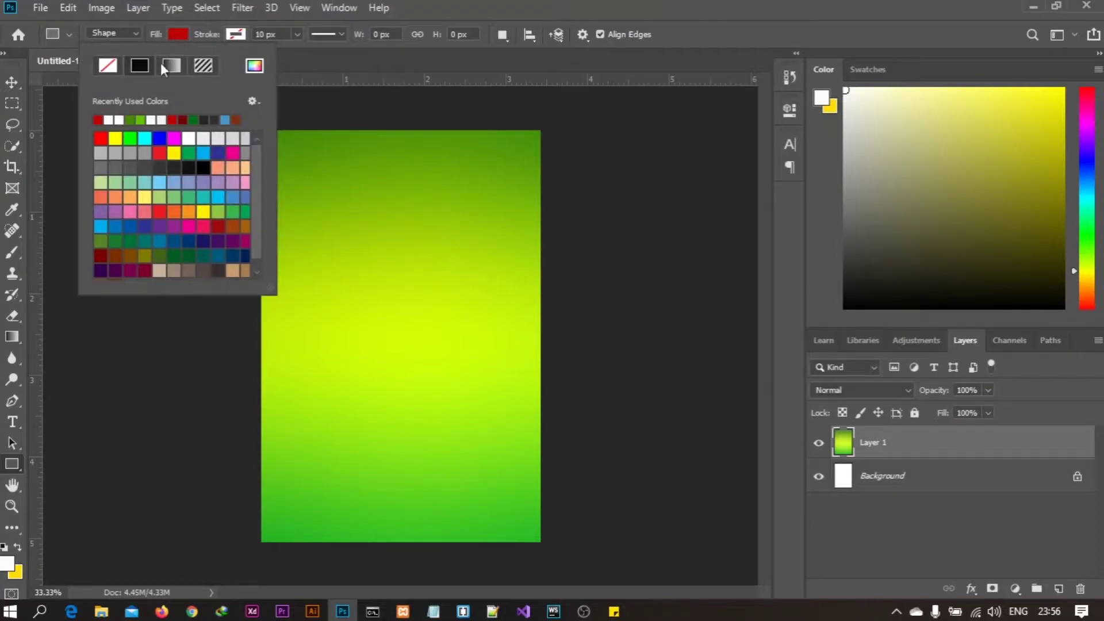
{"action": "left_click", "coordinate": [179, 33]}
{"action": "left_click_drag", "start_coordinate": [281, 162], "coordinate": [415, 211]}
{"action": "left_click", "coordinate": [741, 100]}
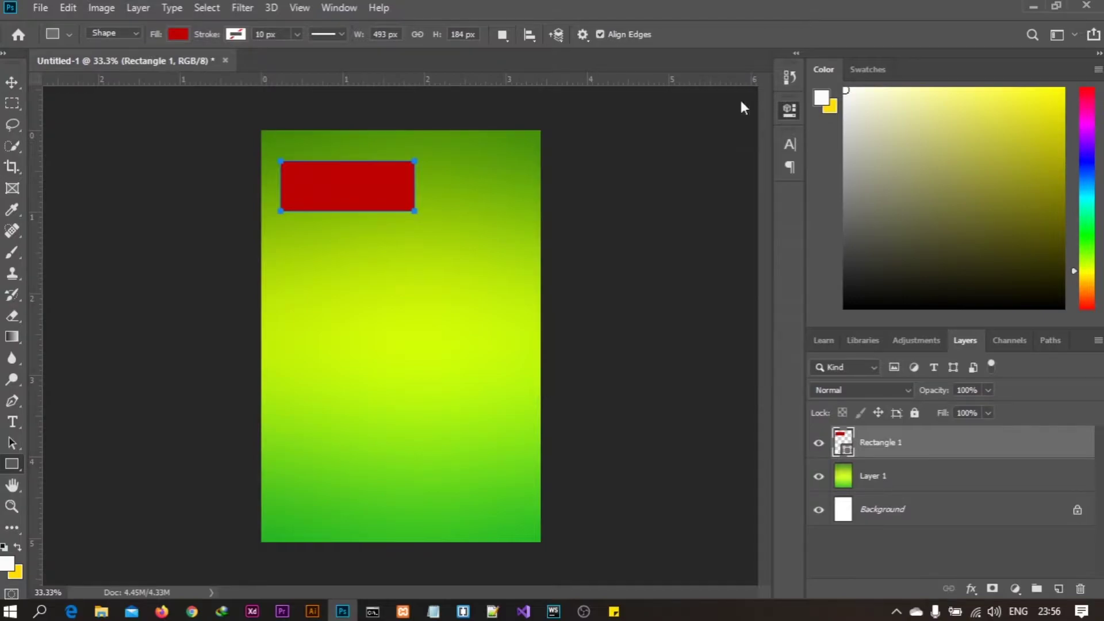
Round the red rectangle's bottom-left and bottom-right corners with a radius of 50 px.
{"action": "left_click", "coordinate": [790, 107]}
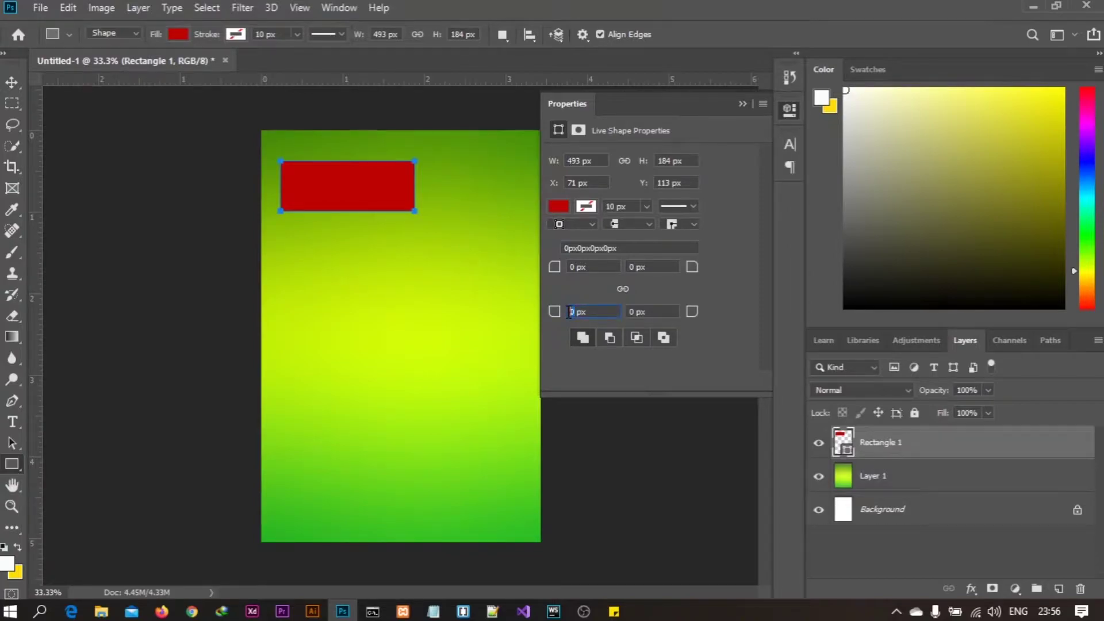
{"action": "type", "text": "50"}
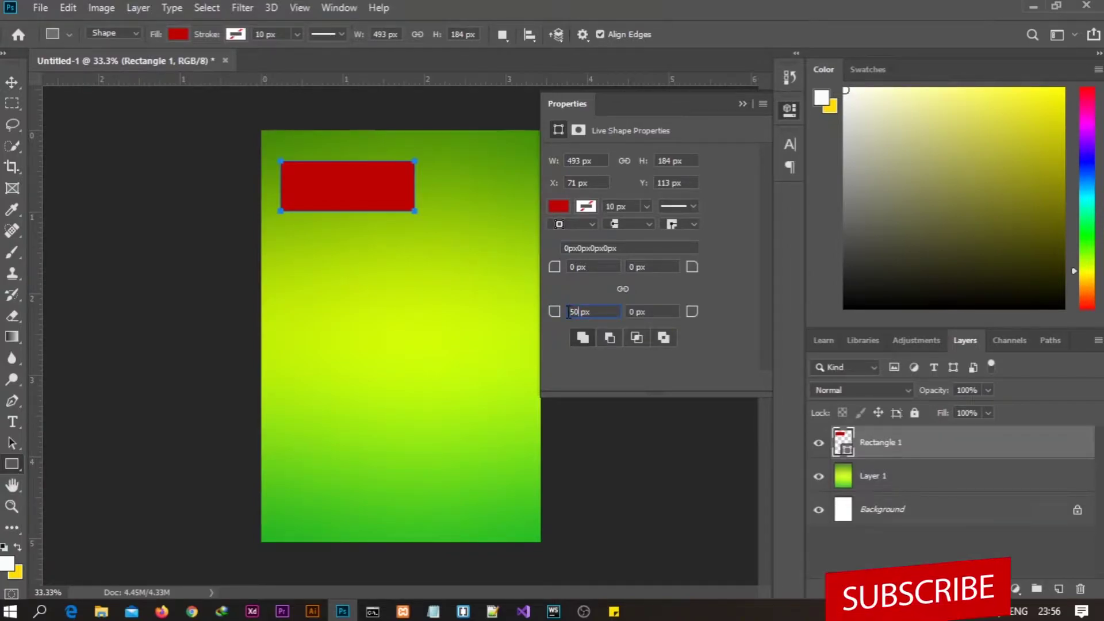
{"action": "left_click", "coordinate": [636, 311]}
{"action": "type", "text": "50"}
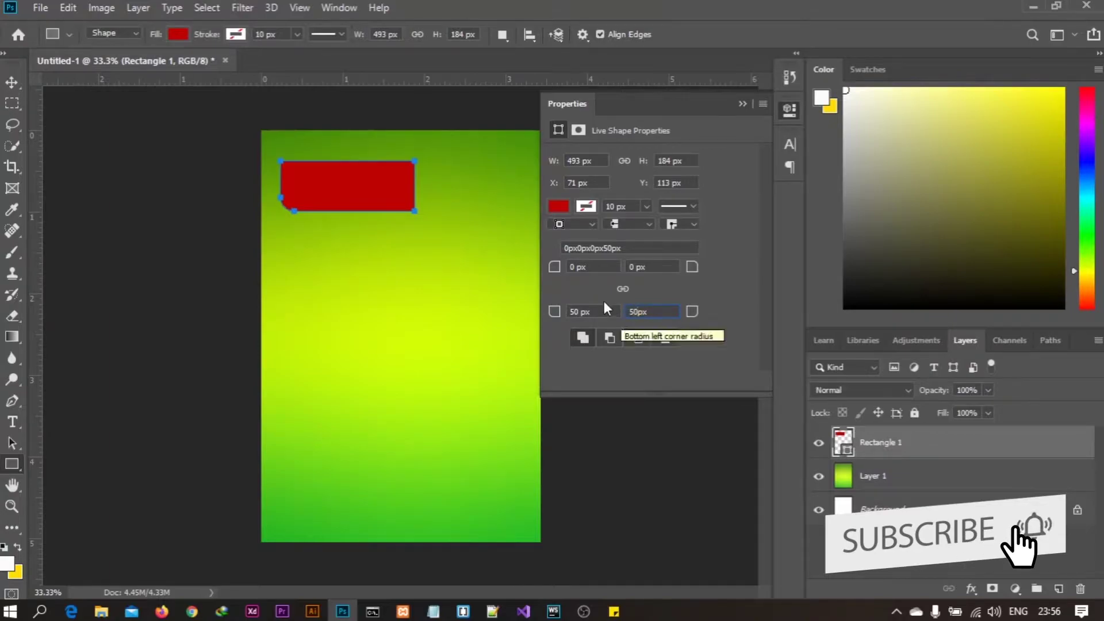
{"action": "key", "text": "Return"}
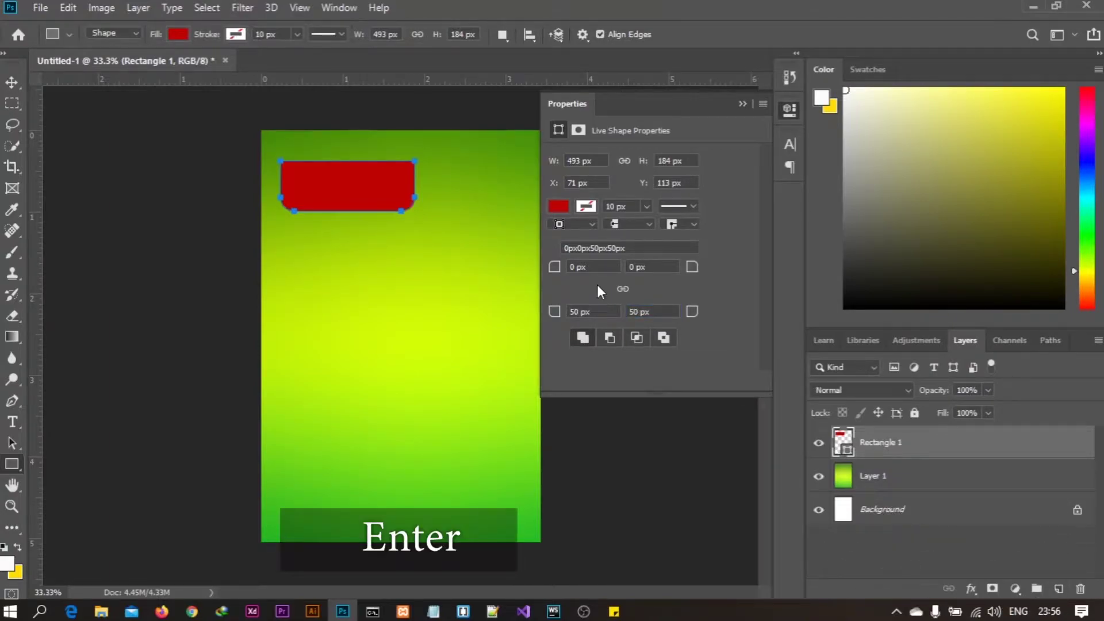
{"action": "left_click", "coordinate": [743, 105]}
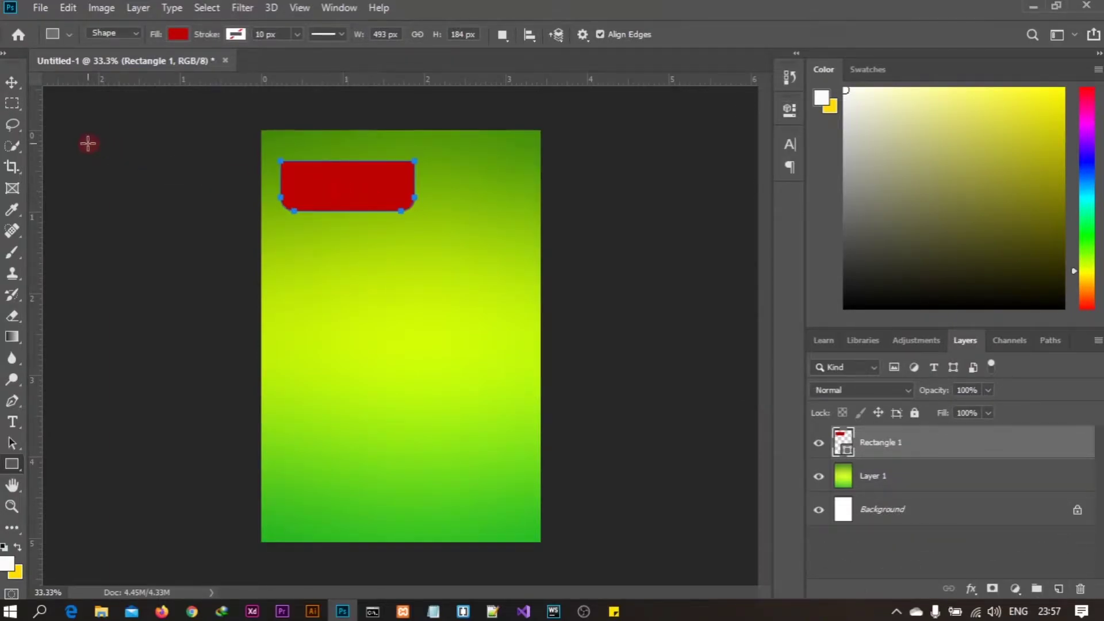
Add the brand name as a white text line below the red rectangle.
{"action": "left_click", "coordinate": [13, 82]}
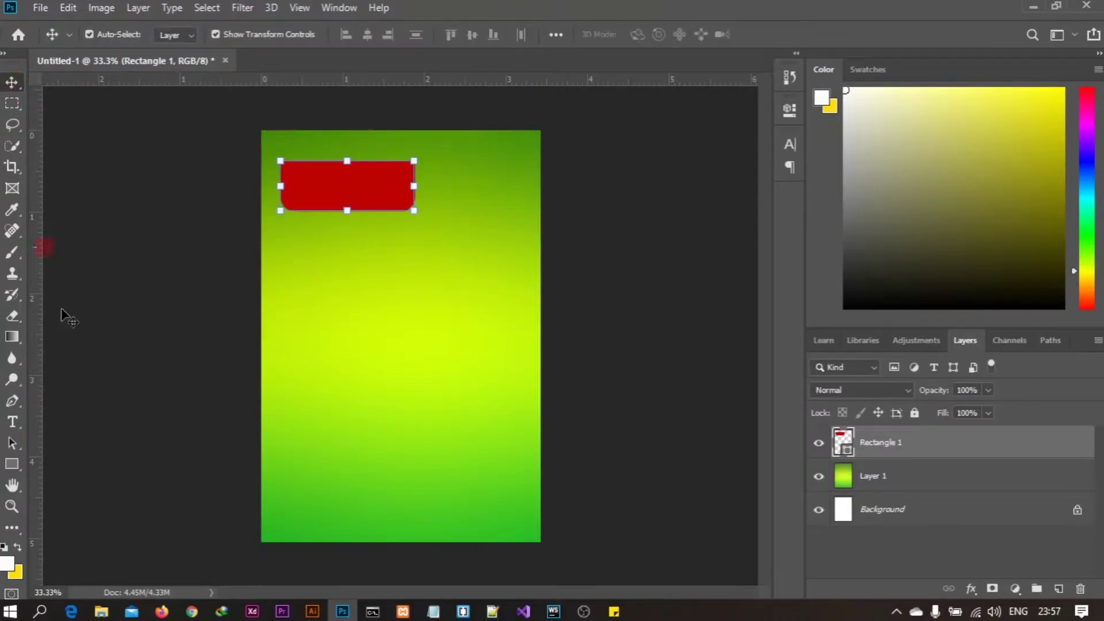
{"action": "left_click", "coordinate": [14, 423]}
{"action": "left_click", "coordinate": [317, 303]}
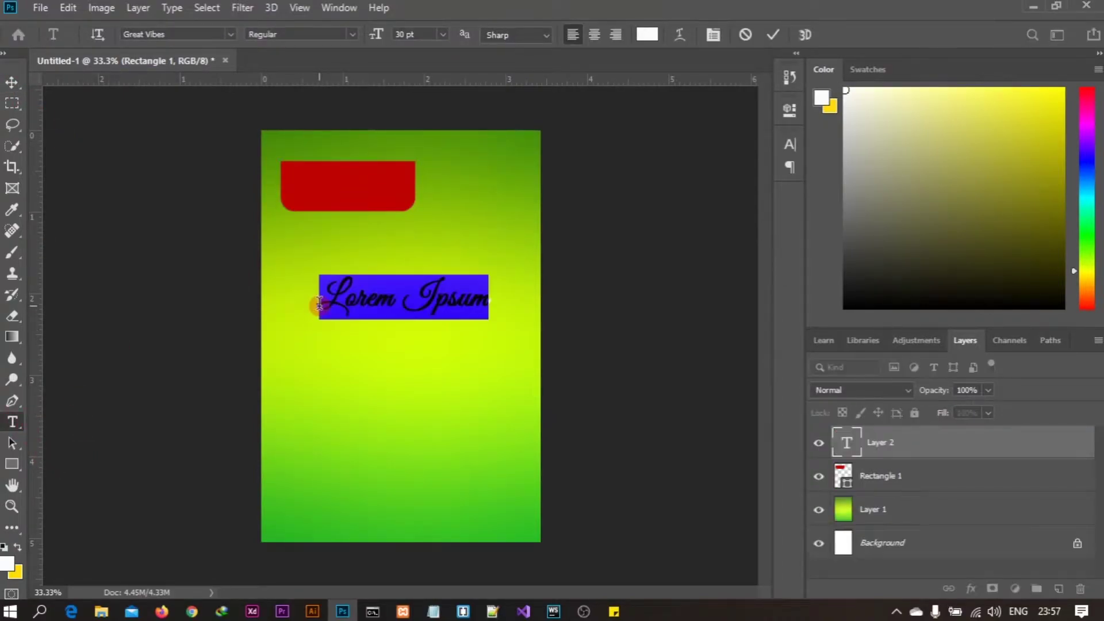
{"action": "type", "text": "Abhiprit's"}
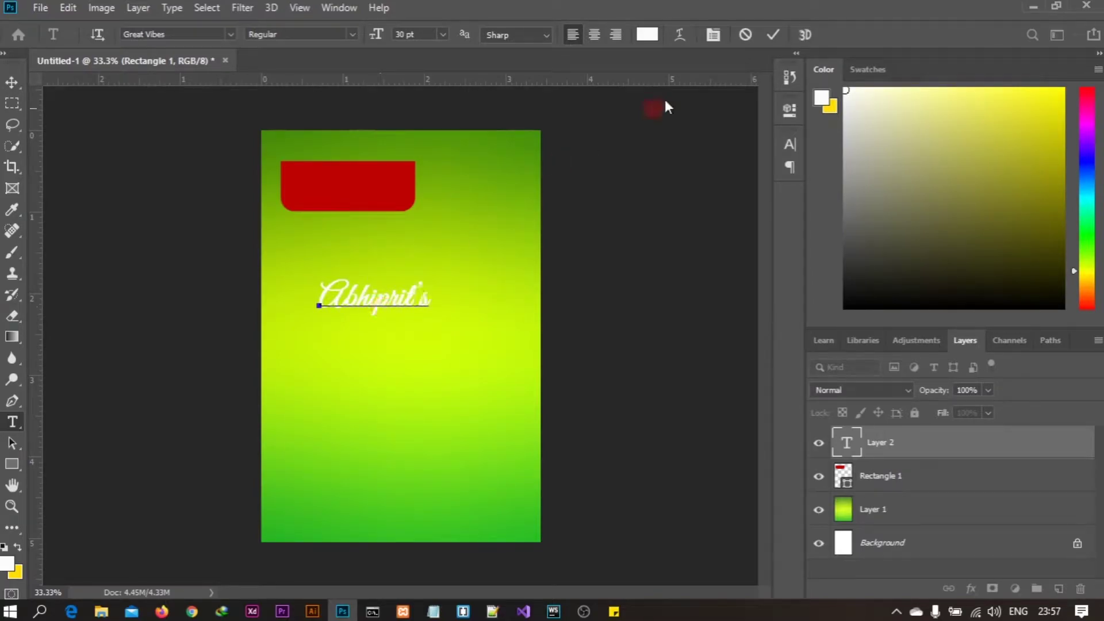
{"action": "left_click", "coordinate": [773, 35]}
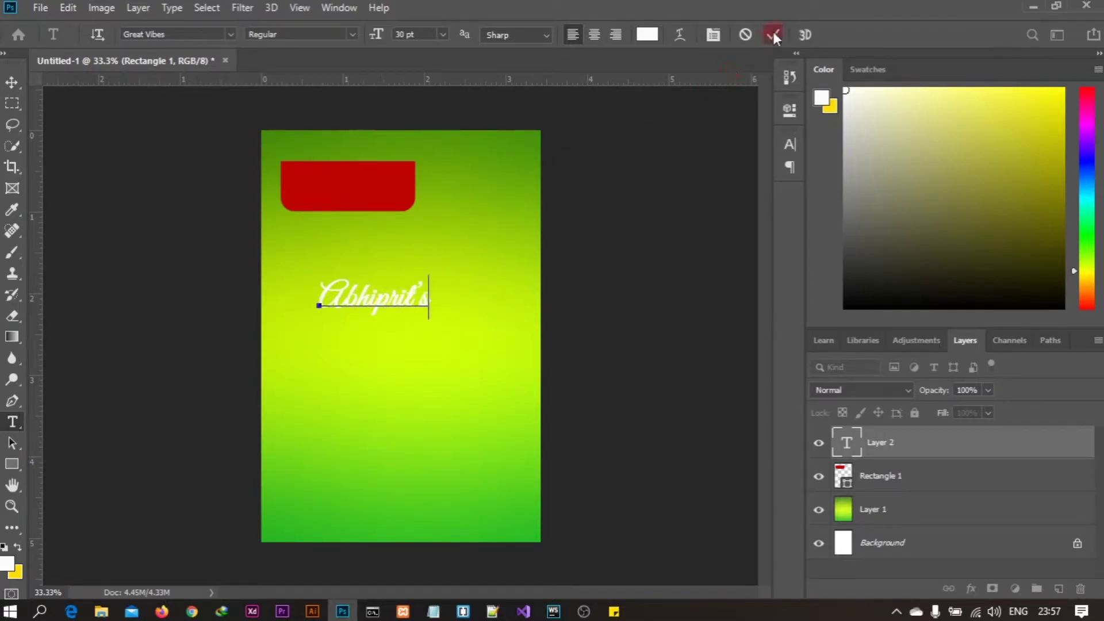
Change the brand name's font to Century and apply faux italic.
{"action": "left_click", "coordinate": [790, 145]}
{"action": "left_click", "coordinate": [692, 167]}
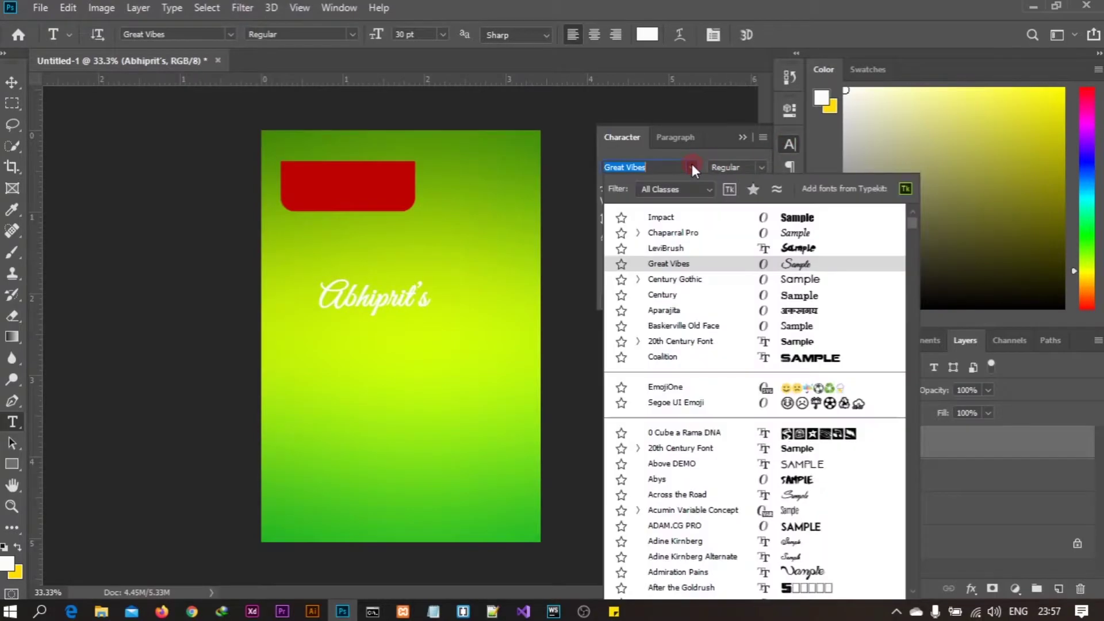
{"action": "left_click", "coordinate": [663, 295]}
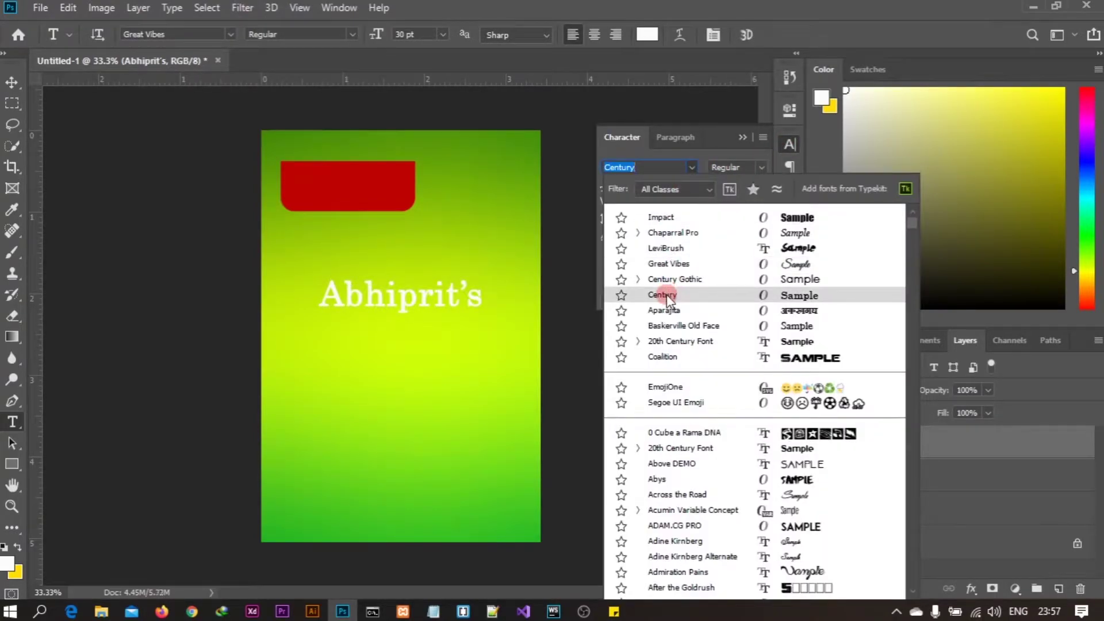
{"action": "left_click", "coordinate": [667, 295]}
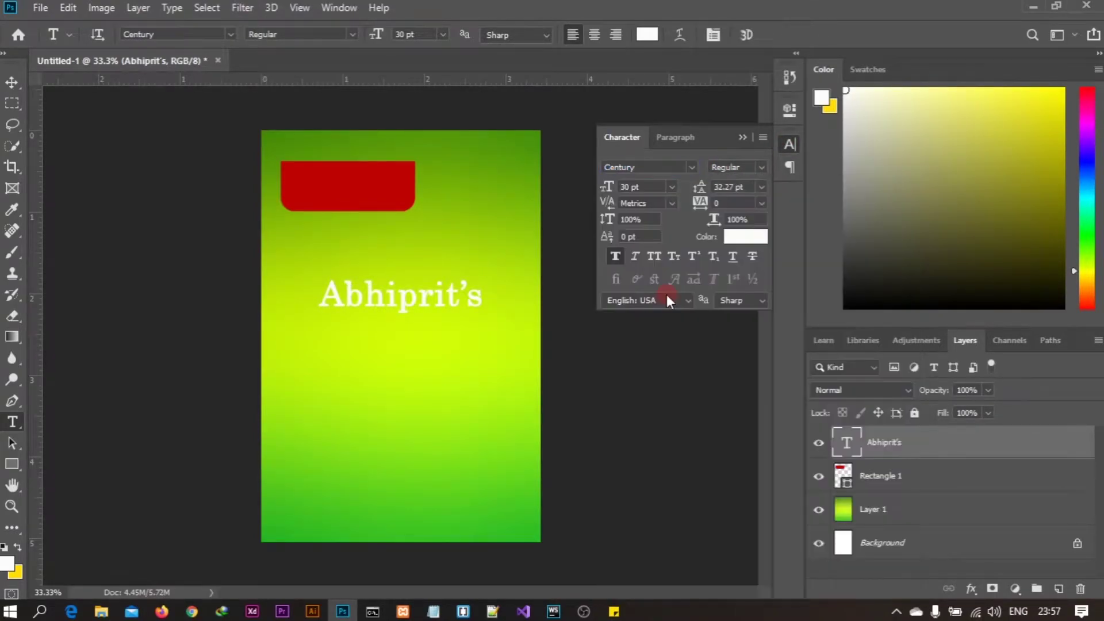
{"action": "left_click", "coordinate": [635, 256]}
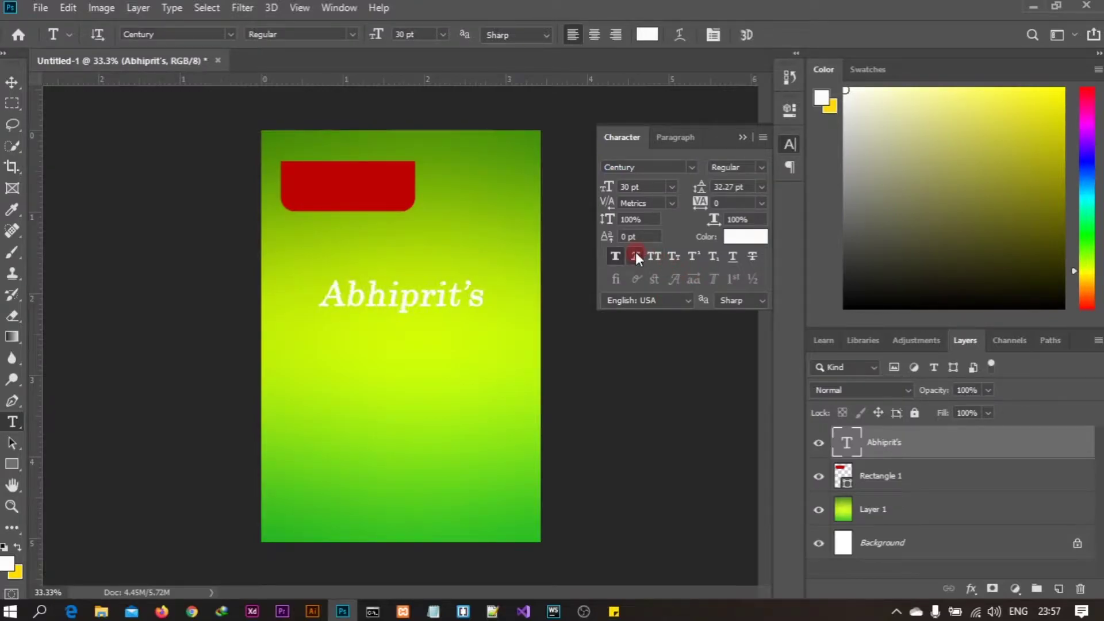
Set the brand name's size to 18 pt and move it onto the red rectangle.
{"action": "left_click", "coordinate": [690, 165]}
{"action": "left_click", "coordinate": [690, 167]}
{"action": "left_click", "coordinate": [672, 187]}
{"action": "left_click", "coordinate": [641, 320]}
{"action": "left_click", "coordinate": [762, 169]}
{"action": "left_click", "coordinate": [763, 168]}
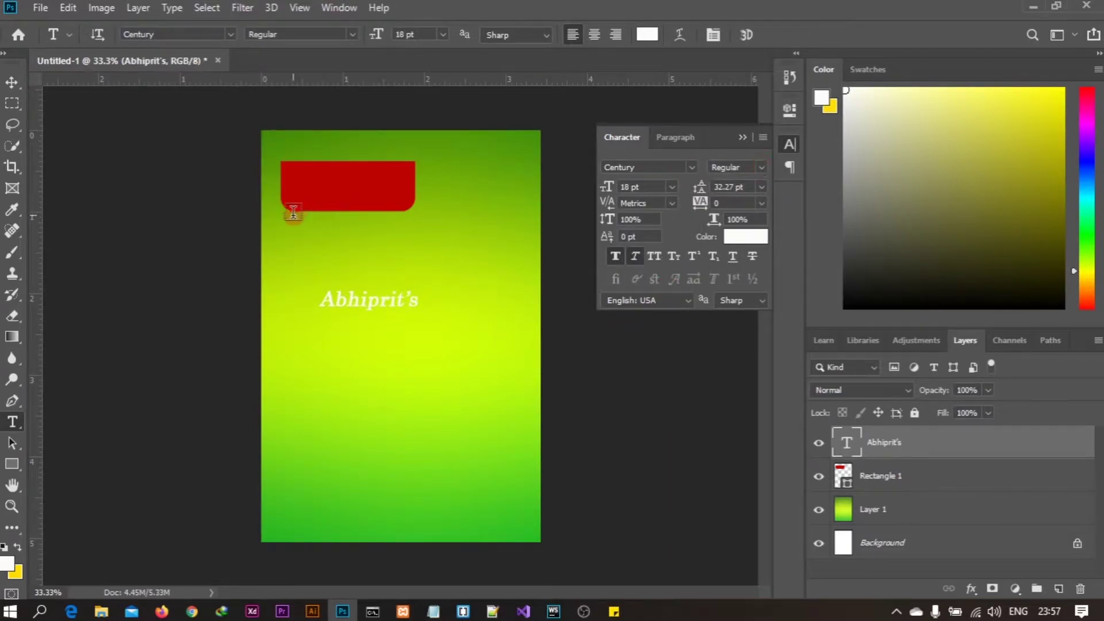
{"action": "left_click", "coordinate": [12, 80]}
{"action": "left_click_drag", "start_coordinate": [374, 297], "coordinate": [352, 192]}
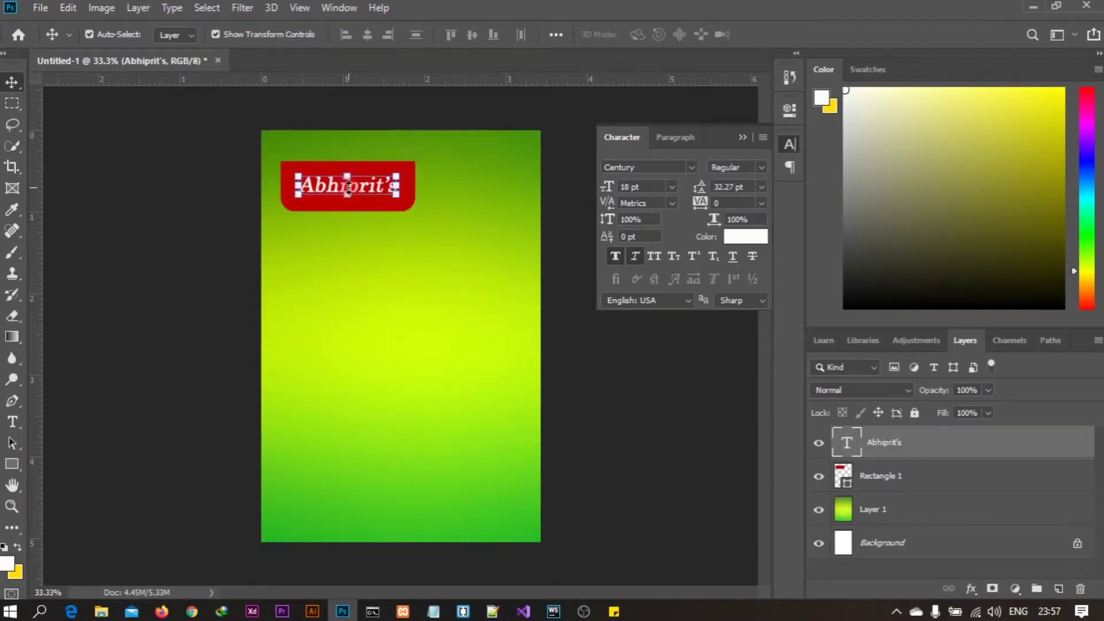
Try the brand name at 24 pt, shifted to fit the red rectangle, and set it back to 18 pt.
{"action": "left_click", "coordinate": [671, 186]}
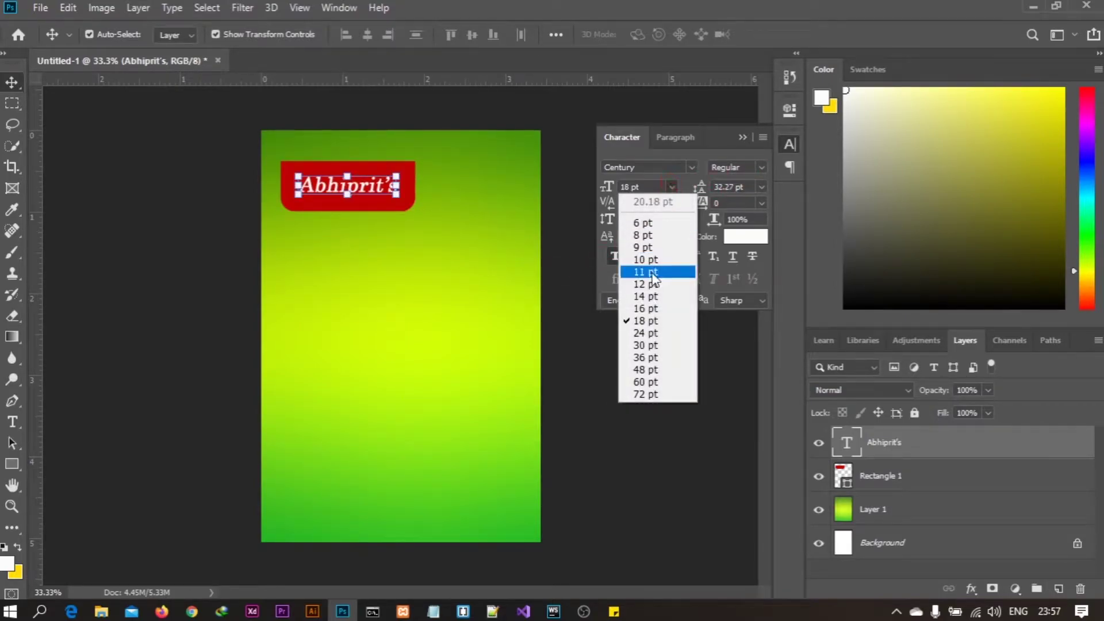
{"action": "left_click", "coordinate": [644, 334]}
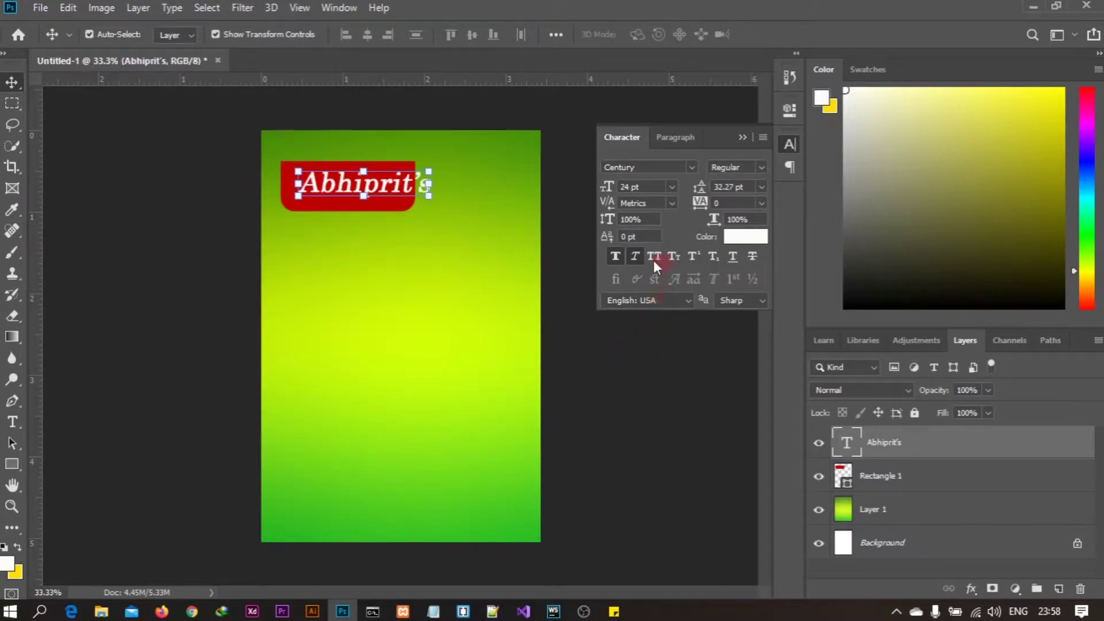
{"action": "left_click_drag", "start_coordinate": [384, 190], "coordinate": [368, 192]}
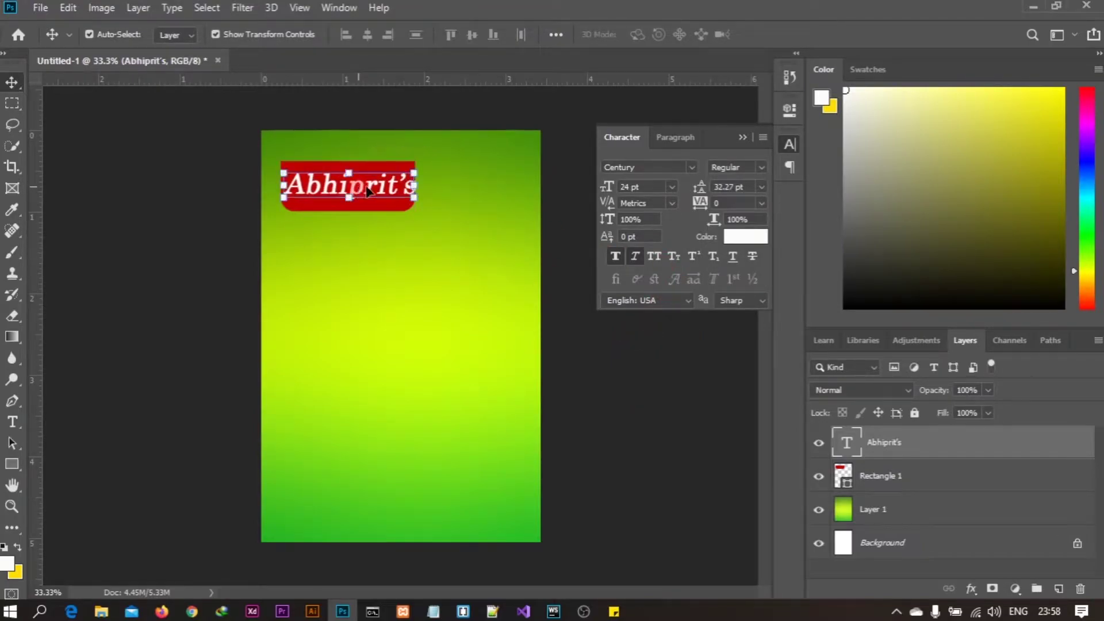
{"action": "left_click", "coordinate": [671, 187]}
{"action": "left_click", "coordinate": [651, 320]}
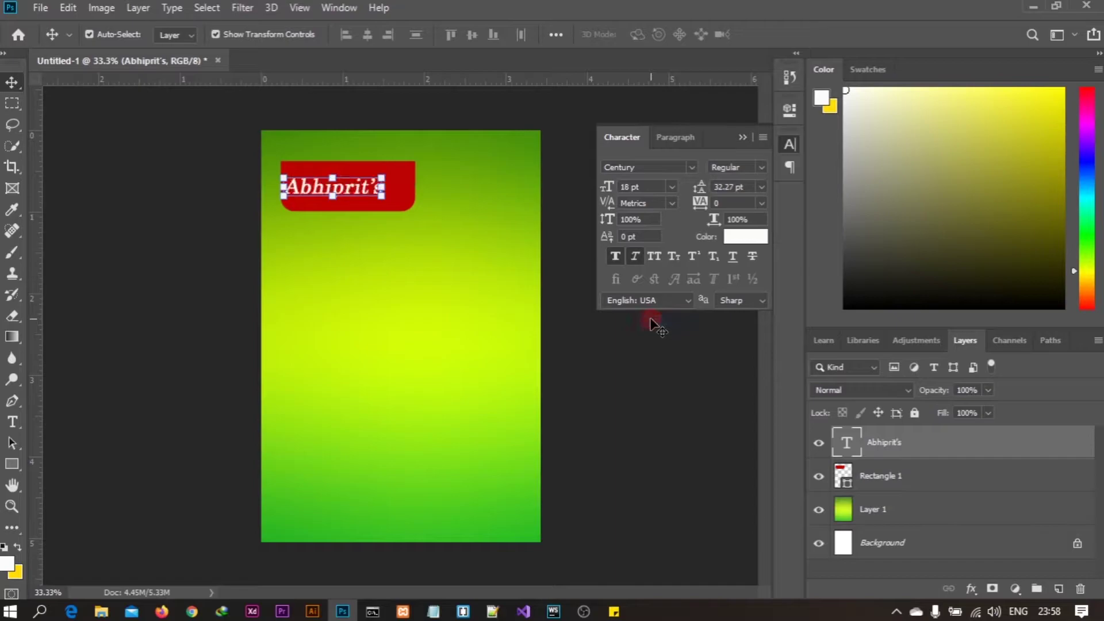
Scale the brand name to about 21.34 pt and center it on the red rectangle.
{"action": "mouse_move", "coordinate": [382, 187]}
{"action": "left_mouse_down"}
{"action": "mouse_move", "coordinate": [403, 186]}
{"action": "mouse_move", "coordinate": [363, 189]}
{"action": "left_mouse_up"}
{"action": "left_click", "coordinate": [777, 33]}
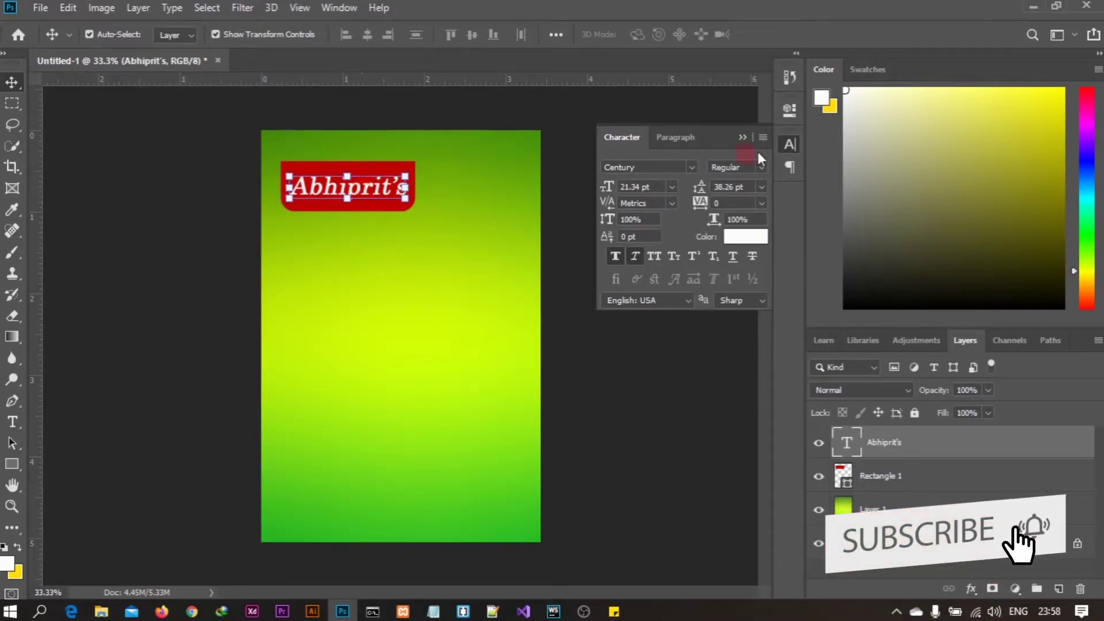
{"action": "left_click", "coordinate": [744, 137]}
Add a point text reading "Tasty" below the red label.
{"action": "left_click", "coordinate": [12, 422]}
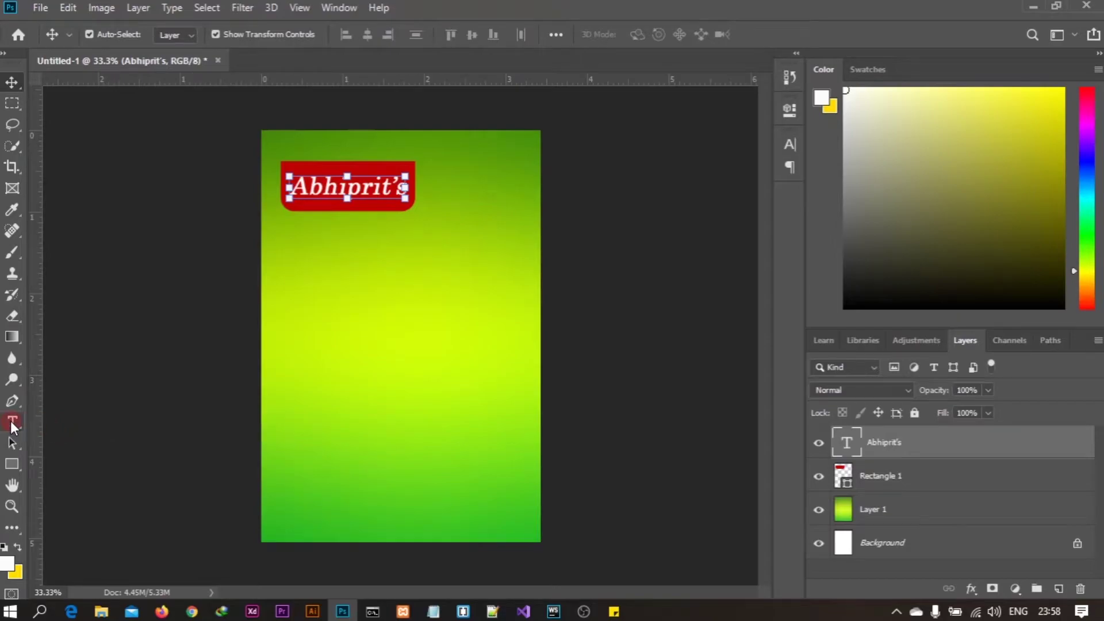
{"action": "left_click", "coordinate": [317, 271]}
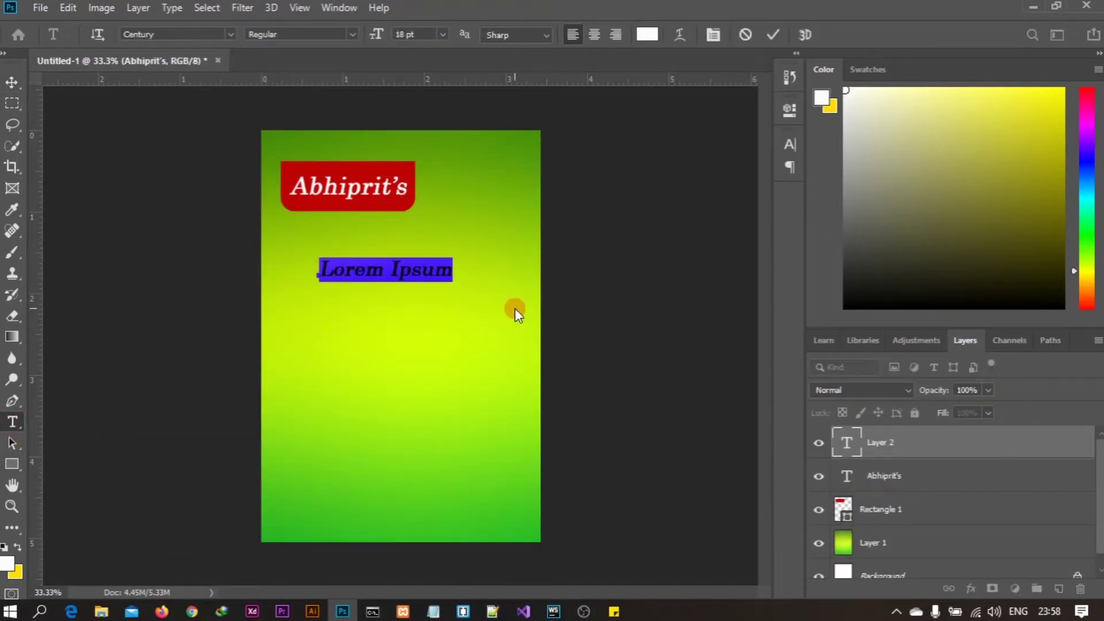
{"action": "type", "text": "Tasty"}
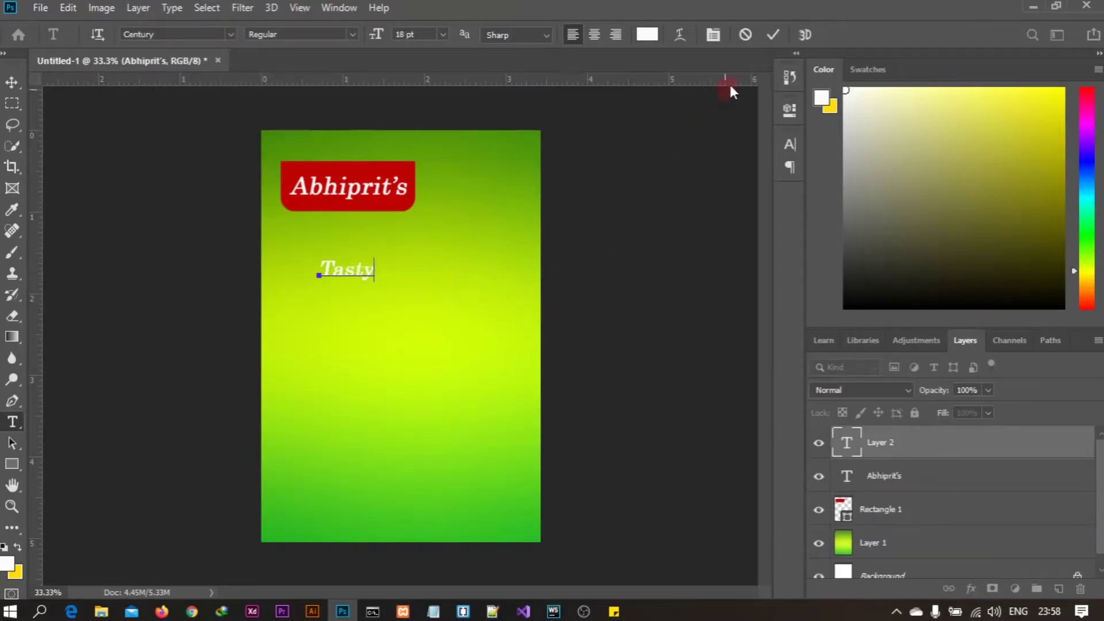
{"action": "left_click", "coordinate": [772, 34]}
Change the "Tasty" text's font to Great Vibes.
{"action": "left_click", "coordinate": [791, 145]}
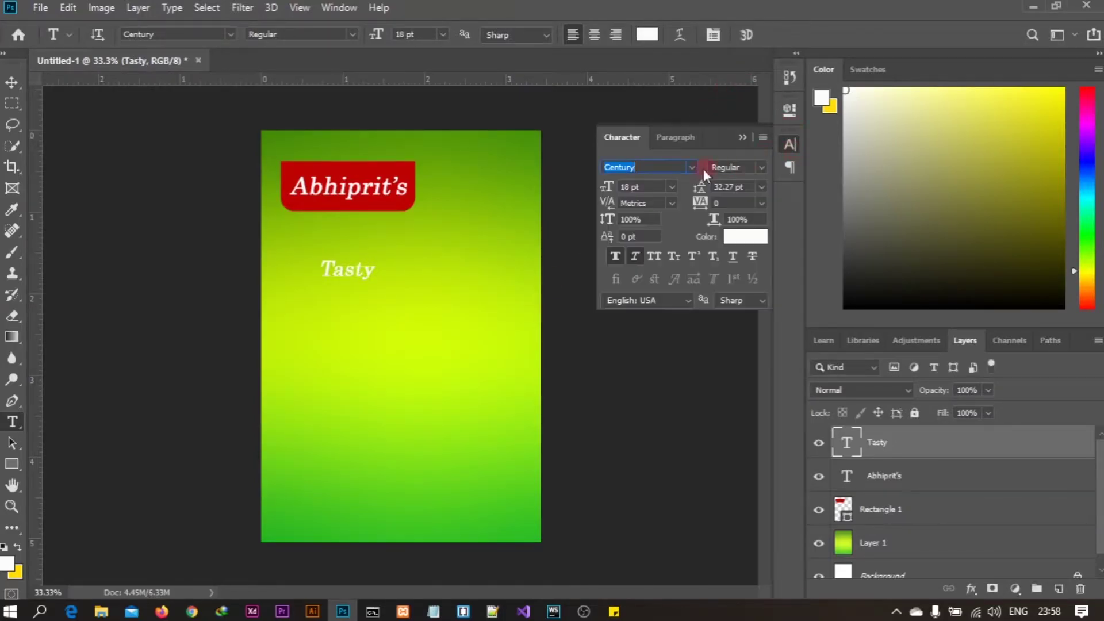
{"action": "left_click", "coordinate": [688, 167]}
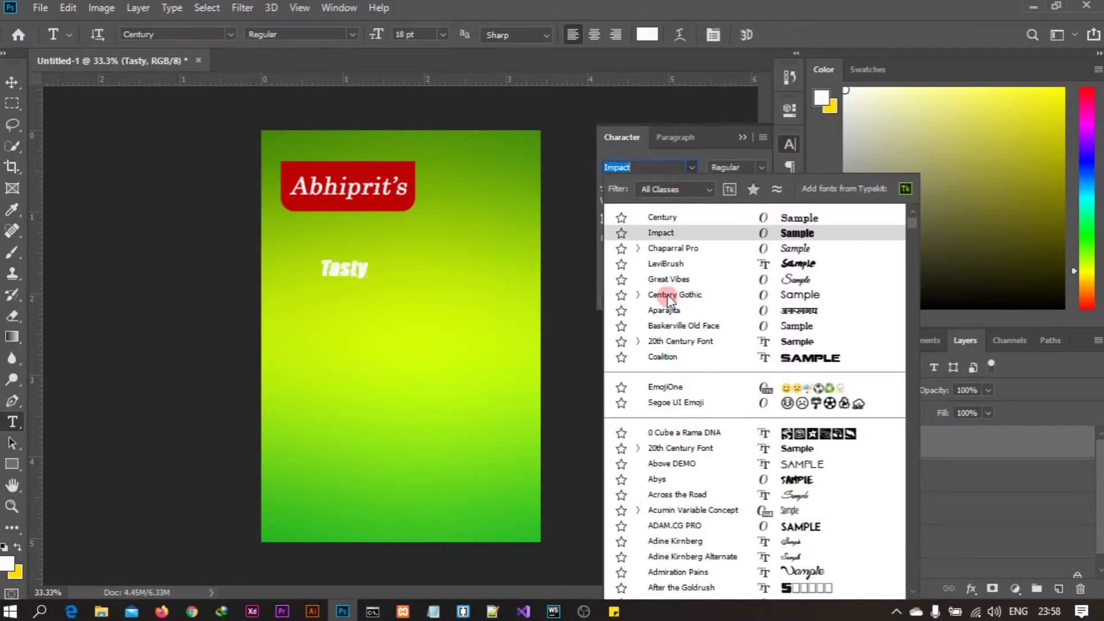
{"action": "left_click", "coordinate": [665, 279]}
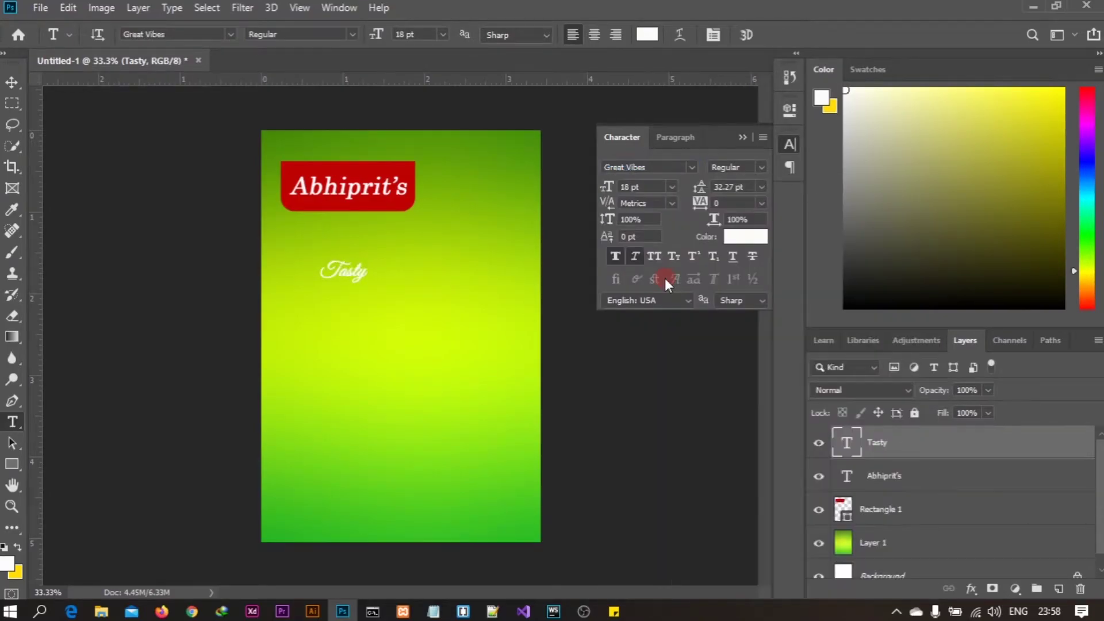
{"action": "left_click", "coordinate": [743, 138]}
Scale "Tasty" up to about 30.41 pt and move it just under the red label, near the label's left edge.
{"action": "left_click", "coordinate": [12, 82]}
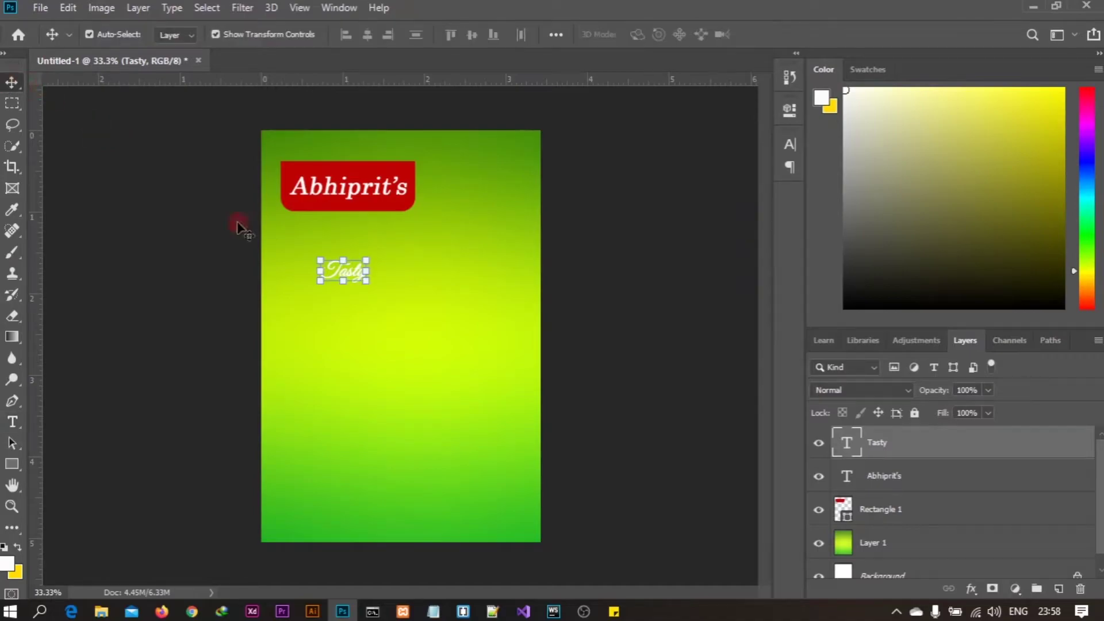
{"action": "left_click_drag", "start_coordinate": [371, 268], "coordinate": [400, 269]}
{"action": "left_click", "coordinate": [778, 32]}
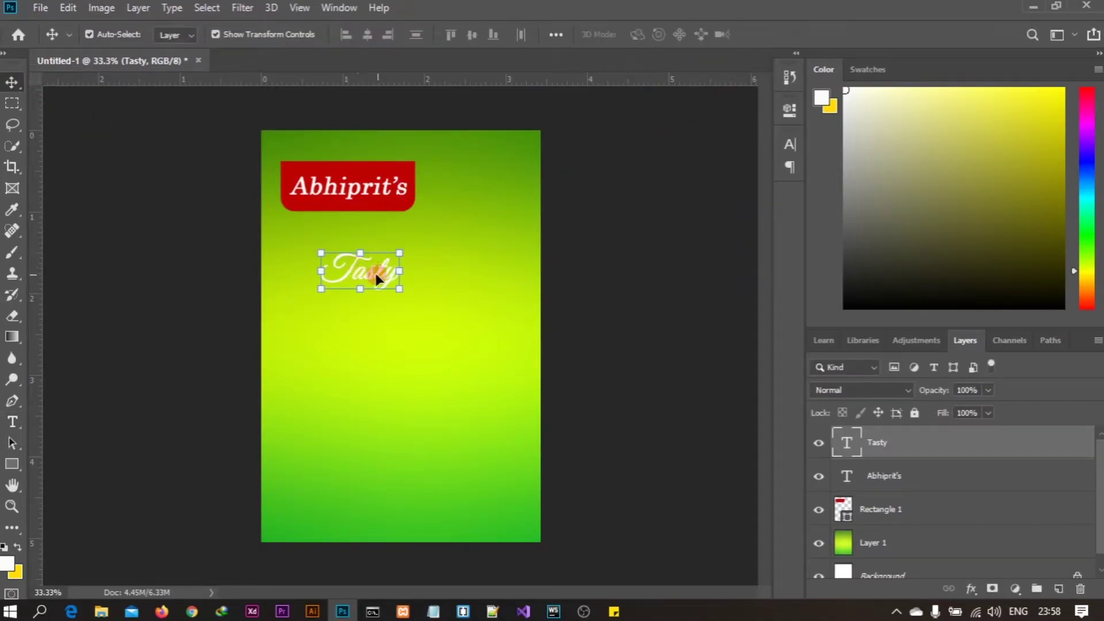
{"action": "left_click_drag", "start_coordinate": [373, 275], "coordinate": [337, 249]}
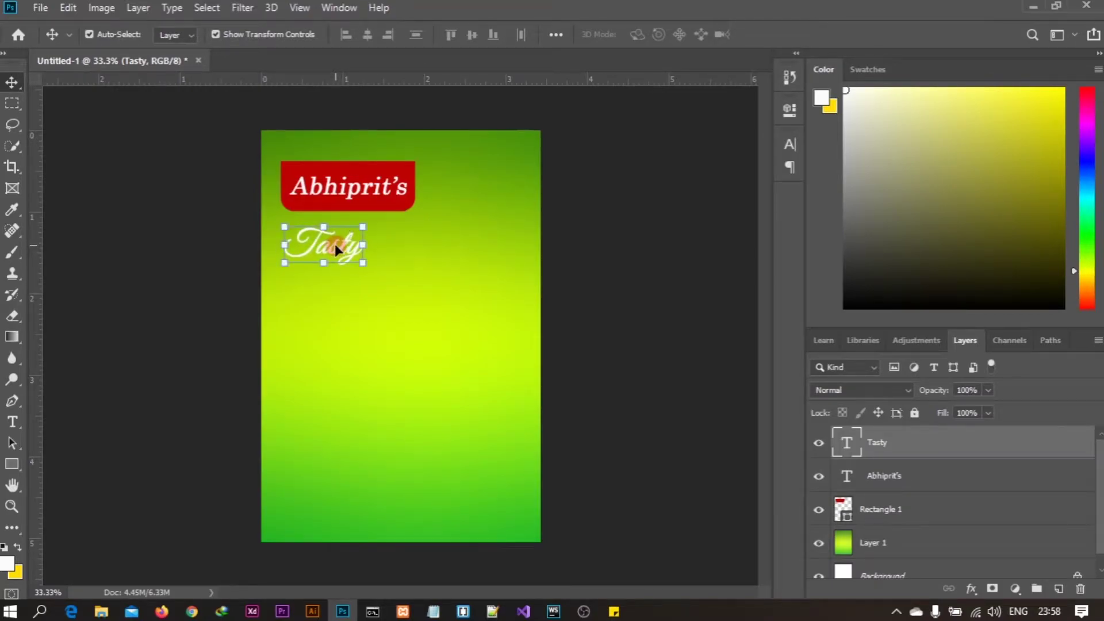
Add a point text reading "Green Tea" below "Tasty".
{"action": "left_click", "coordinate": [12, 422]}
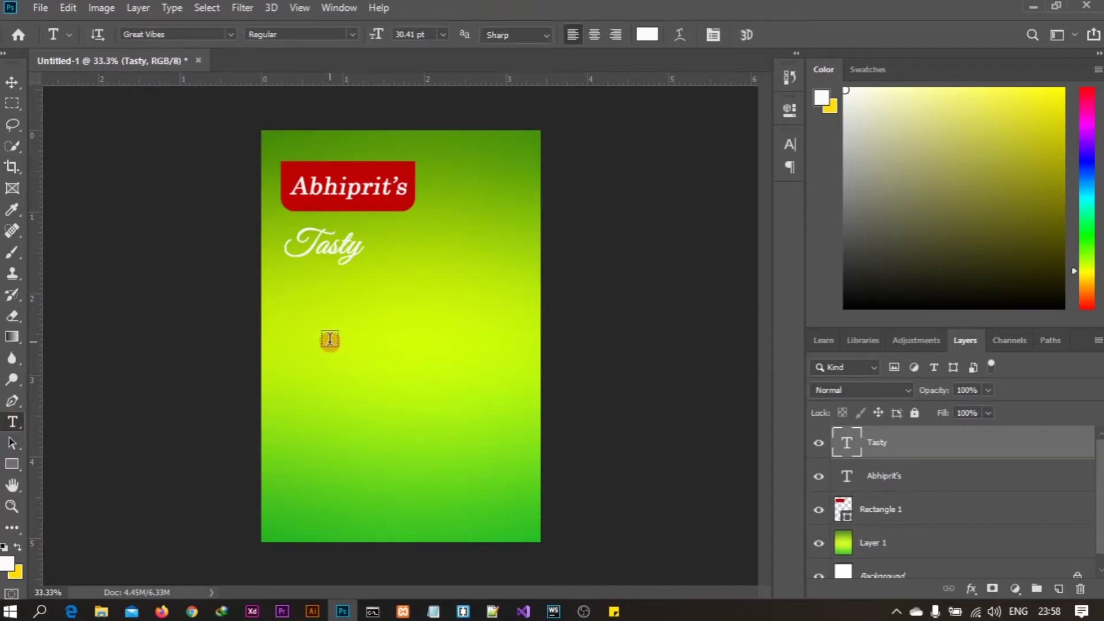
{"action": "left_click", "coordinate": [330, 339]}
{"action": "type", "text": "Cheen T"}
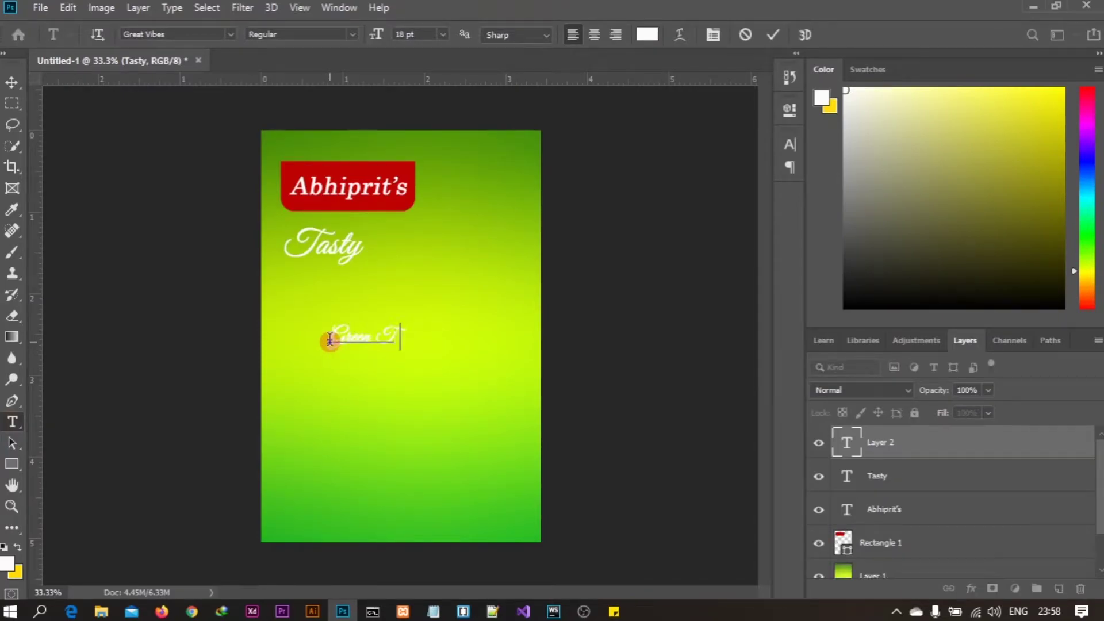
{"action": "type", "text": "ea"}
{"action": "left_click", "coordinate": [773, 34]}
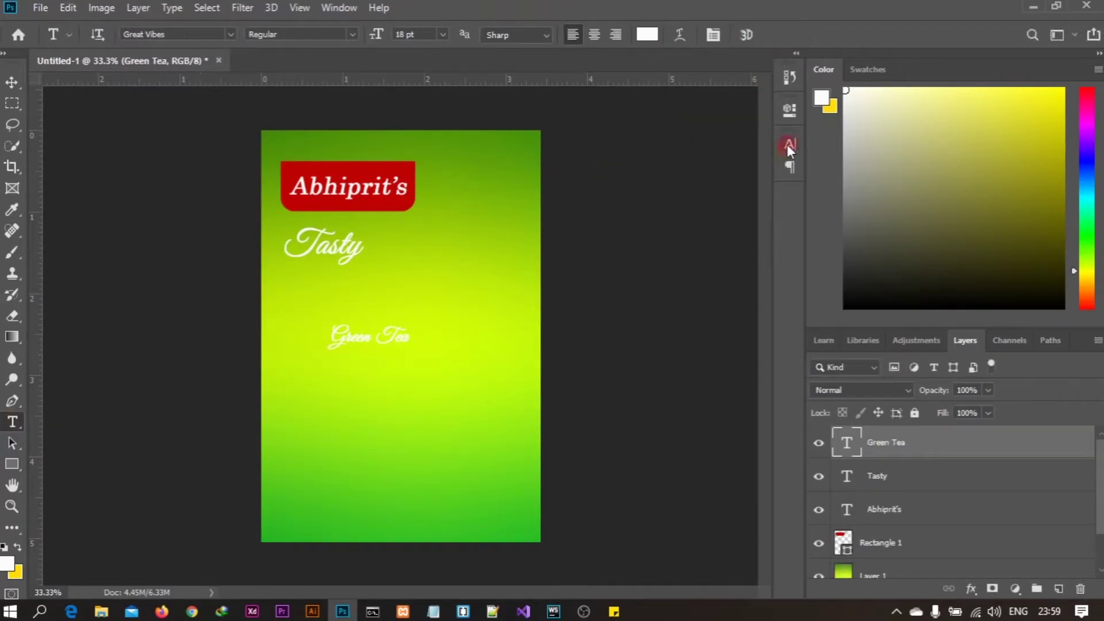
Set the "Green Tea" text to Century Gothic Bold and turn off faux italic.
{"action": "left_click", "coordinate": [789, 144]}
{"action": "left_click", "coordinate": [691, 167]}
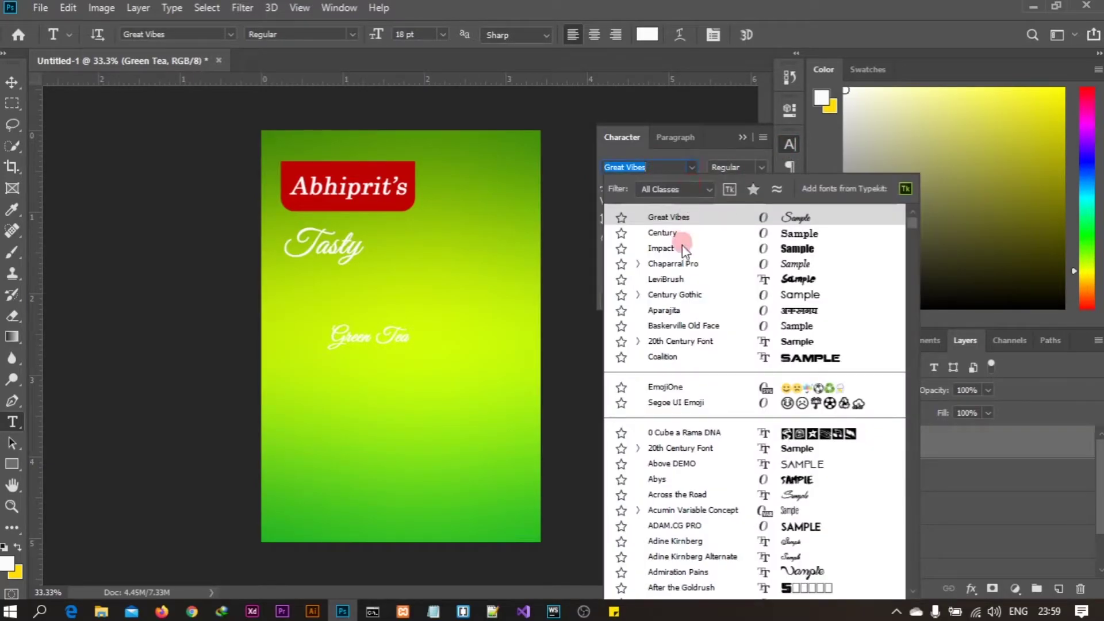
{"action": "left_click", "coordinate": [675, 293]}
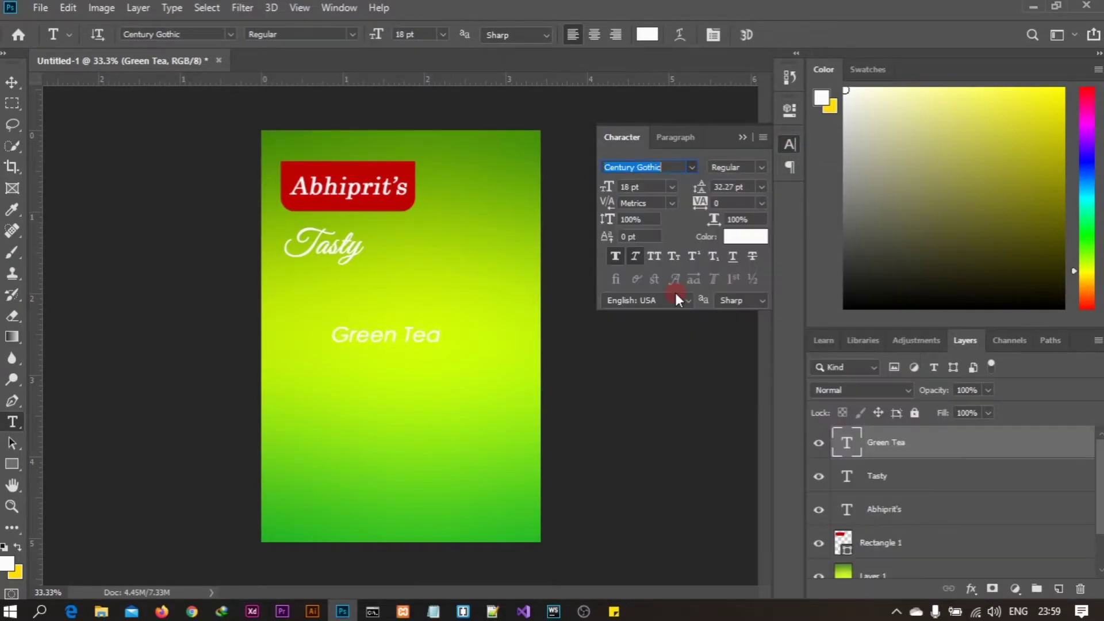
{"action": "left_click", "coordinate": [637, 253]}
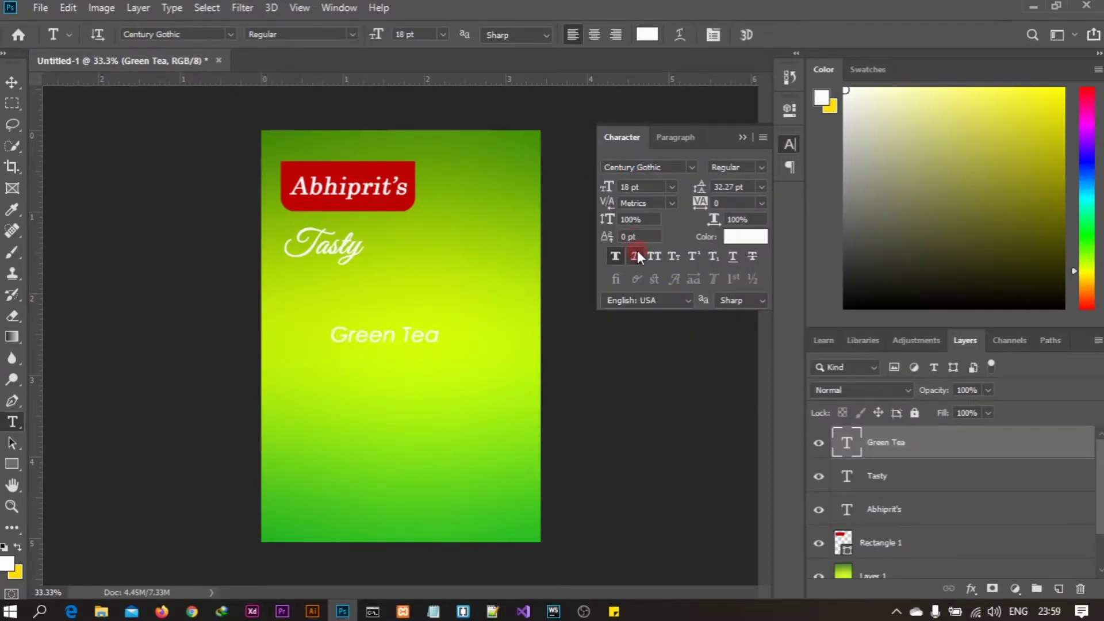
{"action": "left_click", "coordinate": [763, 166]}
{"action": "left_click", "coordinate": [758, 204]}
Color the "Green Tea" text green (2abf25), sampled from the lower-right corner of the artwork's gradient.
{"action": "left_click", "coordinate": [742, 237]}
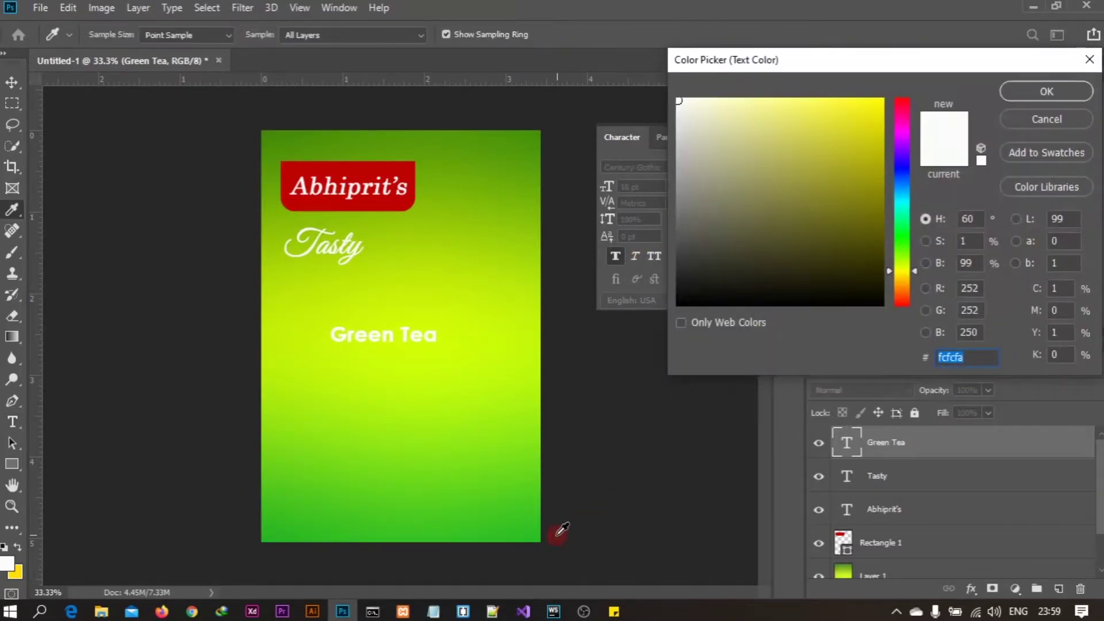
{"action": "left_click", "coordinate": [538, 528]}
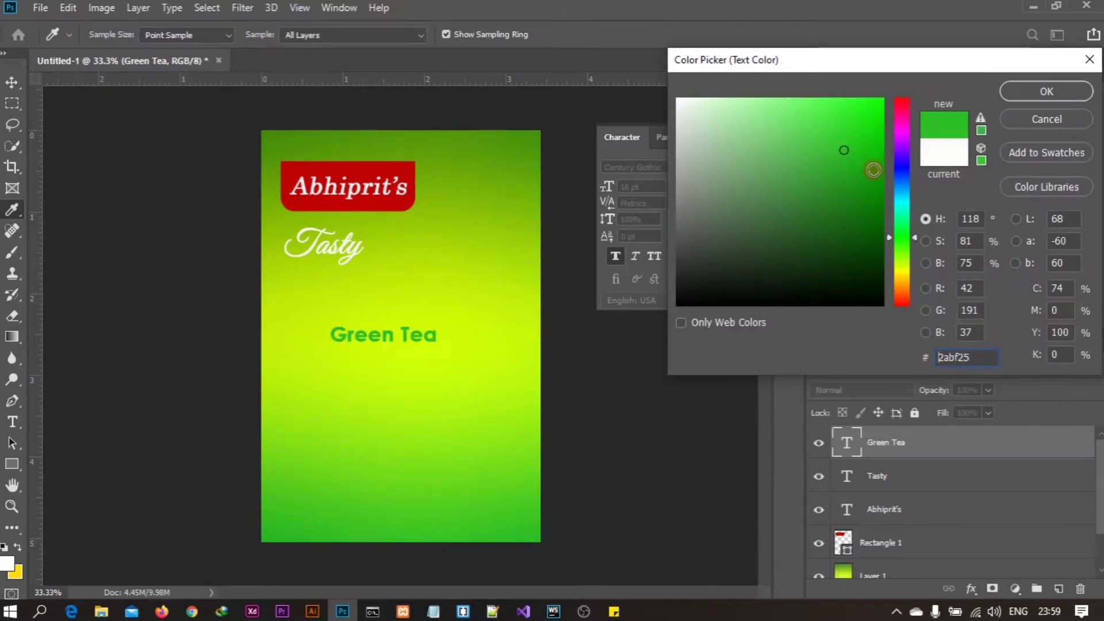
{"action": "left_click", "coordinate": [1016, 92]}
{"action": "left_click", "coordinate": [741, 138]}
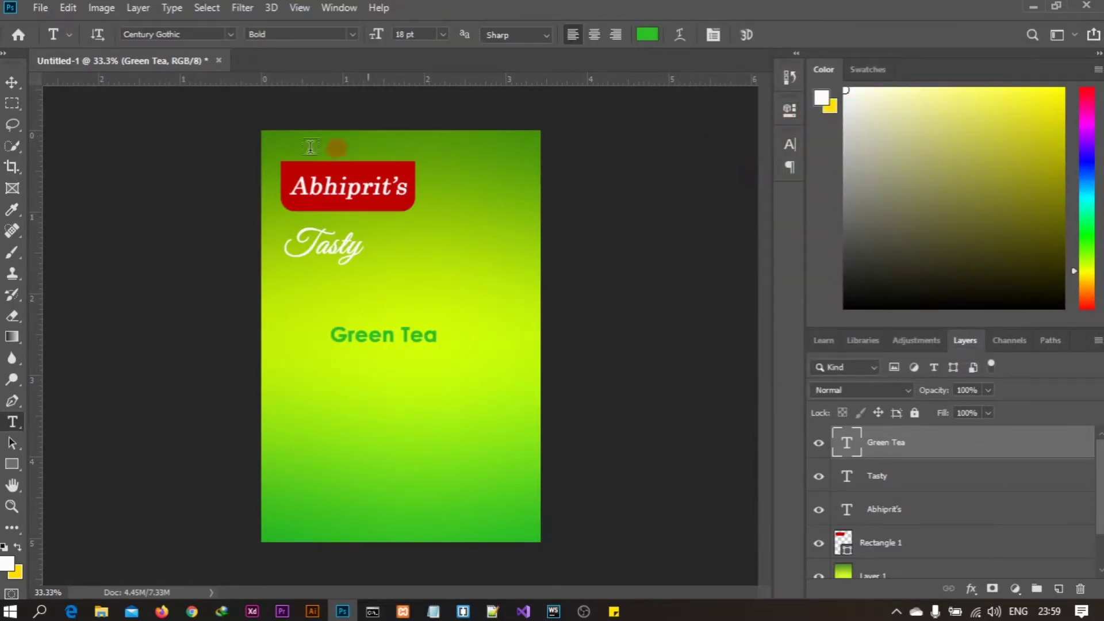
Scale "Green Tea" to about 155% and move it up beneath "Tasty".
{"action": "left_click", "coordinate": [12, 82]}
{"action": "left_click_drag", "start_coordinate": [383, 323], "coordinate": [393, 294]}
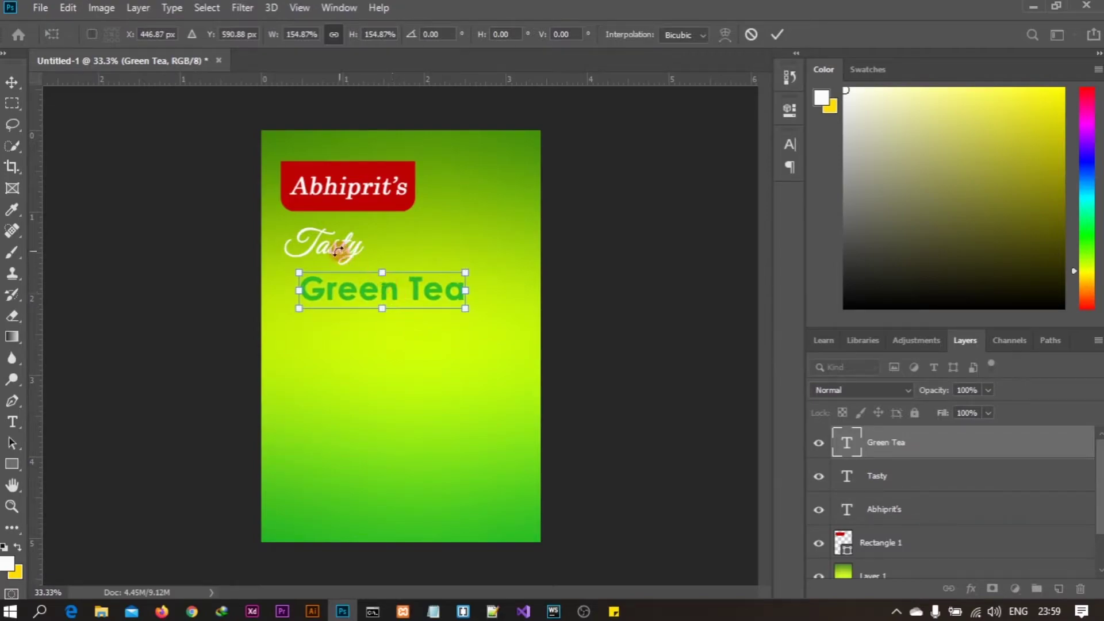
{"action": "left_click", "coordinate": [777, 35]}
Nudge "Tasty" right and "Green Tea" left so their left edges line up.
{"action": "left_click_drag", "start_coordinate": [318, 238], "coordinate": [322, 239]}
{"action": "left_click", "coordinate": [395, 294]}
{"action": "left_click_drag", "start_coordinate": [396, 294], "coordinate": [388, 293]}
Shift the red rectangle and its brand name together slightly right, lining up with the text below.
{"action": "left_click", "coordinate": [391, 204]}
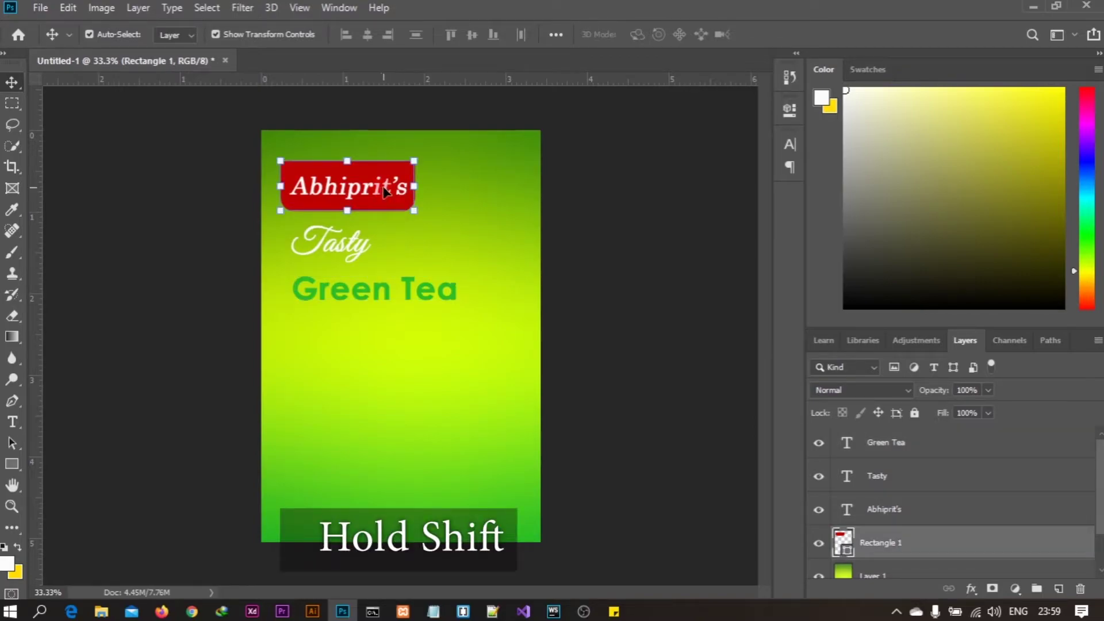
{"action": "left_click", "coordinate": [385, 191], "text": "shift"}
{"action": "left_click_drag", "start_coordinate": [386, 191], "coordinate": [394, 191]}
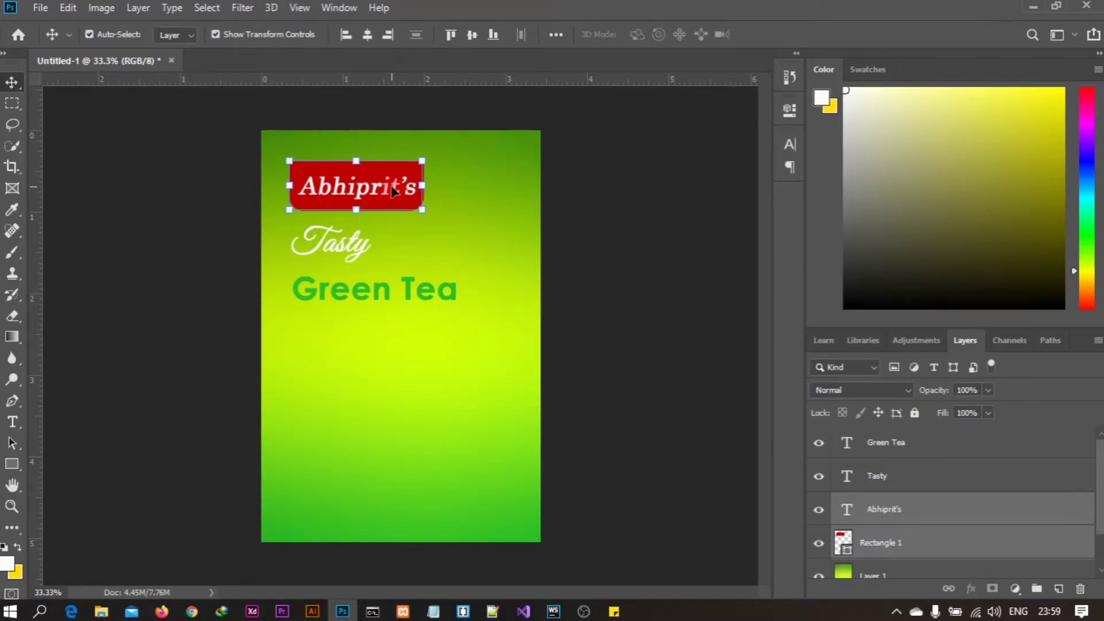
Move the red label, "Tasty" and "Green Tea" down slightly together, and bring "Green Tea" closer to "Tasty".
{"action": "left_click", "coordinate": [325, 242], "text": "shift"}
{"action": "left_click", "coordinate": [376, 295], "text": "shift"}
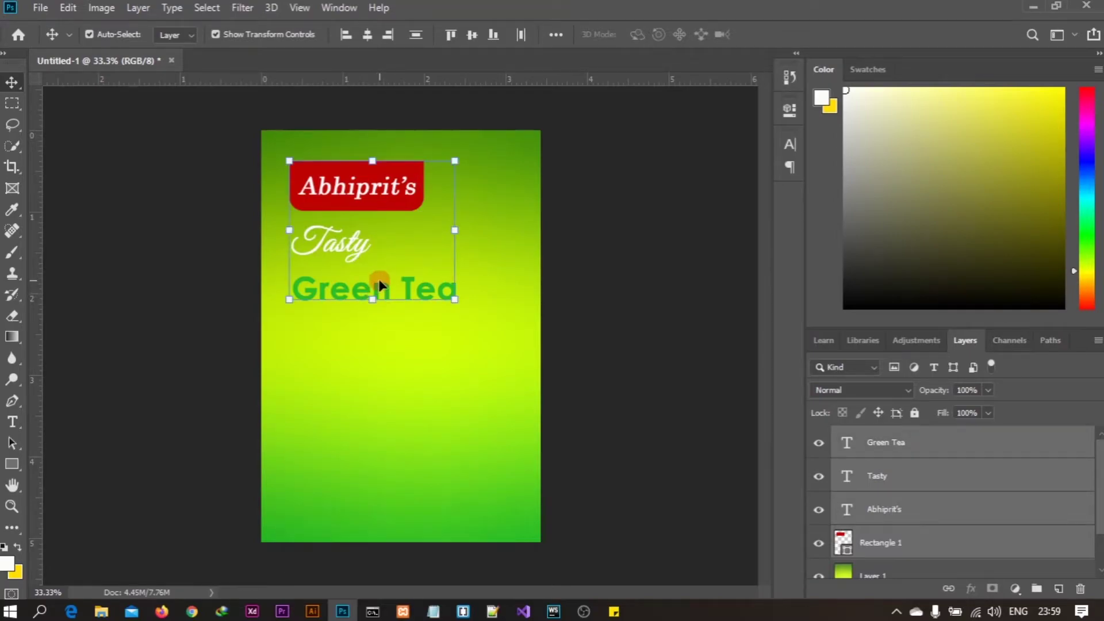
{"action": "mouse_move", "coordinate": [376, 291]}
{"action": "left_mouse_down"}
{"action": "mouse_move", "coordinate": [378, 304]}
{"action": "mouse_move", "coordinate": [362, 297]}
{"action": "left_mouse_up"}
{"action": "left_click", "coordinate": [479, 280]}
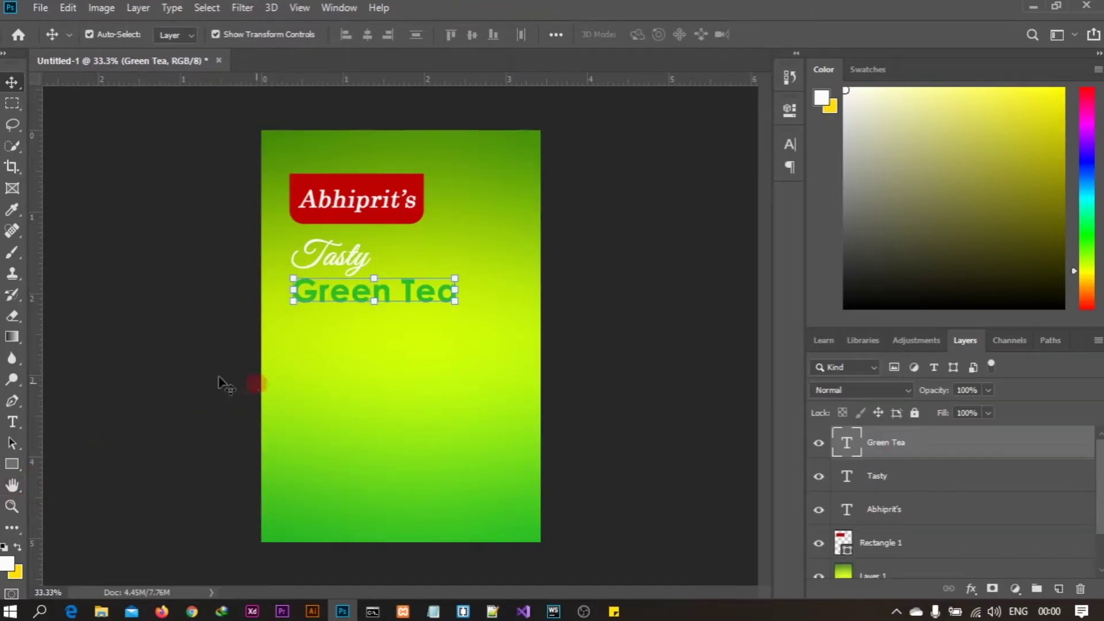
Place the kissclipart green tea cup image from the 09 Product Packaging Design folder and position it below the "Green Tea" text.
{"action": "left_click", "coordinate": [13, 465]}
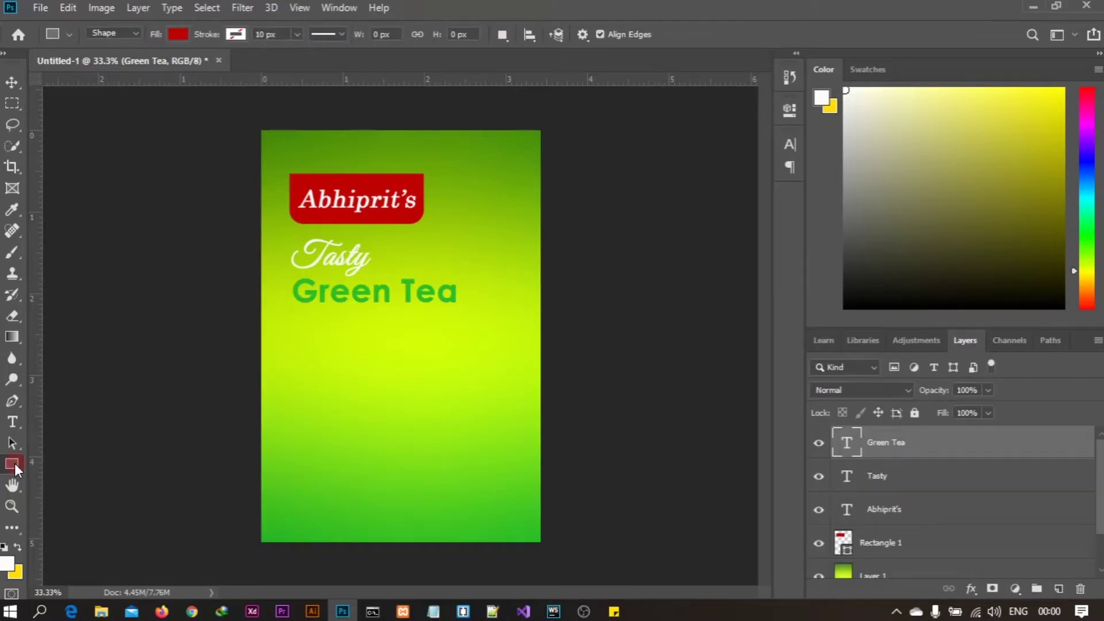
{"action": "left_click", "coordinate": [101, 611]}
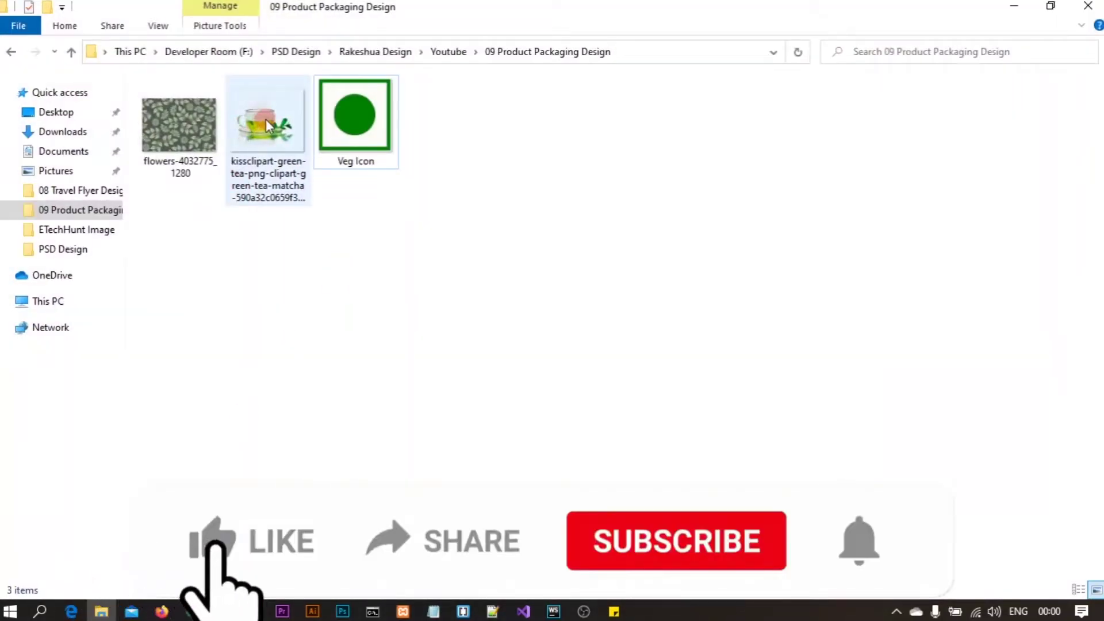
{"action": "left_click", "coordinate": [266, 120]}
{"action": "left_click_drag", "start_coordinate": [266, 119], "coordinate": [401, 437]}
{"action": "left_click_drag", "start_coordinate": [381, 330], "coordinate": [382, 384]}
Move the tea cup layer directly above the gradient's Layer 1, beneath Rectangle 1, and commit its placement.
{"action": "left_click", "coordinate": [884, 443]}
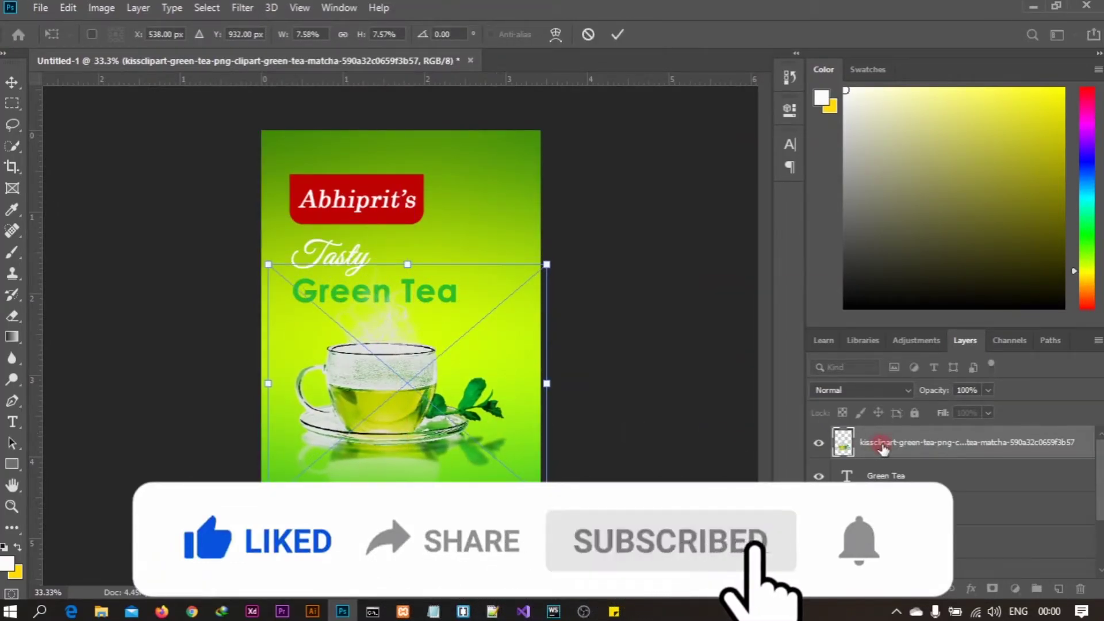
{"action": "key", "text": "u"}
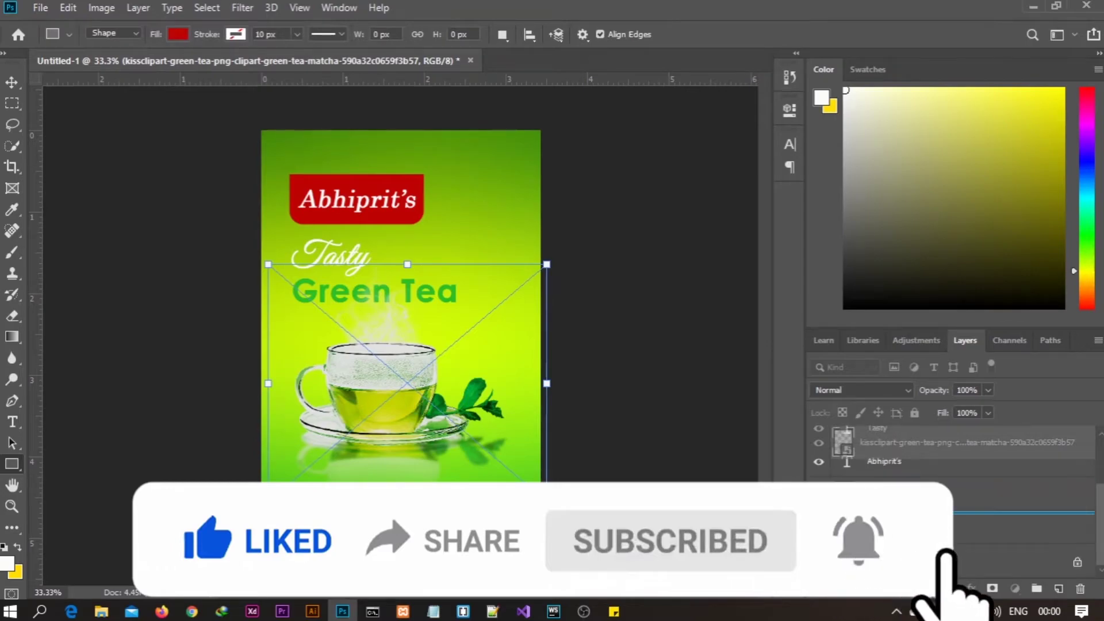
{"action": "key", "text": "Return"}
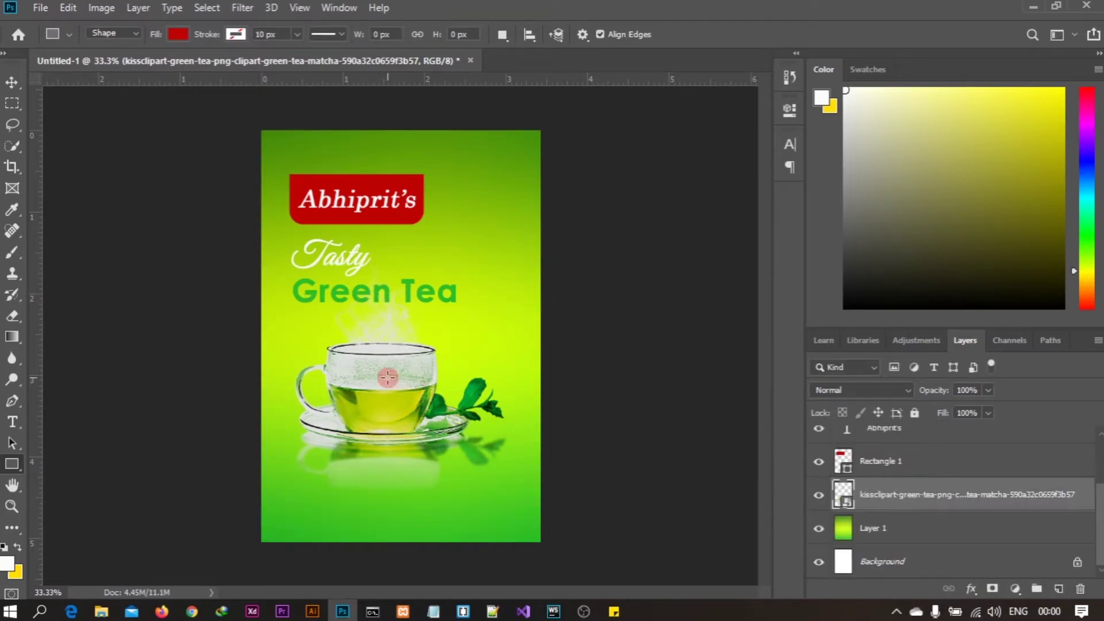
Flip the tea cup image horizontally and shift it slightly up and left under the "Green Tea" text.
{"action": "left_click", "coordinate": [68, 8]}
{"action": "left_click", "coordinate": [15, 78]}
{"action": "left_click", "coordinate": [69, 7]}
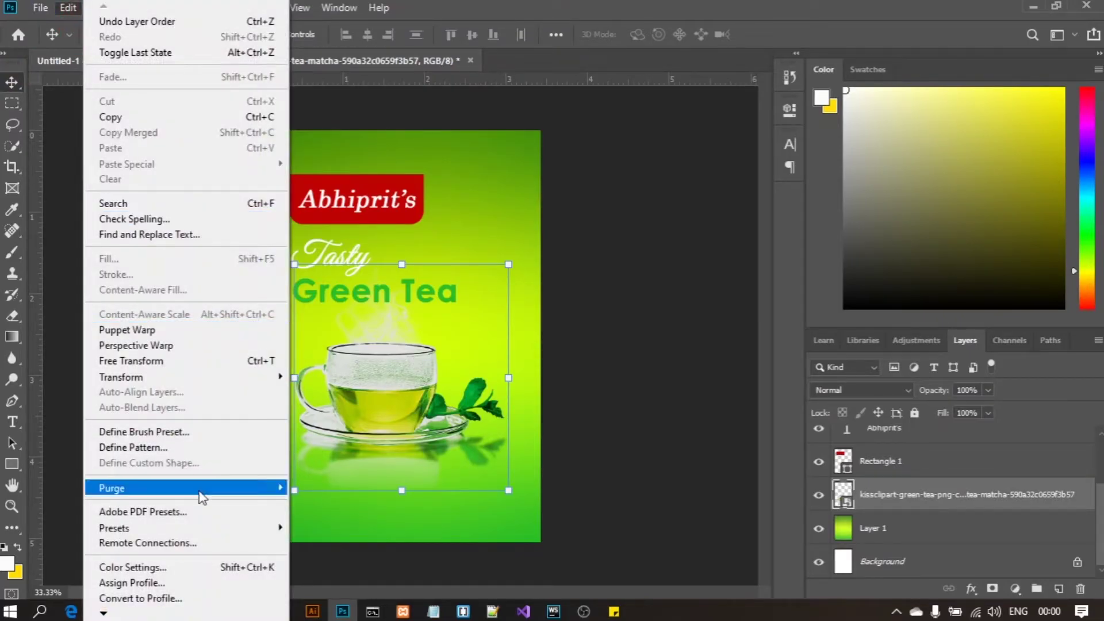
{"action": "mouse_move", "coordinate": [238, 379]}
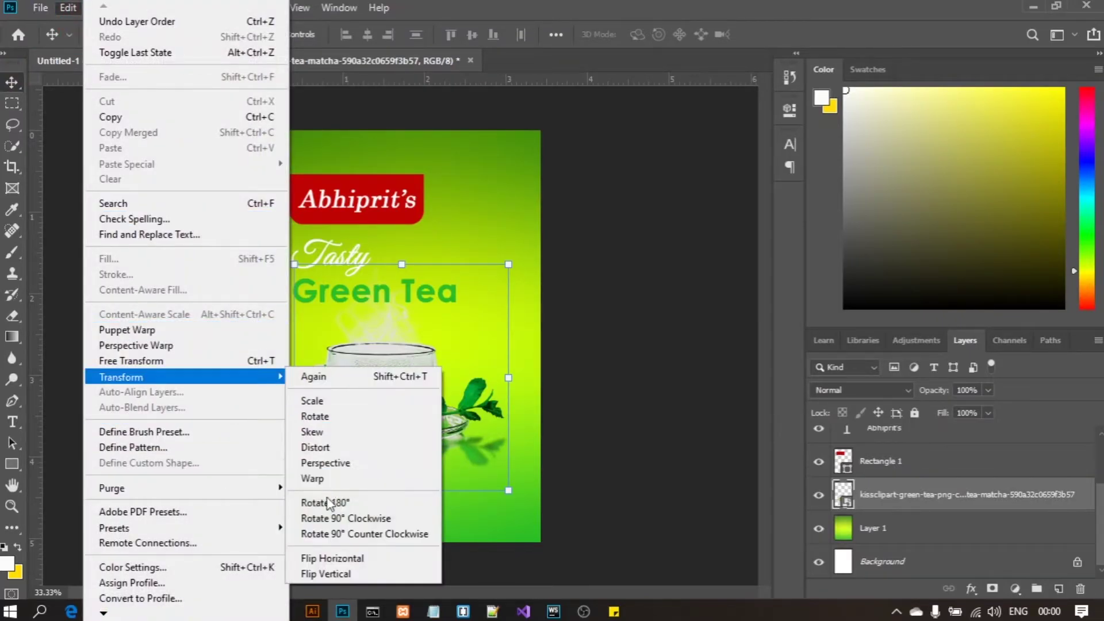
{"action": "left_click", "coordinate": [331, 558]}
{"action": "mouse_move", "coordinate": [415, 384]}
{"action": "left_mouse_down"}
{"action": "mouse_move", "coordinate": [401, 388]}
{"action": "mouse_move", "coordinate": [402, 377]}
{"action": "left_mouse_up"}
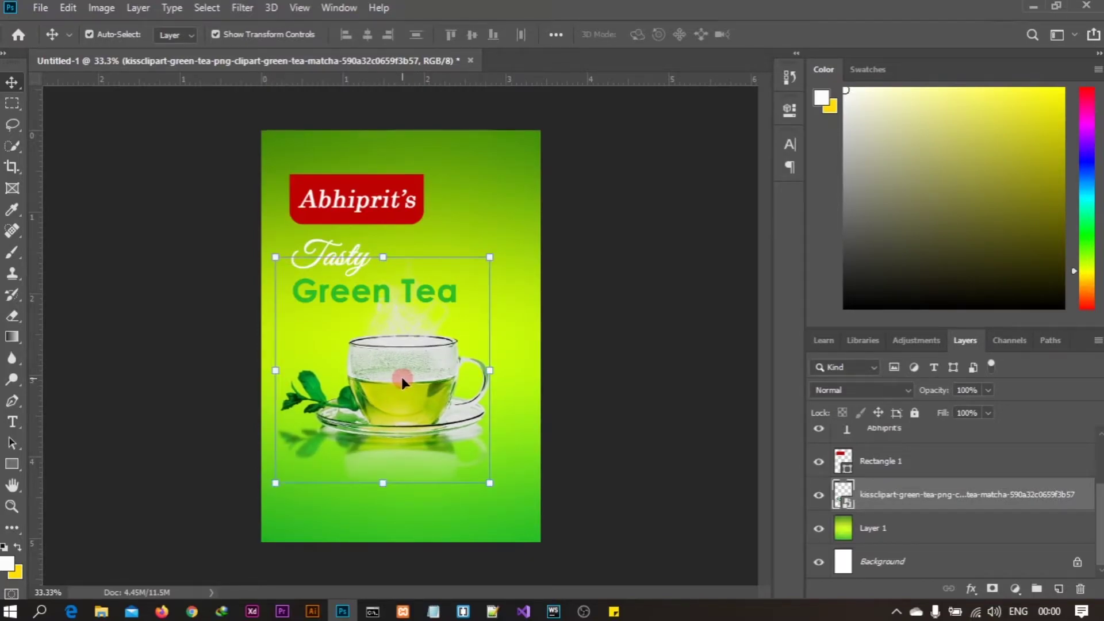
{"action": "left_click", "coordinate": [617, 367]}
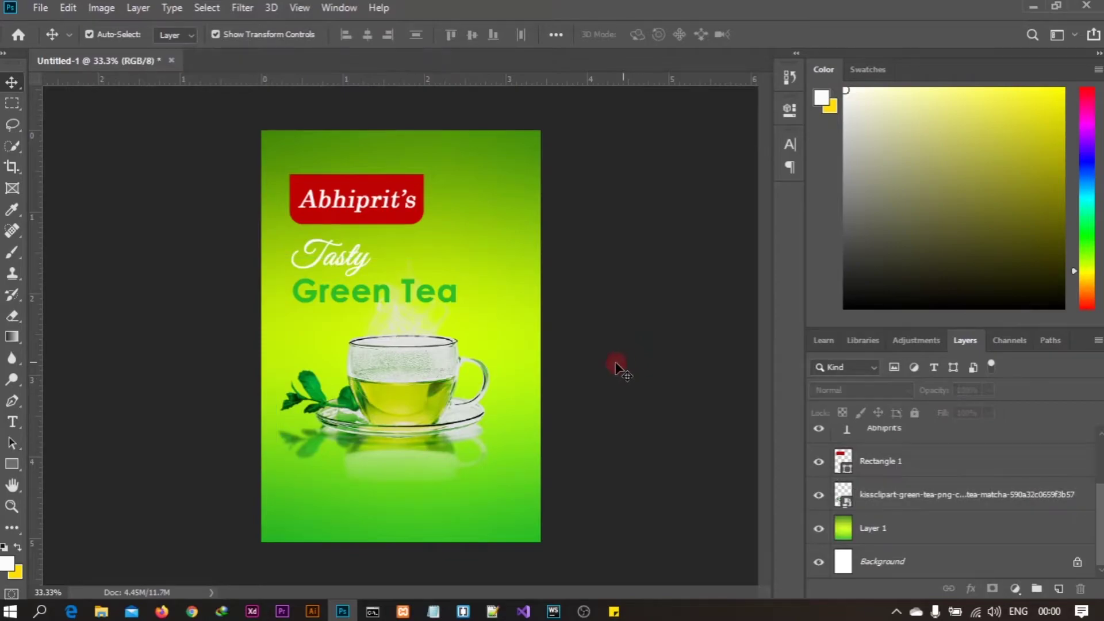
Draw an ellipse about 1038 × 375 px over the package's lower-right corner and give it a white 10 px stroke.
{"action": "left_click", "coordinate": [14, 464]}
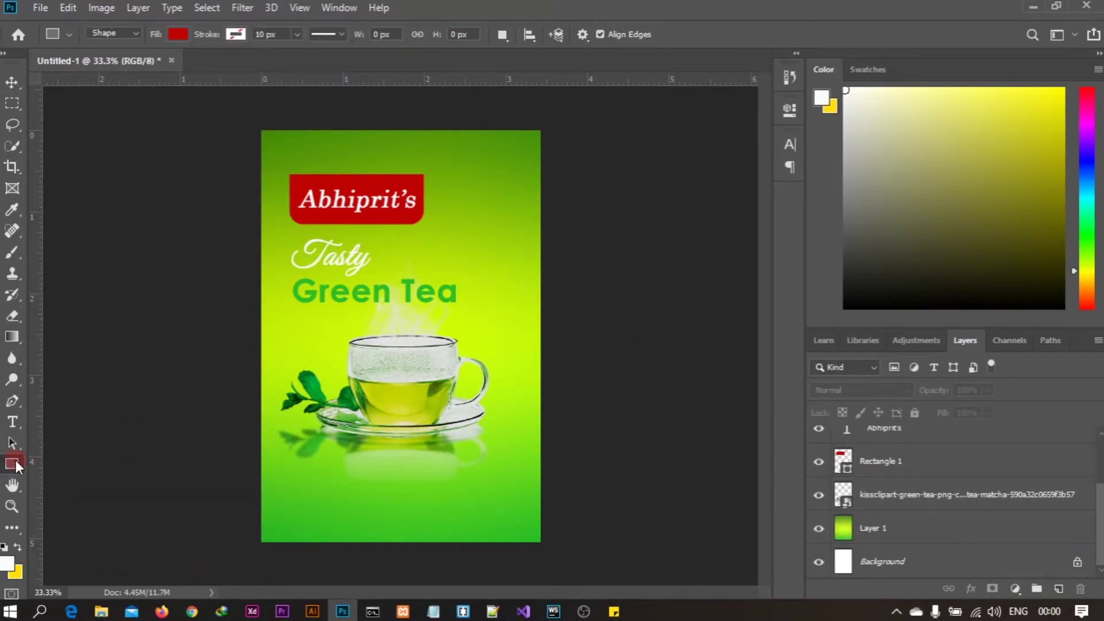
{"action": "right_click", "coordinate": [15, 459]}
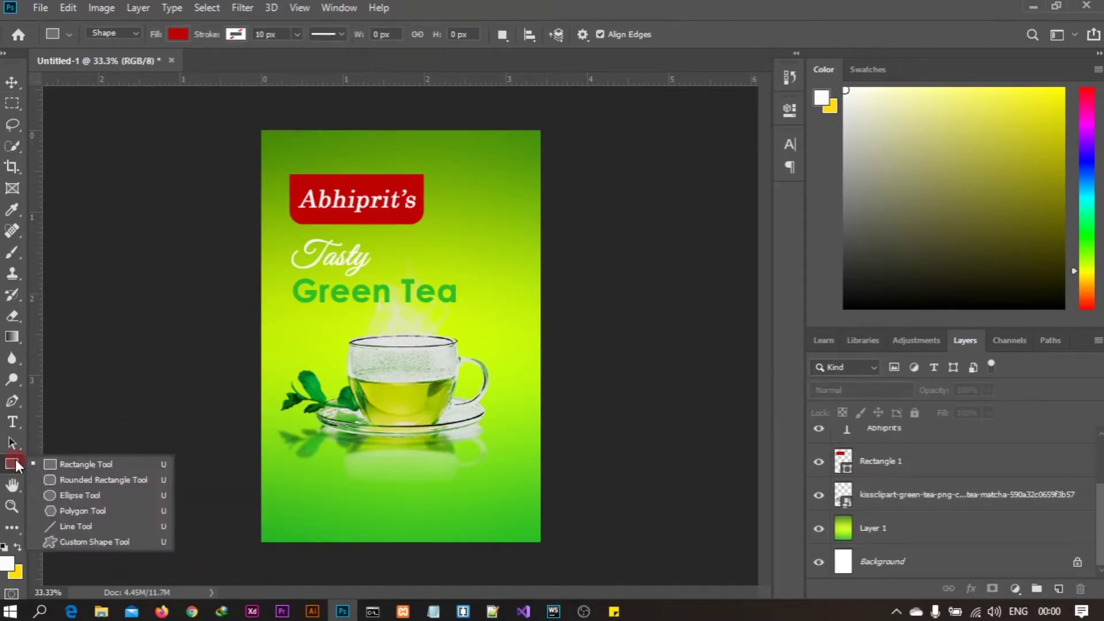
{"action": "left_click", "coordinate": [57, 496]}
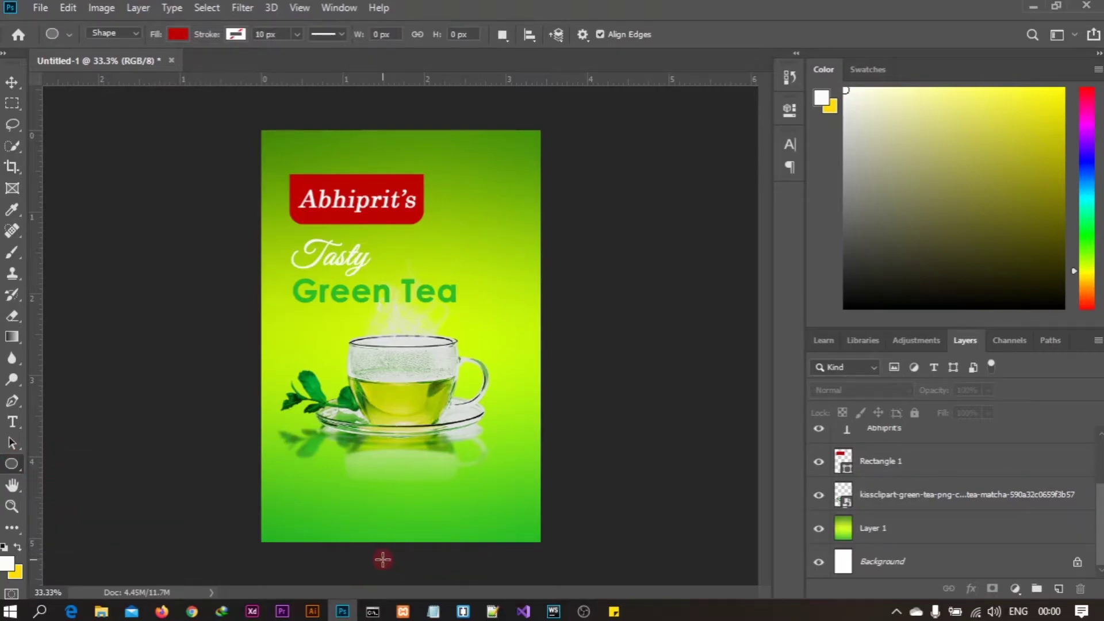
{"action": "left_click_drag", "start_coordinate": [383, 559], "coordinate": [665, 458]}
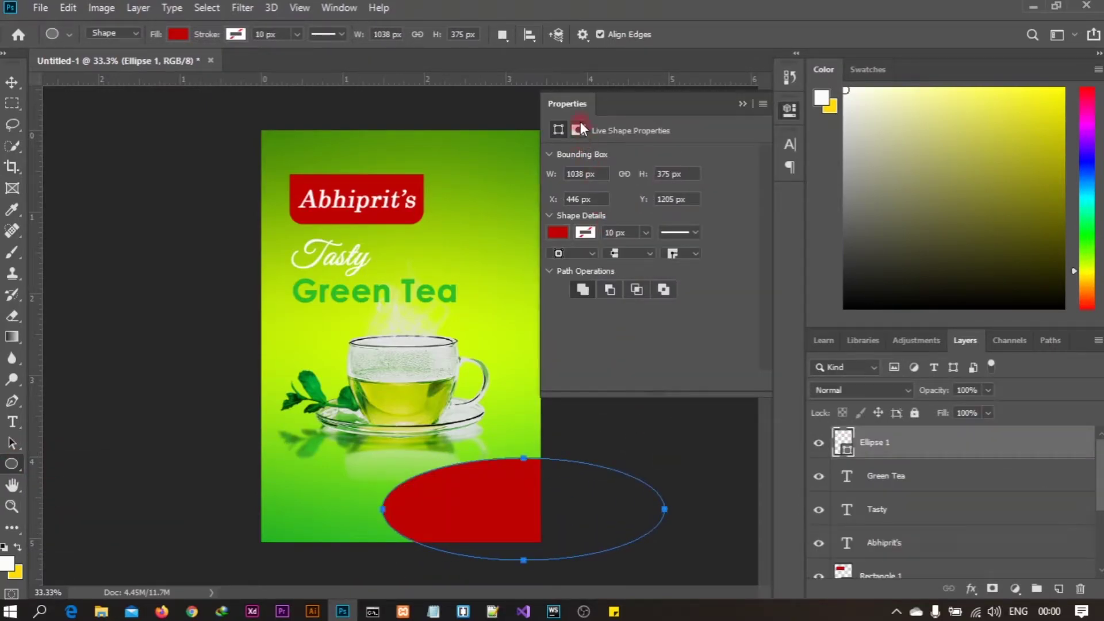
{"action": "left_click", "coordinate": [558, 232]}
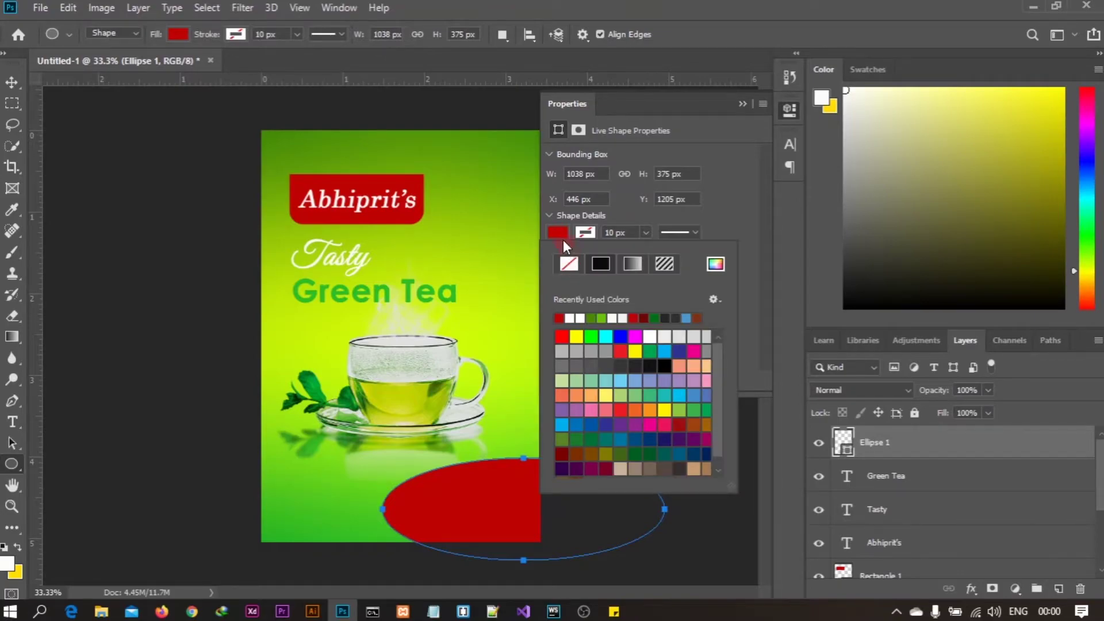
{"action": "left_click", "coordinate": [579, 317]}
{"action": "left_click", "coordinate": [743, 104]}
{"action": "left_click", "coordinate": [744, 105]}
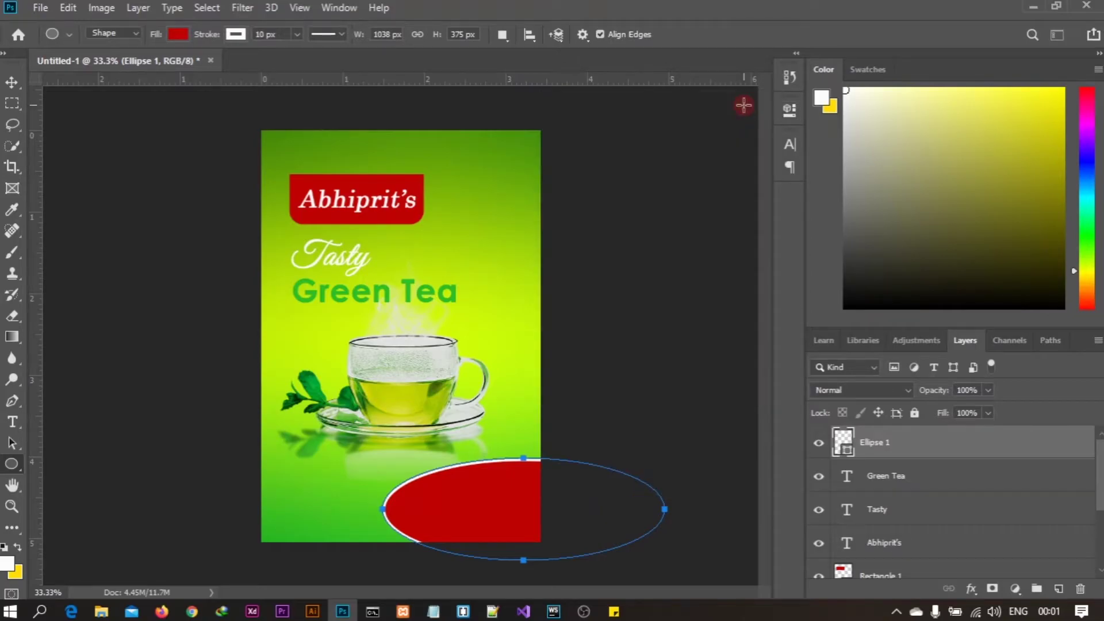
Rotate the ellipse to about -17.2°, enlarge it to about 152% width and 128% height, and position it as a curve across the lower-right corner.
{"action": "left_click", "coordinate": [11, 86]}
{"action": "left_click_drag", "start_coordinate": [679, 443], "coordinate": [666, 381]}
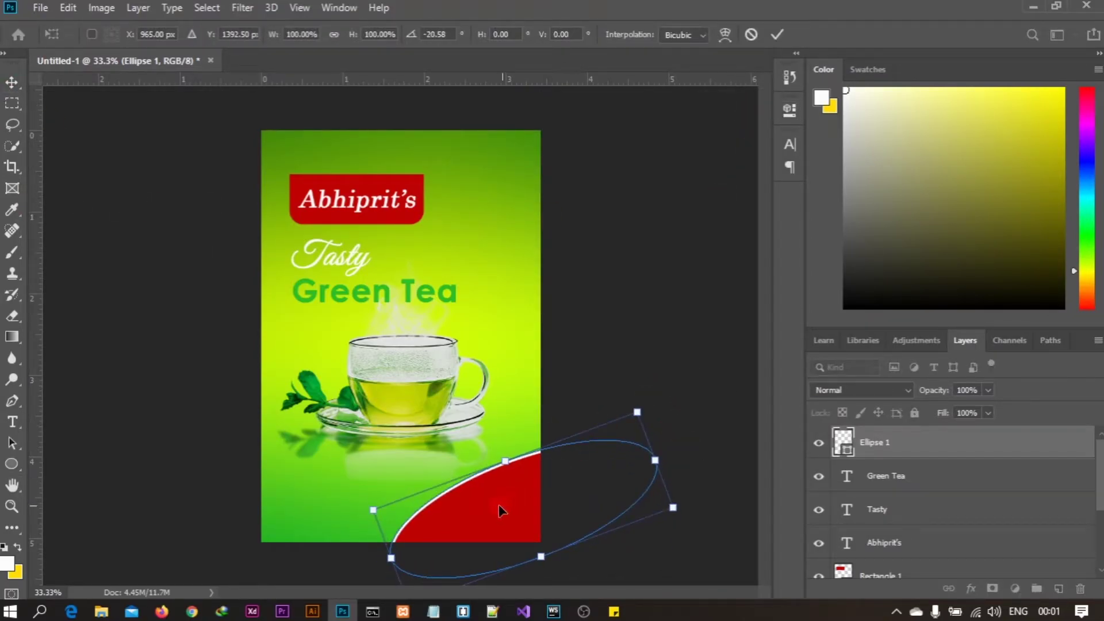
{"action": "left_click_drag", "start_coordinate": [501, 511], "coordinate": [469, 510]}
{"action": "left_click_drag", "start_coordinate": [624, 456], "coordinate": [701, 430]}
{"action": "left_click_drag", "start_coordinate": [359, 558], "coordinate": [296, 567]}
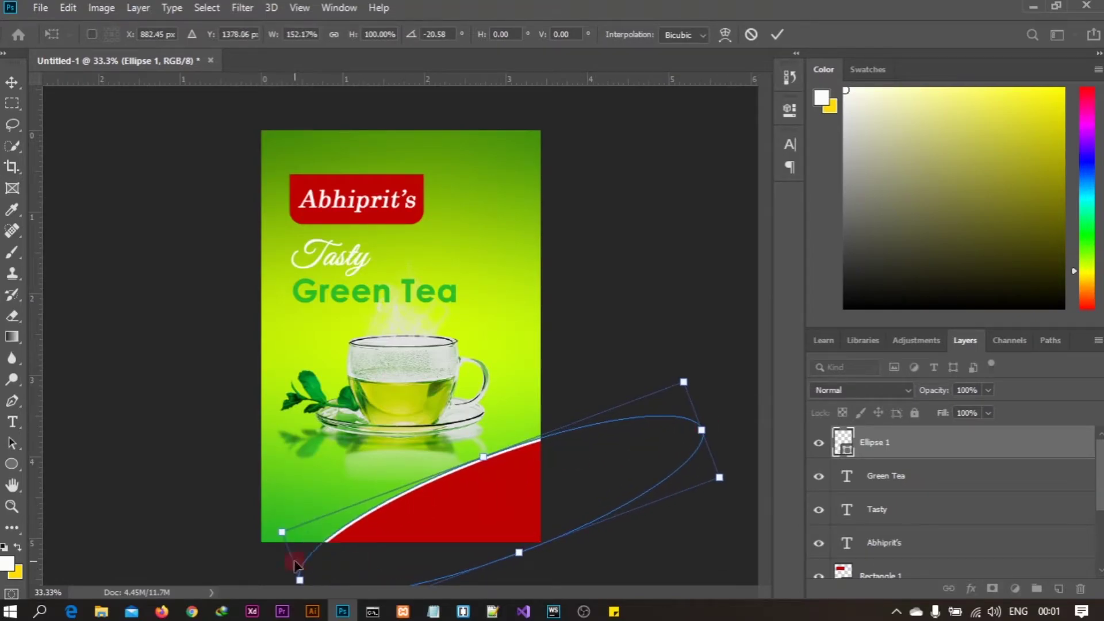
{"action": "left_click_drag", "start_coordinate": [519, 549], "coordinate": [534, 571]}
{"action": "left_click_drag", "start_coordinate": [495, 510], "coordinate": [475, 509]}
{"action": "left_click_drag", "start_coordinate": [673, 349], "coordinate": [685, 353]}
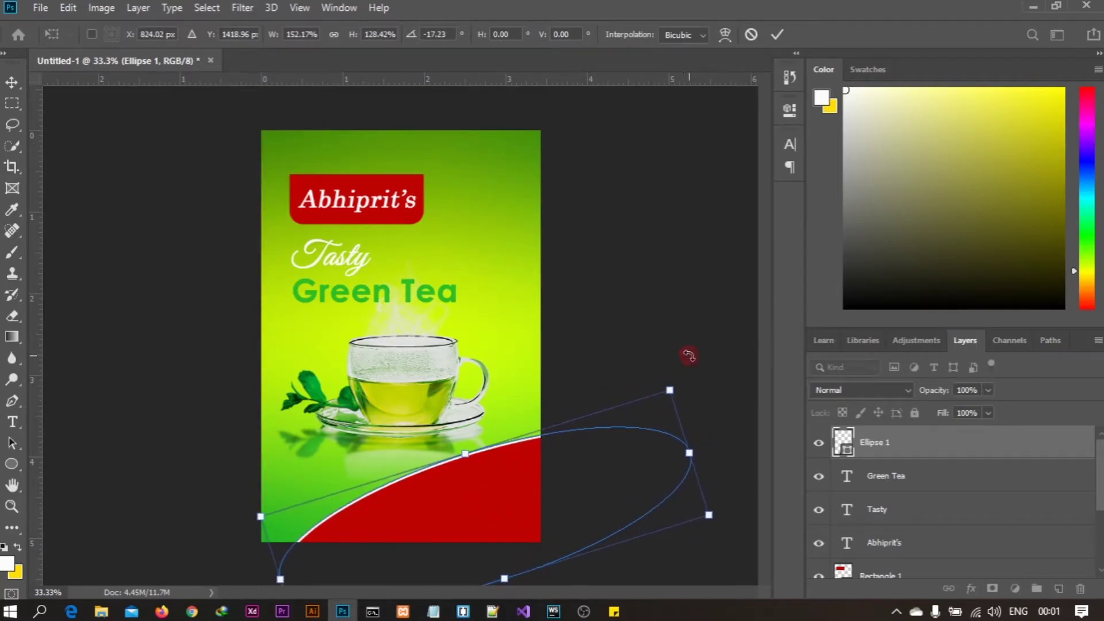
{"action": "left_click_drag", "start_coordinate": [481, 485], "coordinate": [477, 485]}
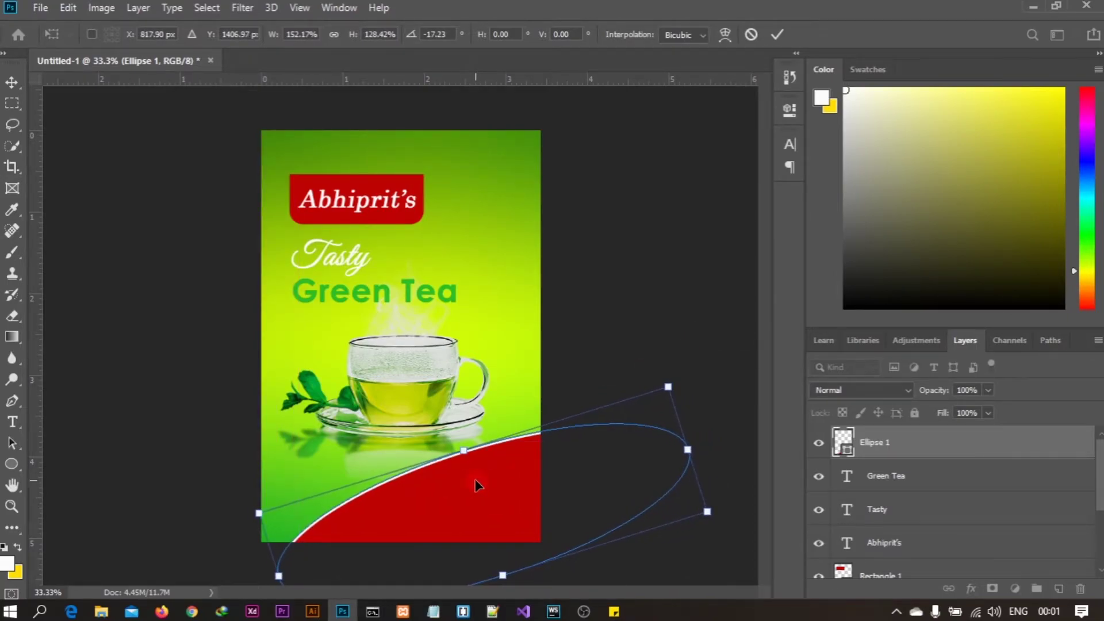
{"action": "left_click", "coordinate": [777, 34]}
Change the ellipse's fill to the recently used dark green and shift the ellipse slightly to the right.
{"action": "key", "text": "u"}
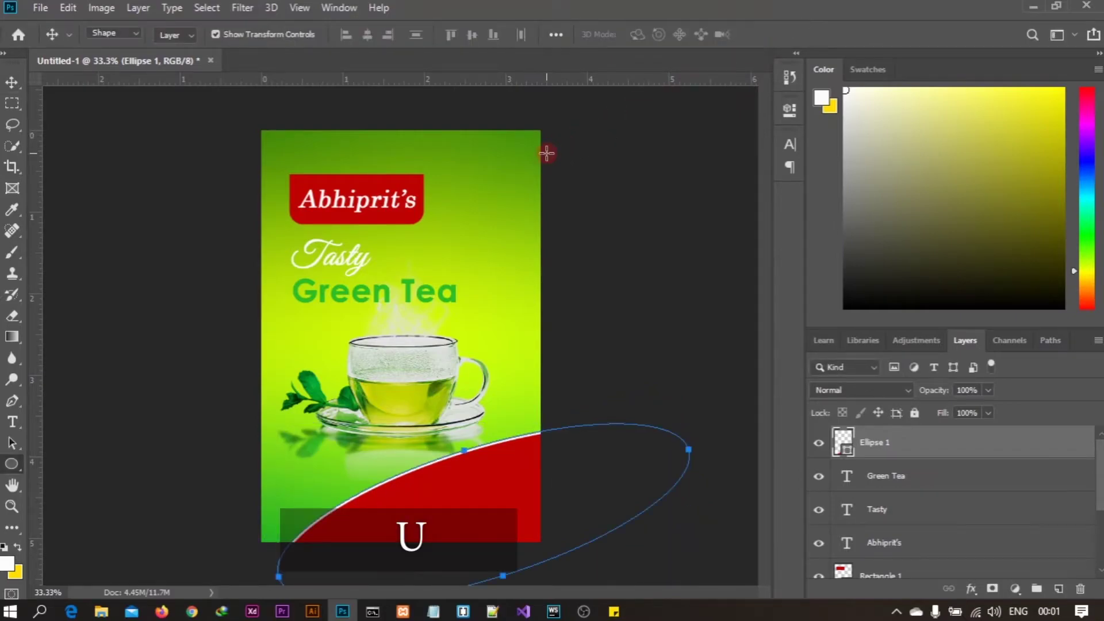
{"action": "left_click", "coordinate": [177, 34]}
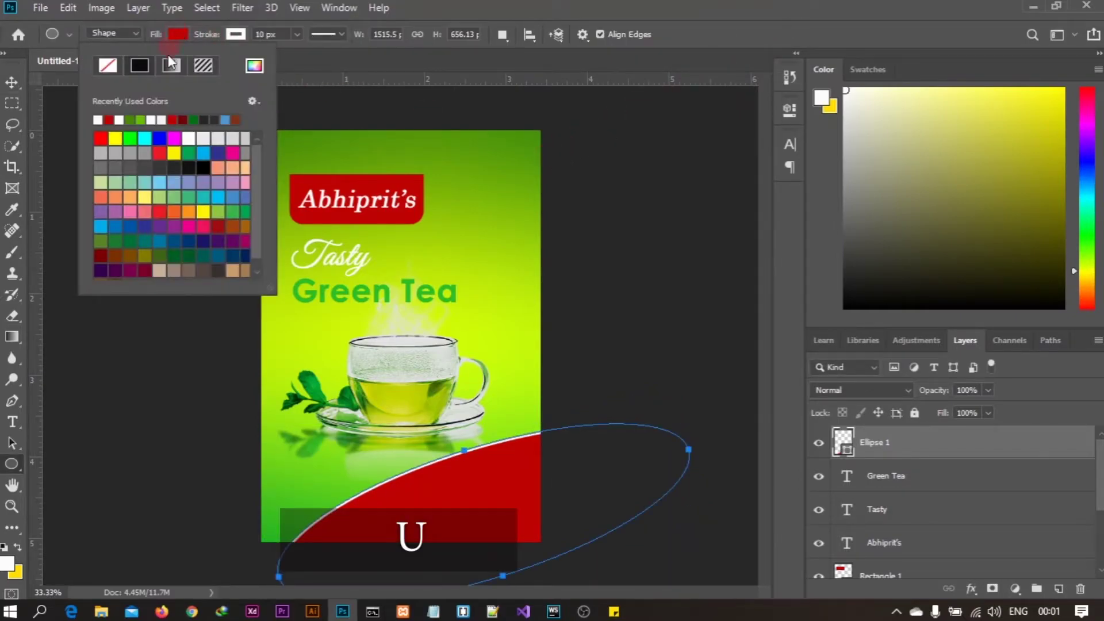
{"action": "left_click", "coordinate": [134, 119]}
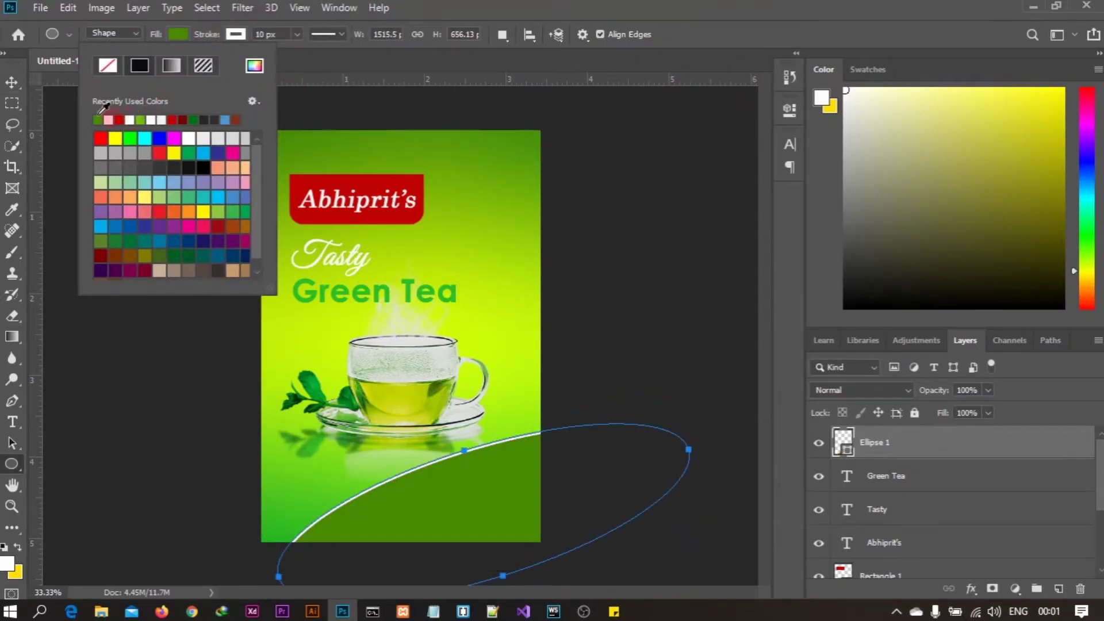
{"action": "left_click", "coordinate": [12, 82]}
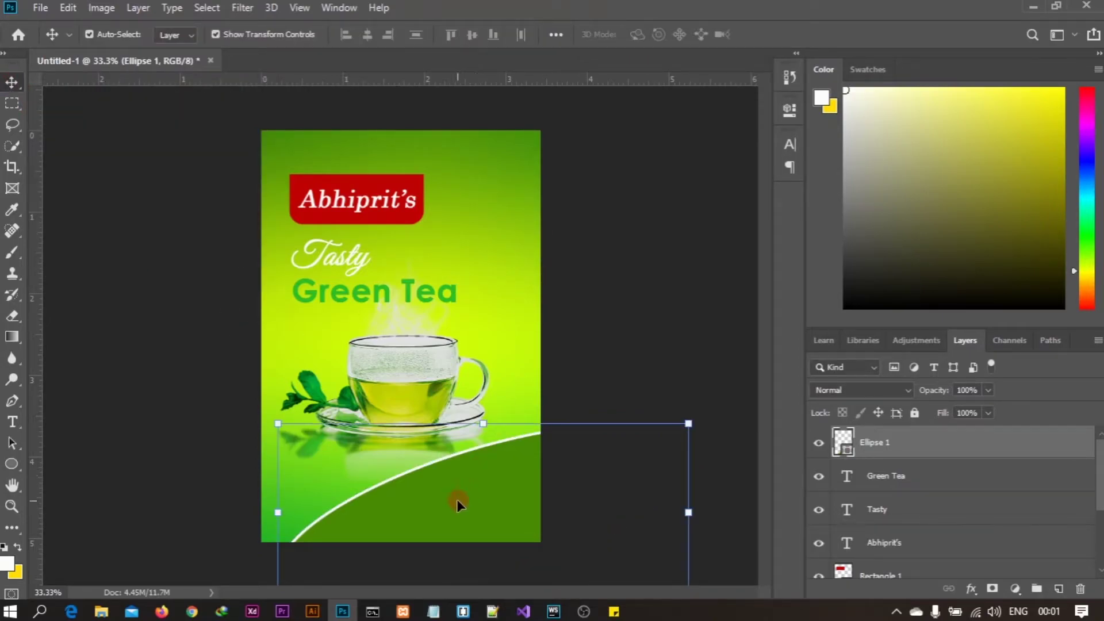
{"action": "left_click_drag", "start_coordinate": [456, 500], "coordinate": [464, 499]}
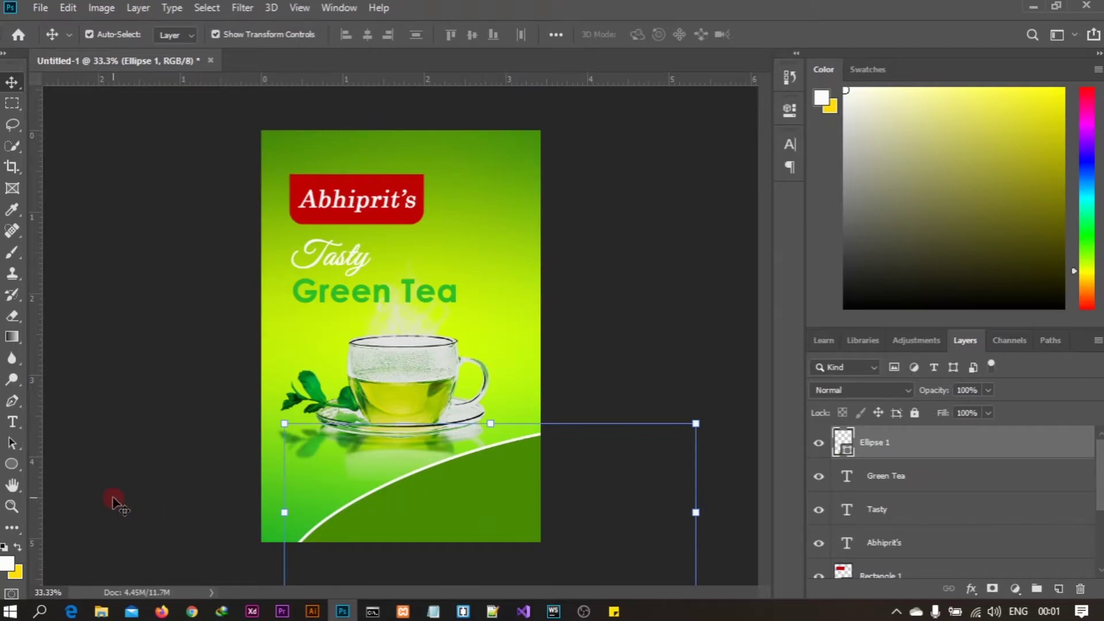
{"action": "left_click", "coordinate": [12, 421]}
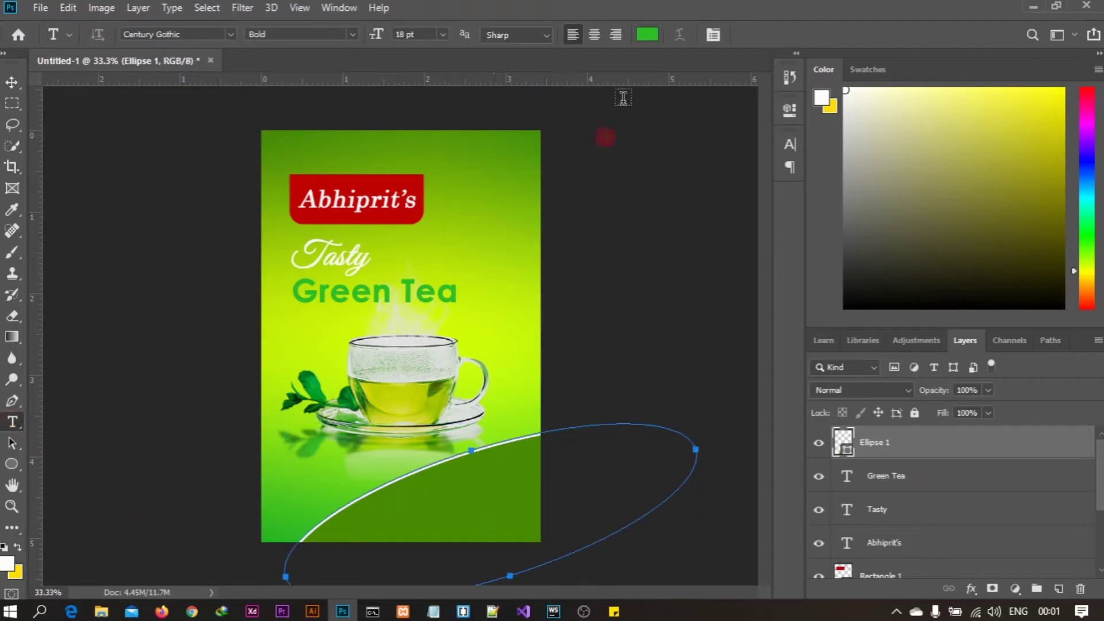
{"action": "left_click", "coordinate": [650, 36]}
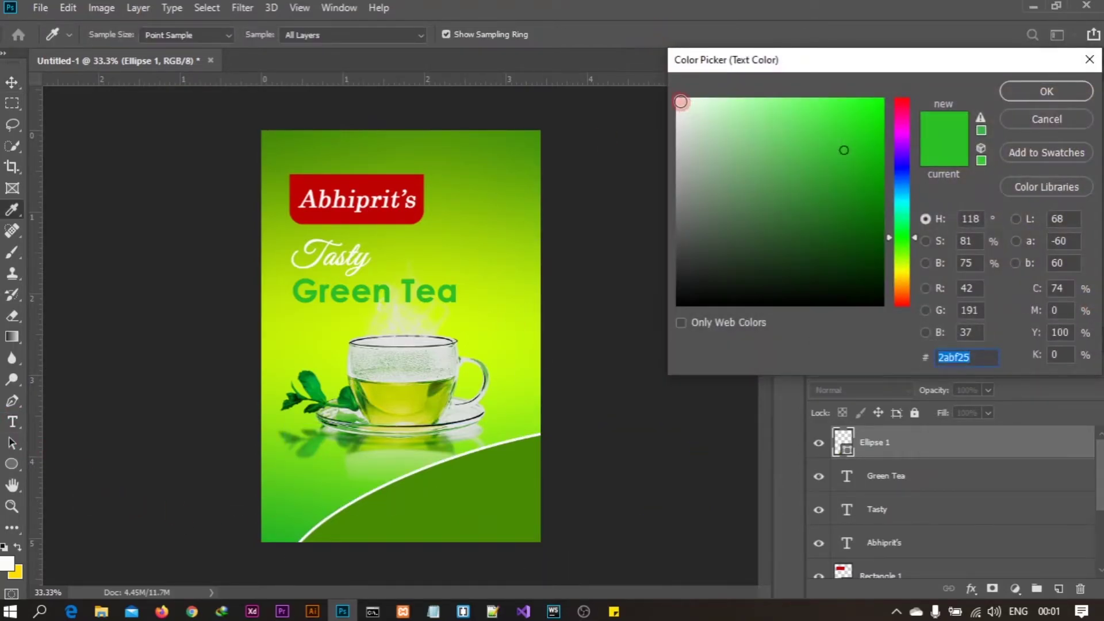
{"action": "left_click", "coordinate": [681, 102]}
{"action": "left_click", "coordinate": [1044, 91]}
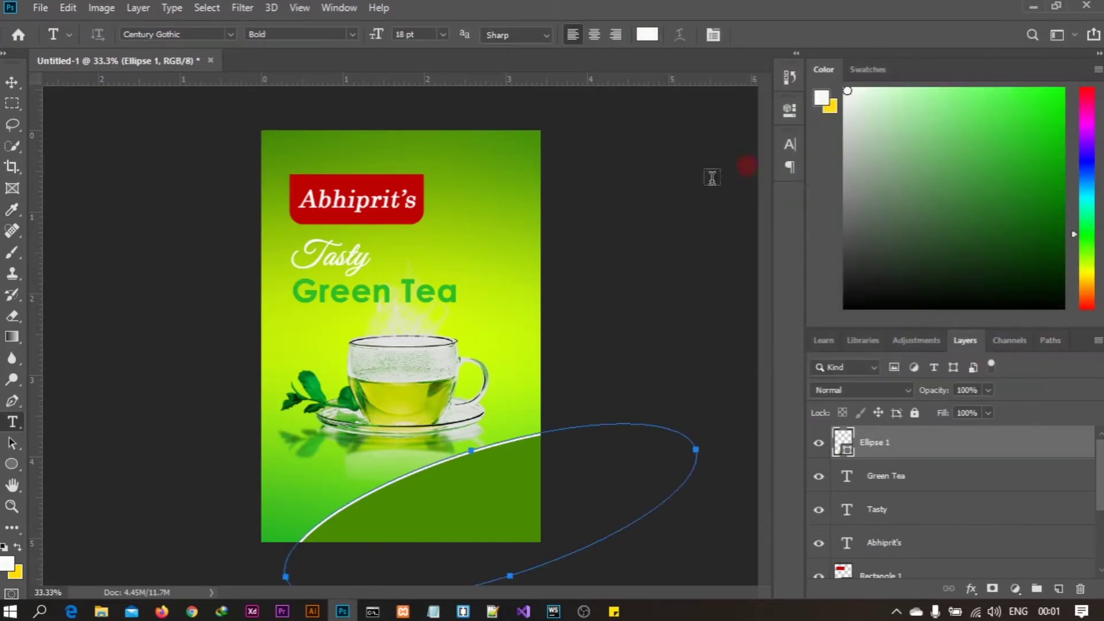
{"action": "left_click", "coordinate": [434, 303]}
{"action": "left_click", "coordinate": [12, 82]}
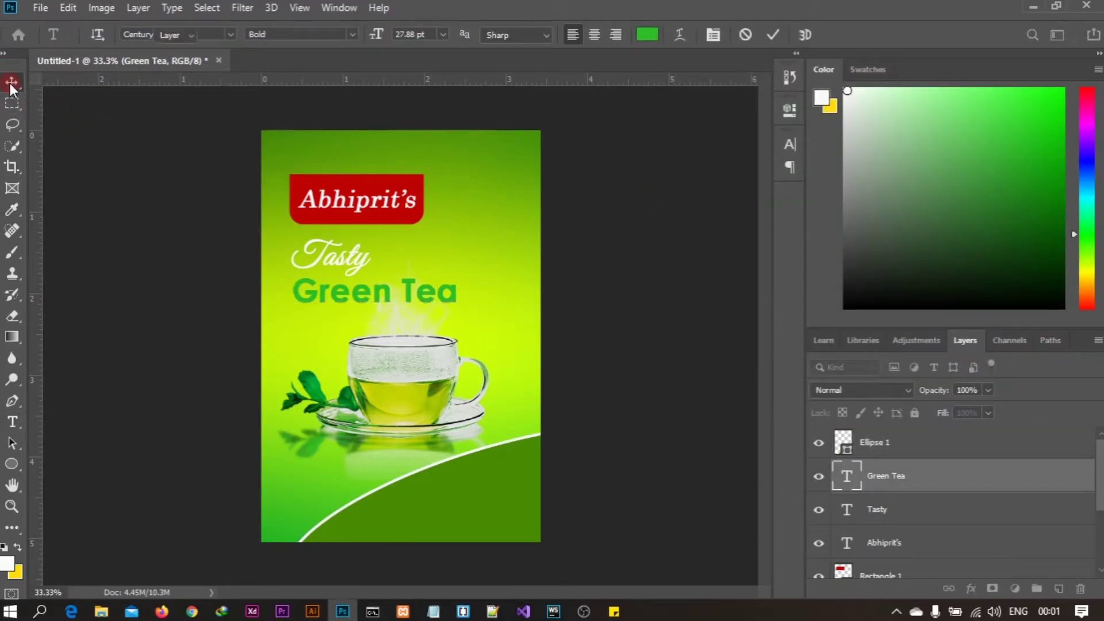
Add the two-line text "Taste Like / Never Before" in Century Gothic Bold 18 pt below the tea cup and centre its second line.
{"action": "left_click", "coordinate": [12, 421]}
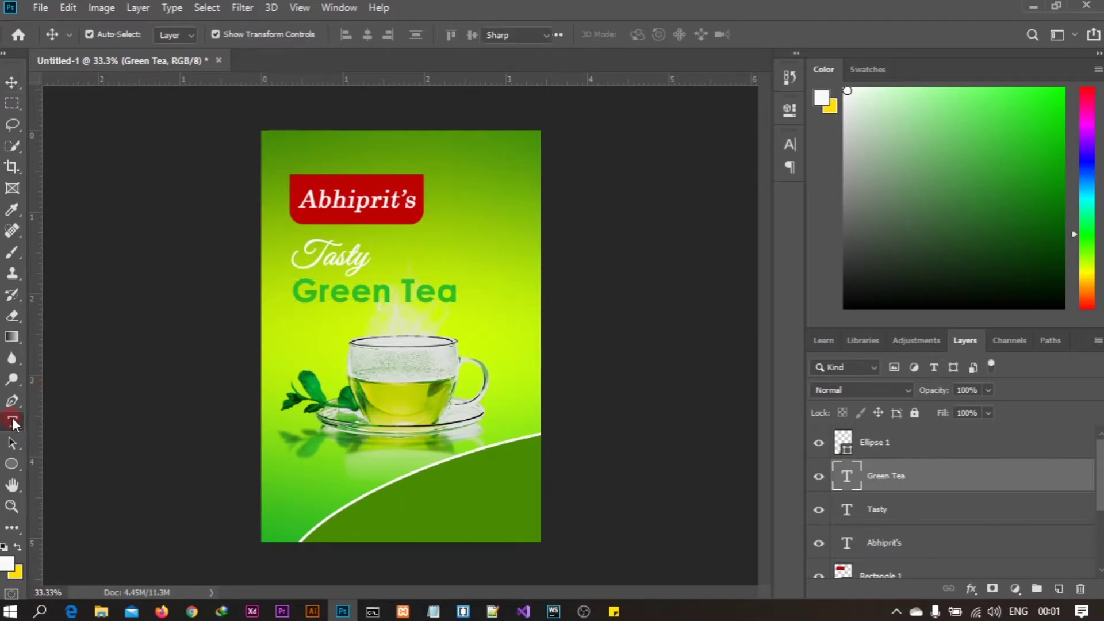
{"action": "left_click", "coordinate": [285, 444]}
{"action": "key", "text": "BackSpace"}
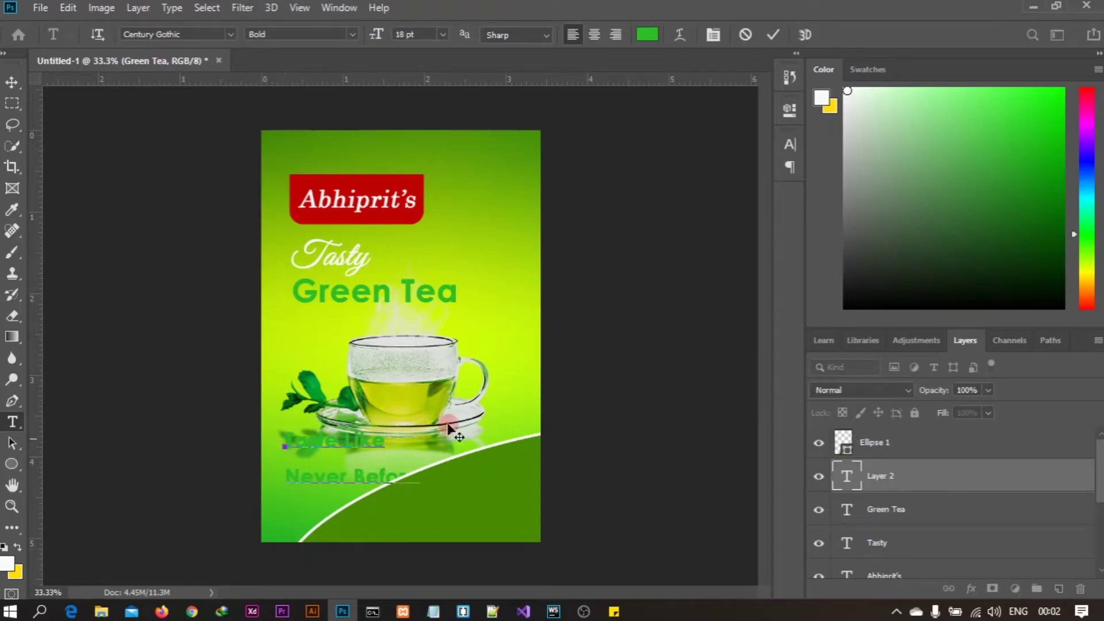
{"action": "left_click", "coordinate": [593, 36]}
{"action": "left_click", "coordinate": [772, 33]}
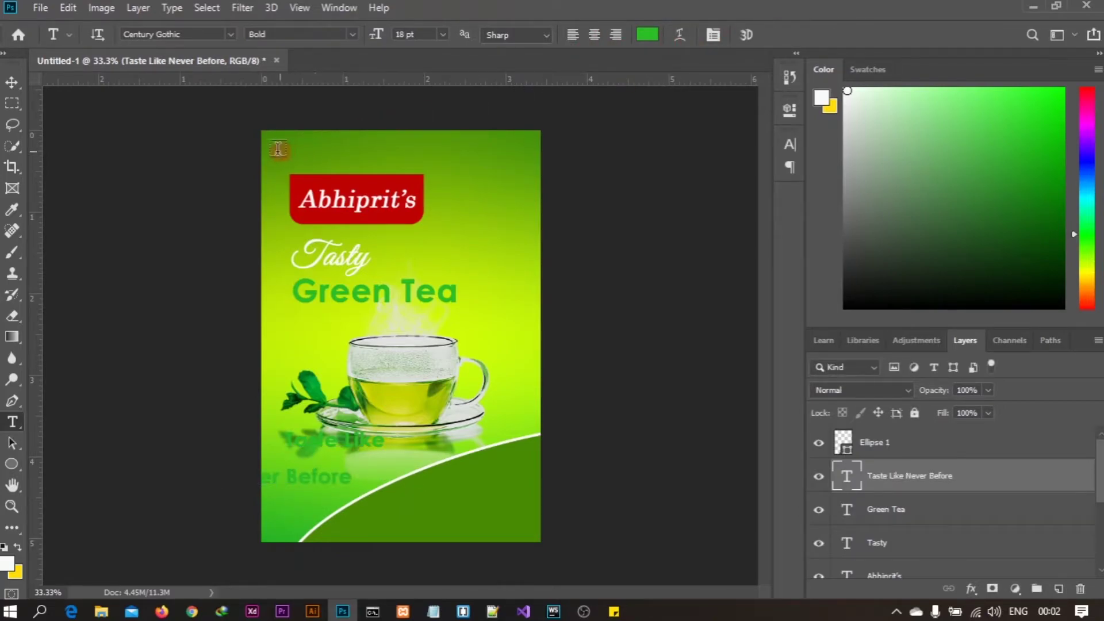
Centre-align all of the "Taste Like Never Before" text and set its colour to near-white fafcfa.
{"action": "left_click", "coordinate": [303, 450]}
{"action": "key", "text": "ctrl+a"}
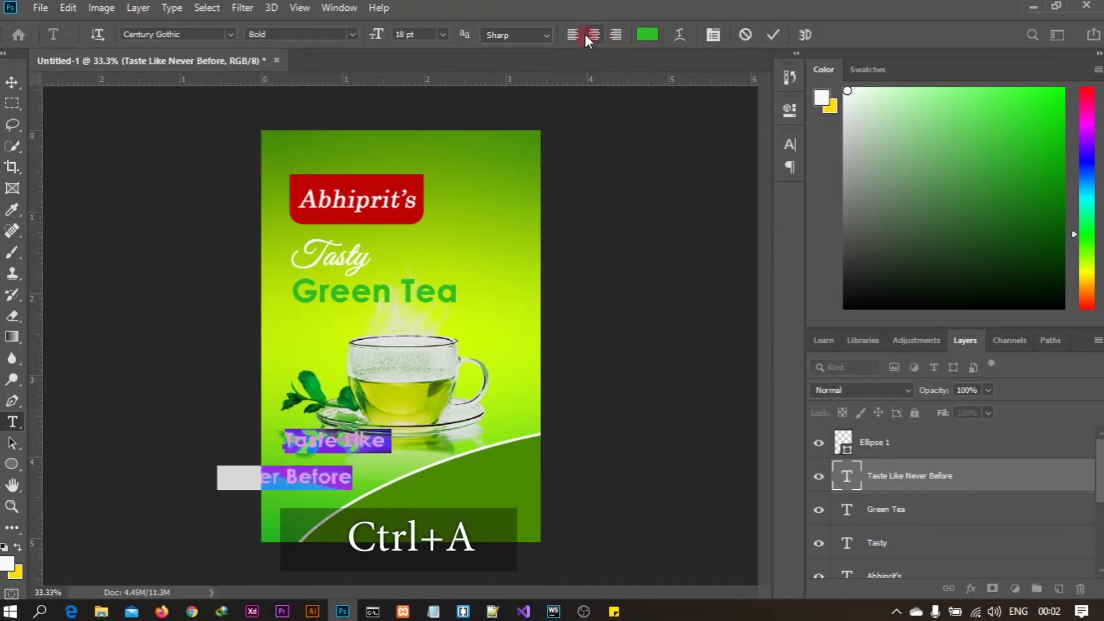
{"action": "left_click", "coordinate": [647, 34]}
{"action": "left_click", "coordinate": [679, 101]}
{"action": "left_click", "coordinate": [1035, 91]}
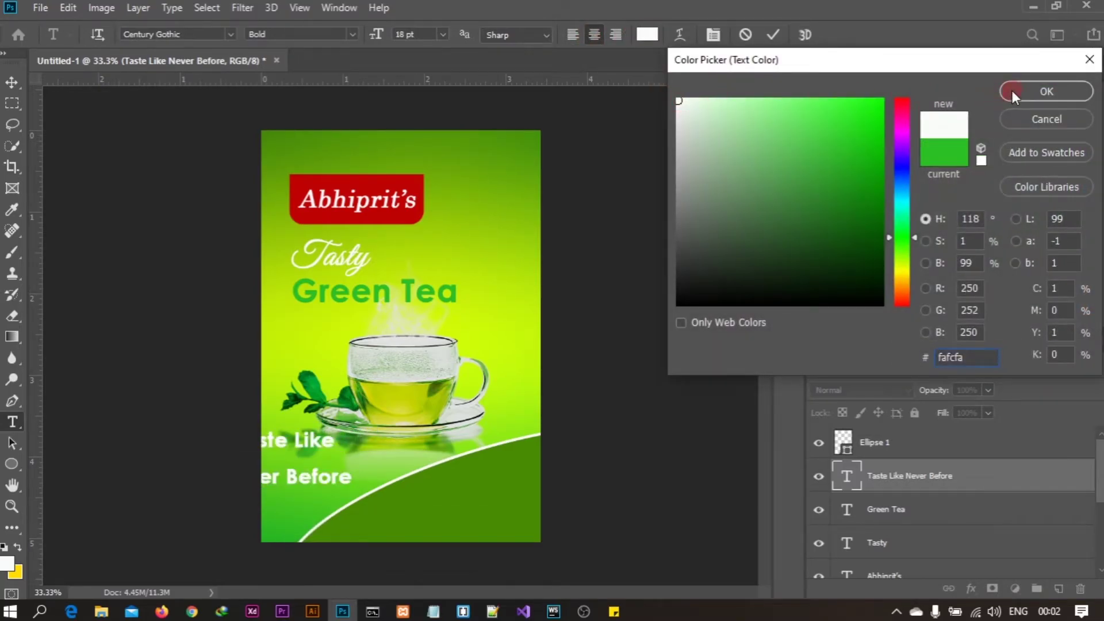
Set the "Taste Like Never Before" text to the LeviBrush font with 24 pt leading.
{"action": "left_click", "coordinate": [789, 146]}
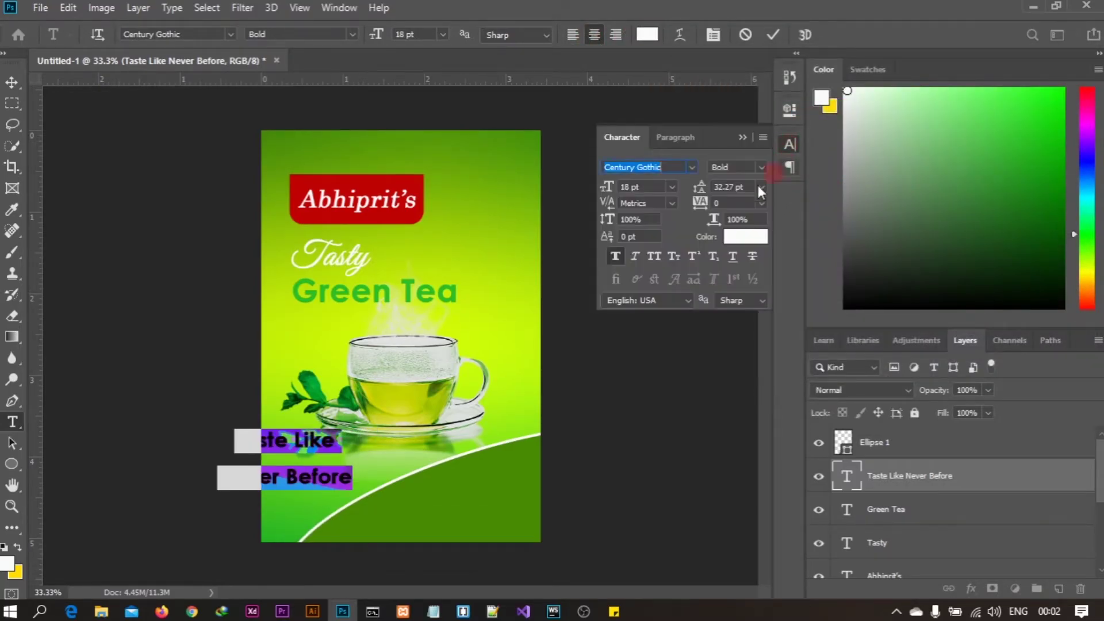
{"action": "left_click", "coordinate": [691, 168]}
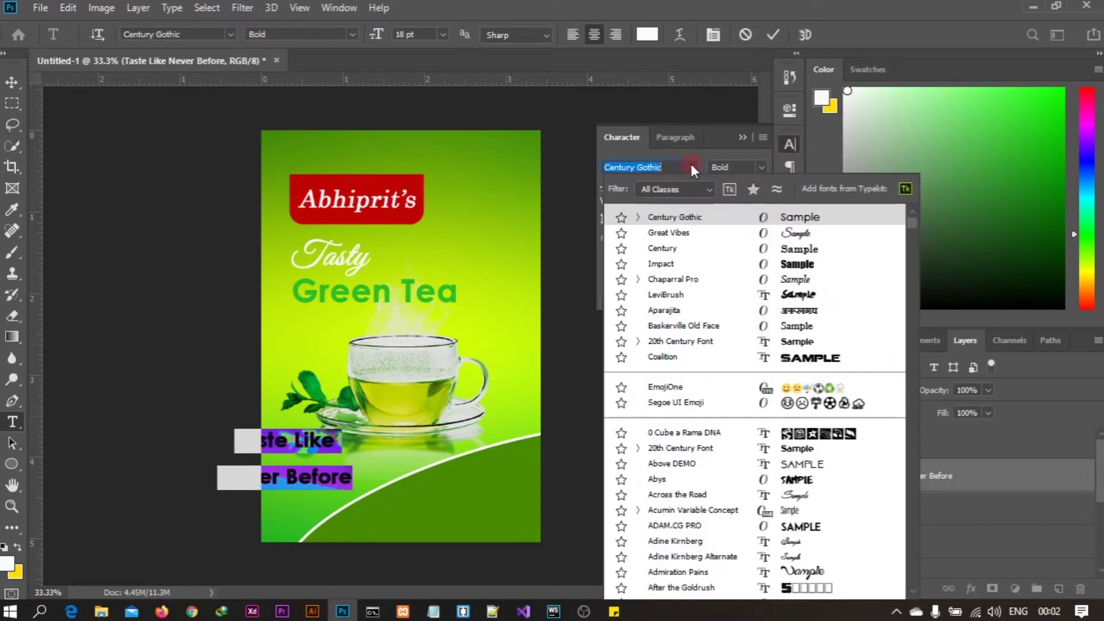
{"action": "left_click", "coordinate": [671, 294]}
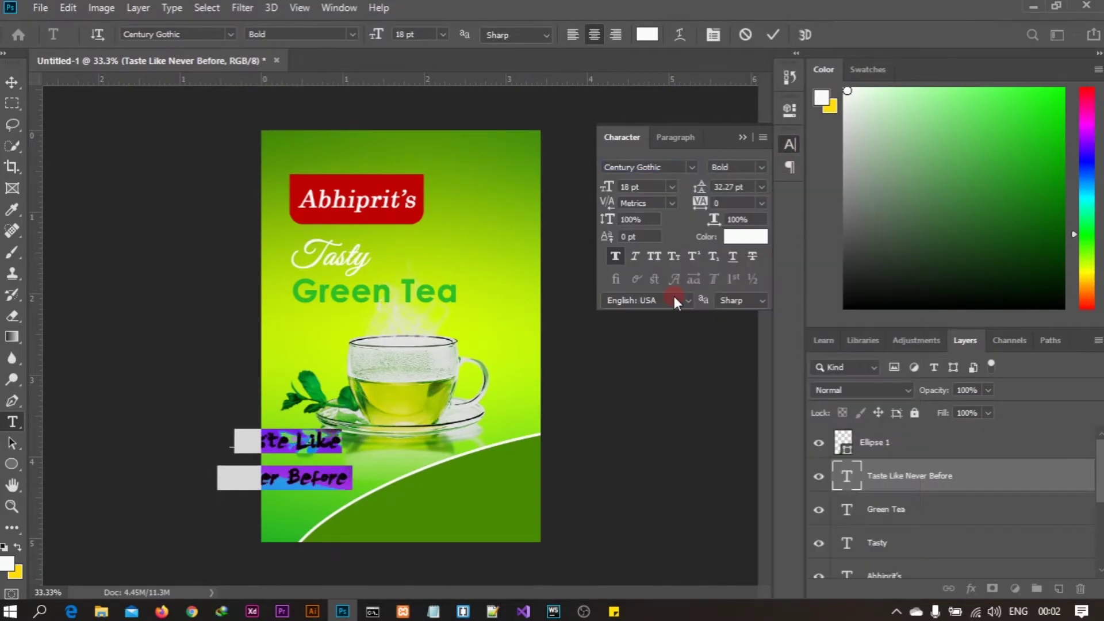
{"action": "left_click", "coordinate": [760, 185]}
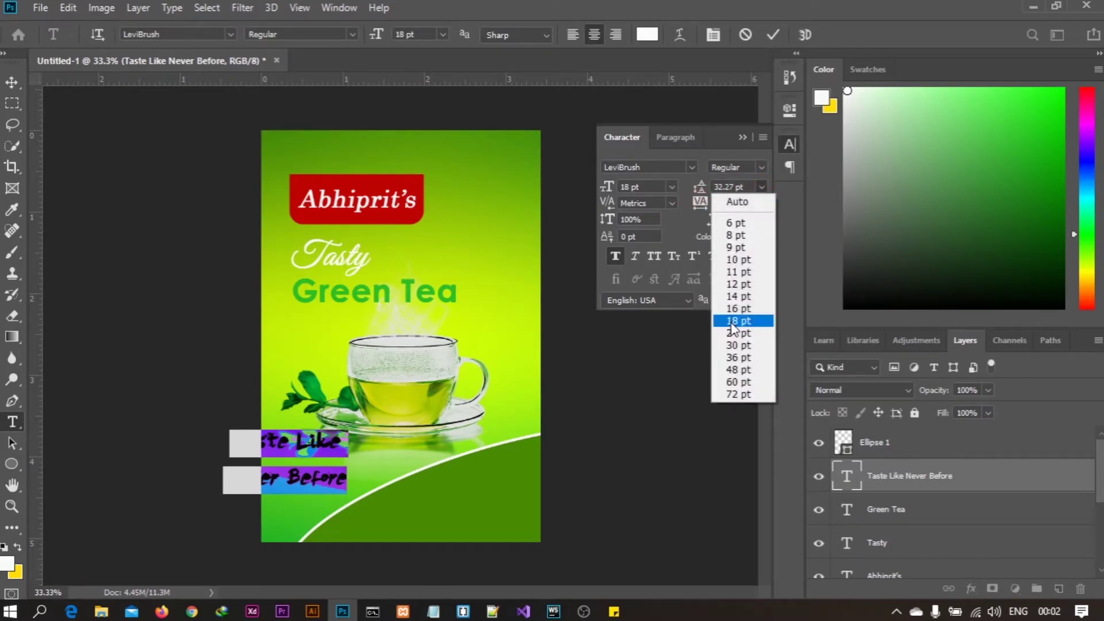
{"action": "left_click", "coordinate": [733, 331]}
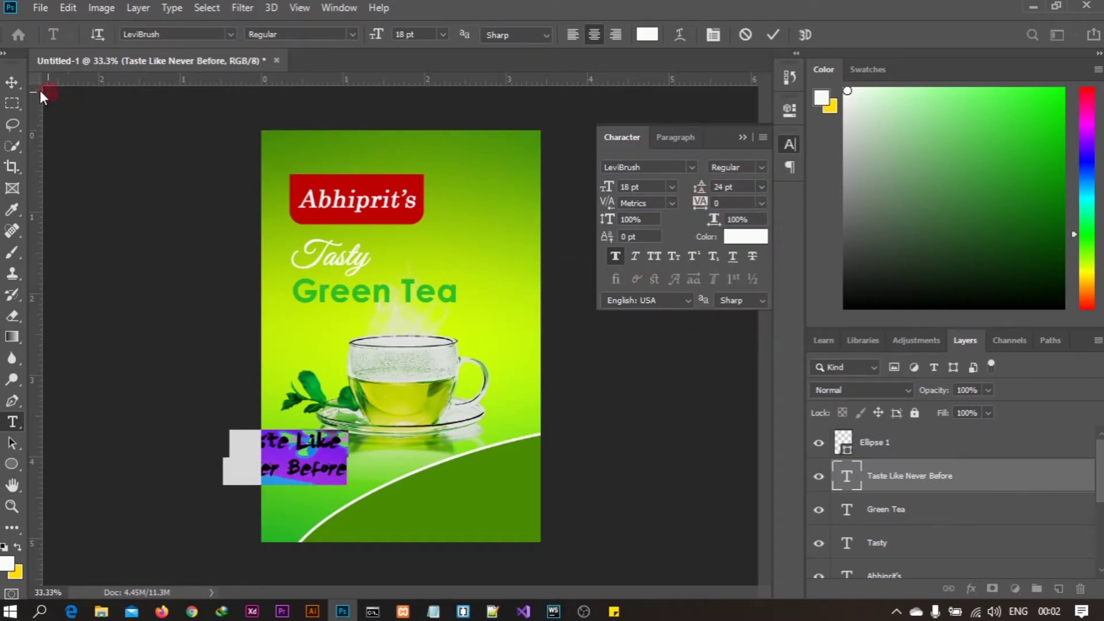
Move the "Taste Like Never Before" text onto the green curved shape and place its layer above Ellipse 1.
{"action": "left_click", "coordinate": [11, 82]}
{"action": "left_click", "coordinate": [184, 451]}
{"action": "left_click_drag", "start_coordinate": [299, 438], "coordinate": [470, 491]}
{"action": "left_click_drag", "start_coordinate": [912, 496], "coordinate": [861, 435]}
Rotate the "Taste Like Never Before" text to about -16.3°, scale it to about 86%, and position it inside the green curve.
{"action": "left_click_drag", "start_coordinate": [527, 475], "coordinate": [511, 452]}
{"action": "left_click_drag", "start_coordinate": [470, 485], "coordinate": [475, 475]}
{"action": "left_click_drag", "start_coordinate": [366, 495], "coordinate": [371, 479]}
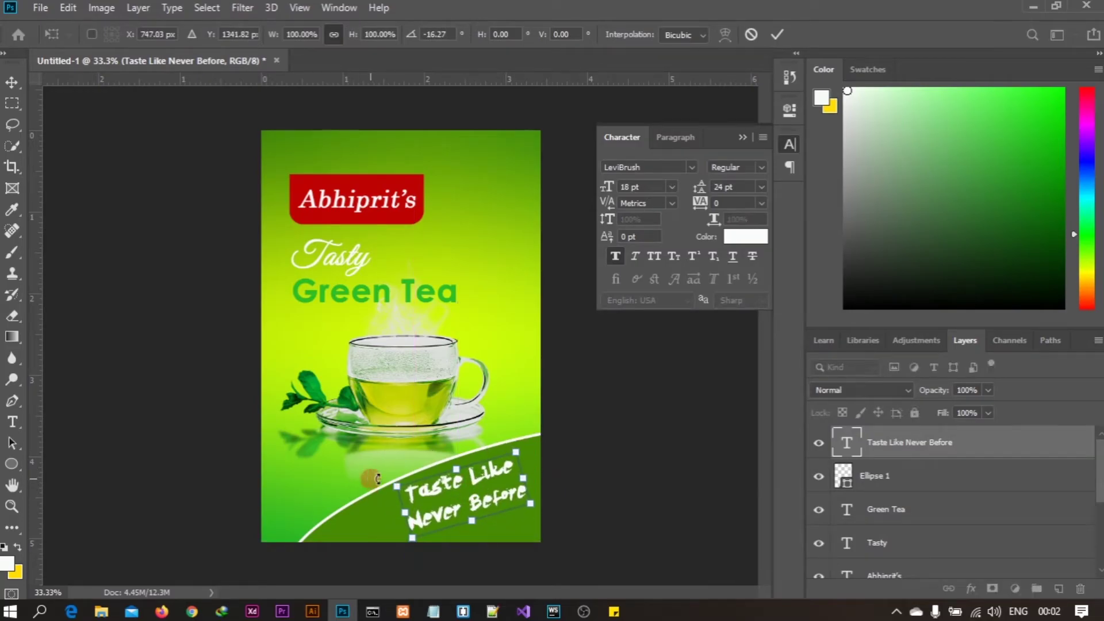
{"action": "left_click_drag", "start_coordinate": [524, 478], "coordinate": [468, 477]}
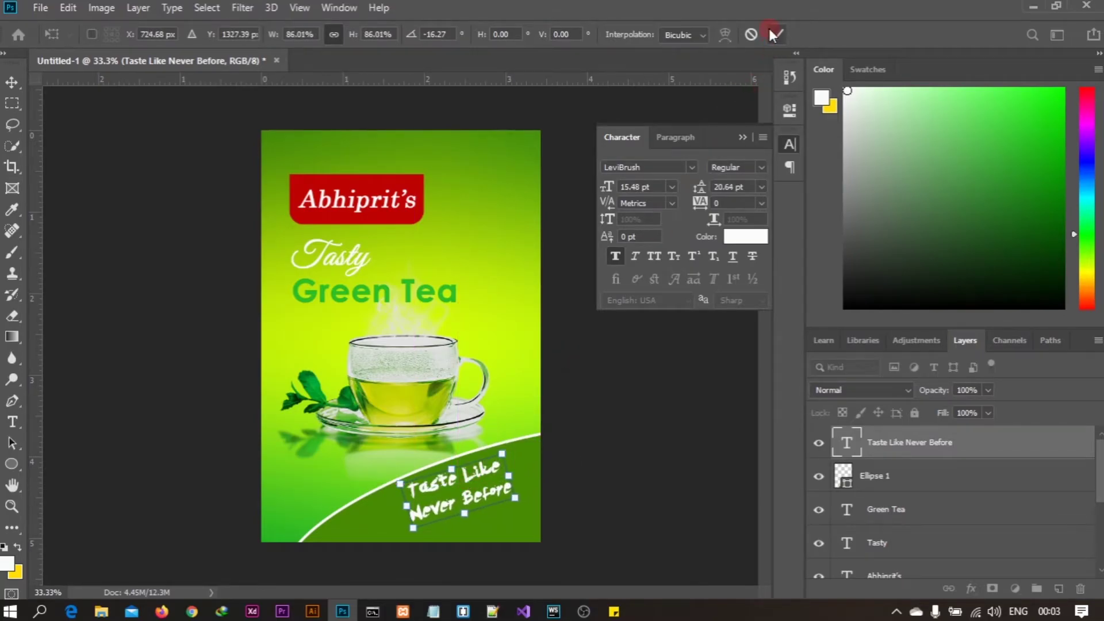
{"action": "left_click", "coordinate": [774, 34]}
{"action": "left_click", "coordinate": [742, 137]}
Place the Veg Icon image from the 09 Product Packaging Design folder as a small badge in the package's lower-left area.
{"action": "left_click", "coordinate": [101, 612]}
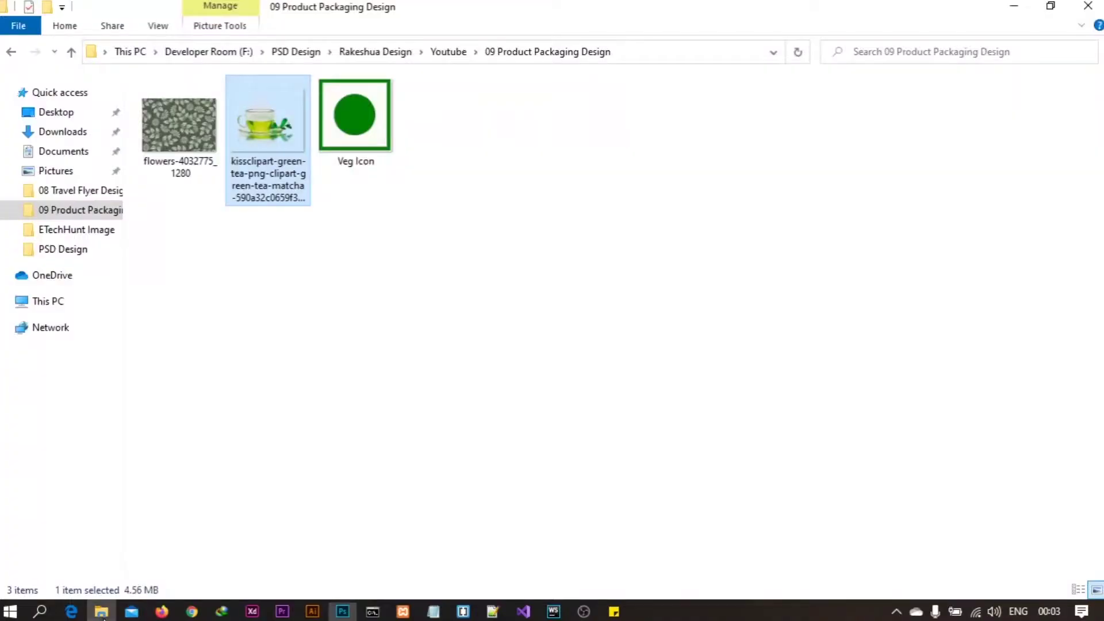
{"action": "left_click_drag", "start_coordinate": [342, 103], "coordinate": [302, 480]}
{"action": "left_click_drag", "start_coordinate": [402, 201], "coordinate": [304, 488]}
{"action": "left_click", "coordinate": [618, 33]}
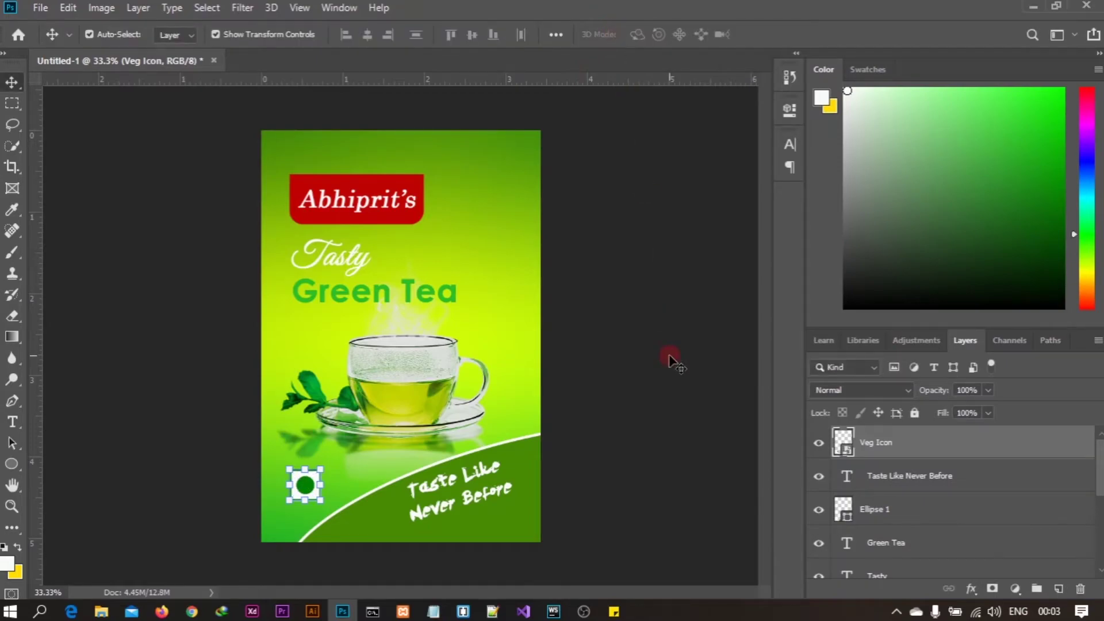
Configure the Ellipse tool to draw shapes with a dark green fill and a white stroke.
{"action": "left_click", "coordinate": [12, 464]}
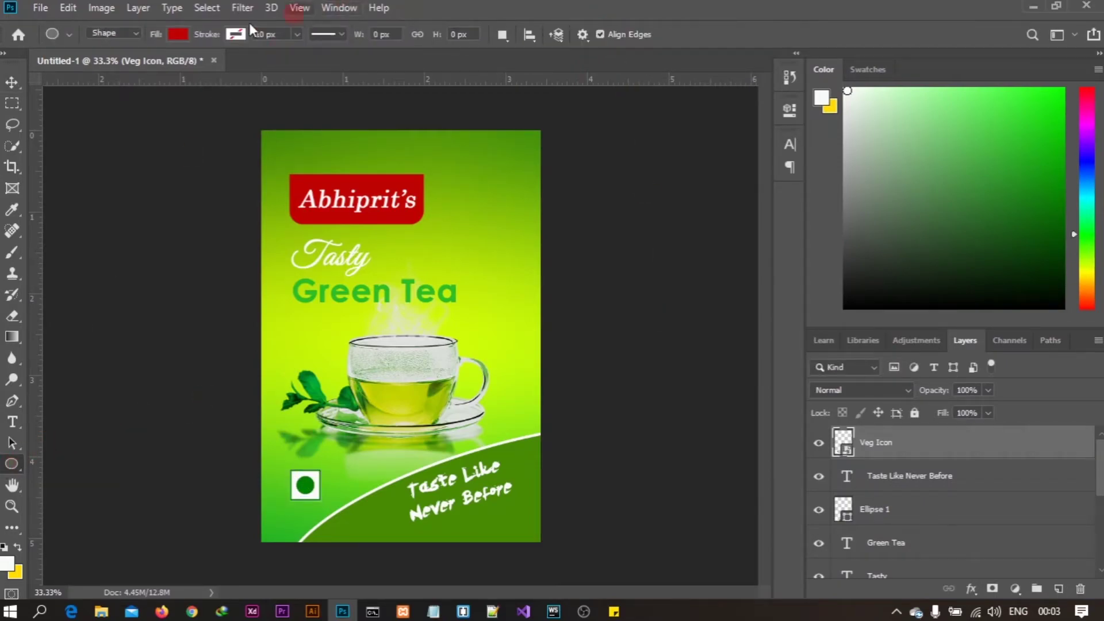
{"action": "left_click", "coordinate": [181, 33]}
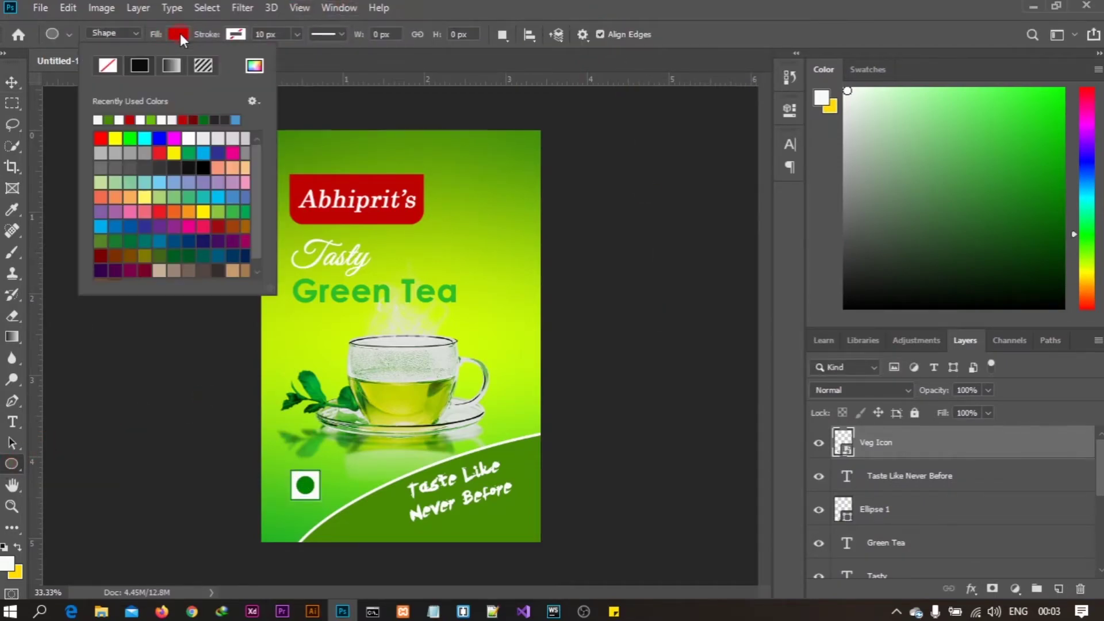
{"action": "left_click", "coordinate": [98, 120]}
{"action": "left_click", "coordinate": [238, 33]}
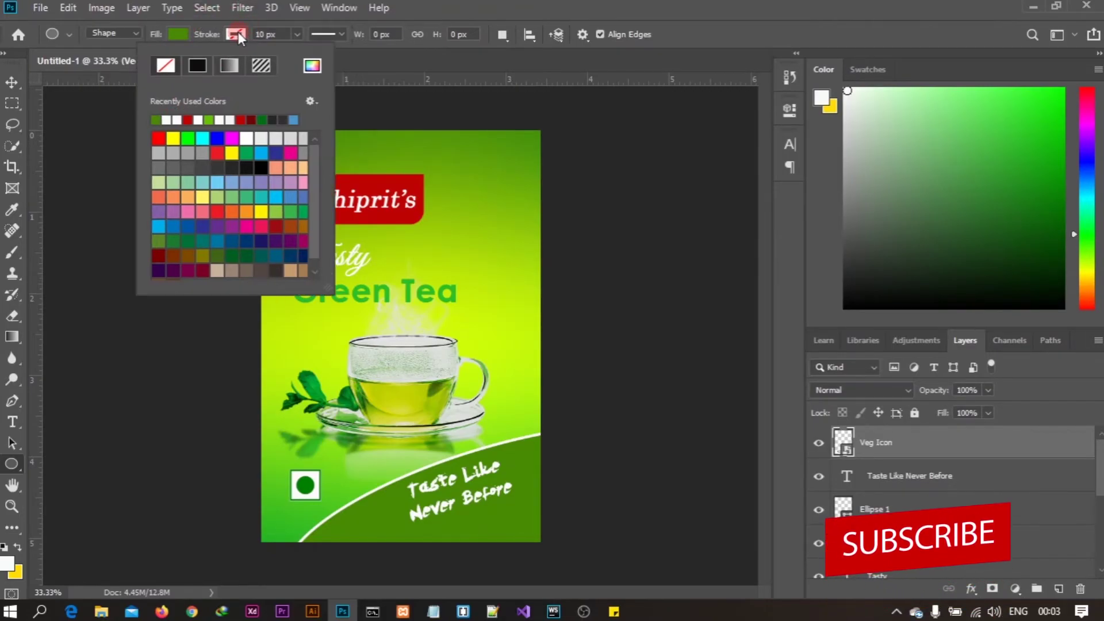
{"action": "left_click", "coordinate": [171, 120]}
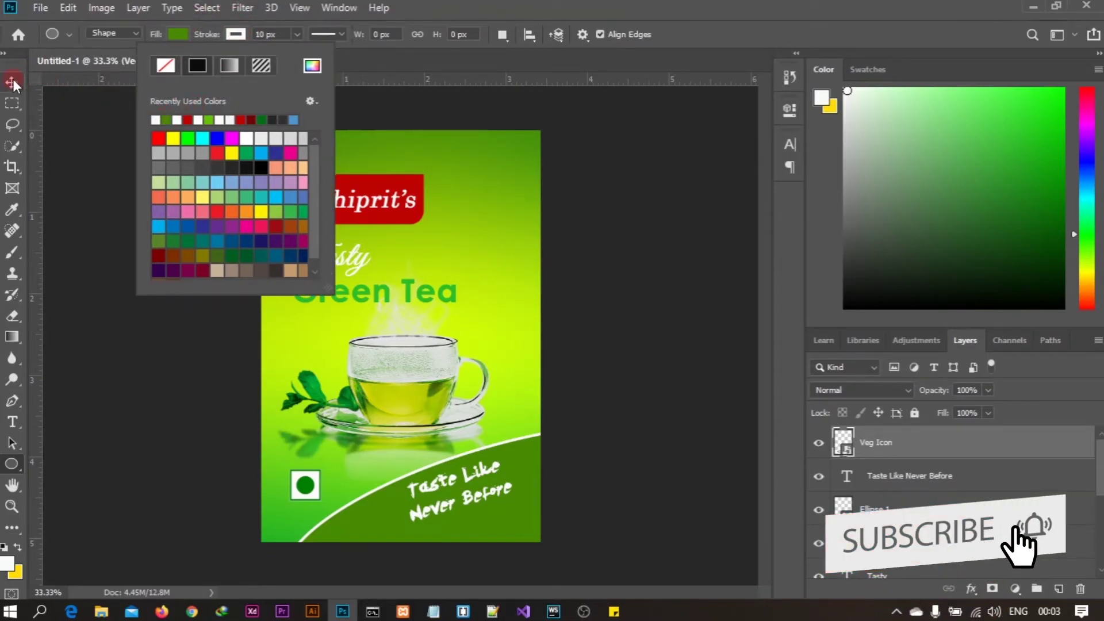
{"action": "left_click", "coordinate": [16, 464]}
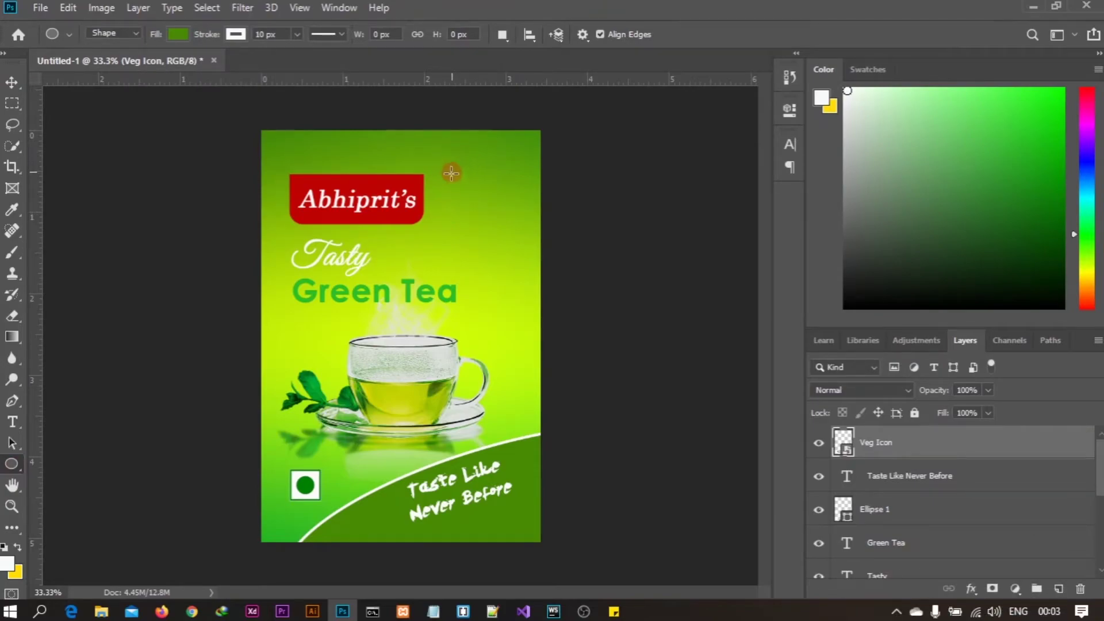
Draw a circle about 243 px across and position it to the right of the red brand label and "Tasty" text.
{"action": "left_click_drag", "start_coordinate": [444, 213], "coordinate": [555, 280]}
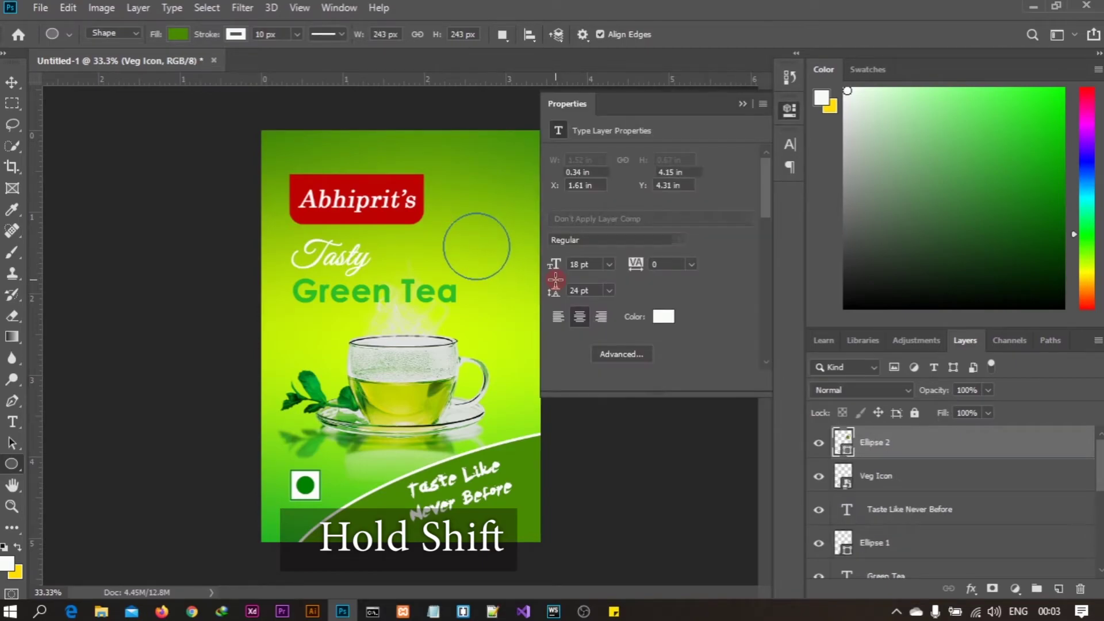
{"action": "left_click", "coordinate": [743, 102]}
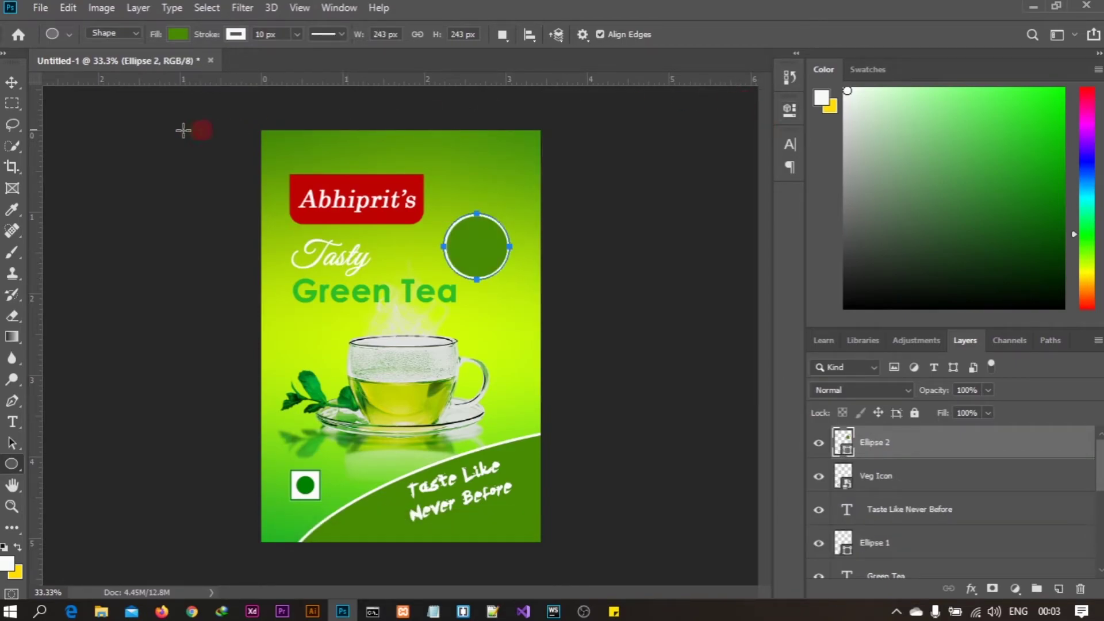
{"action": "left_click", "coordinate": [11, 82]}
{"action": "left_click_drag", "start_coordinate": [474, 246], "coordinate": [481, 234]}
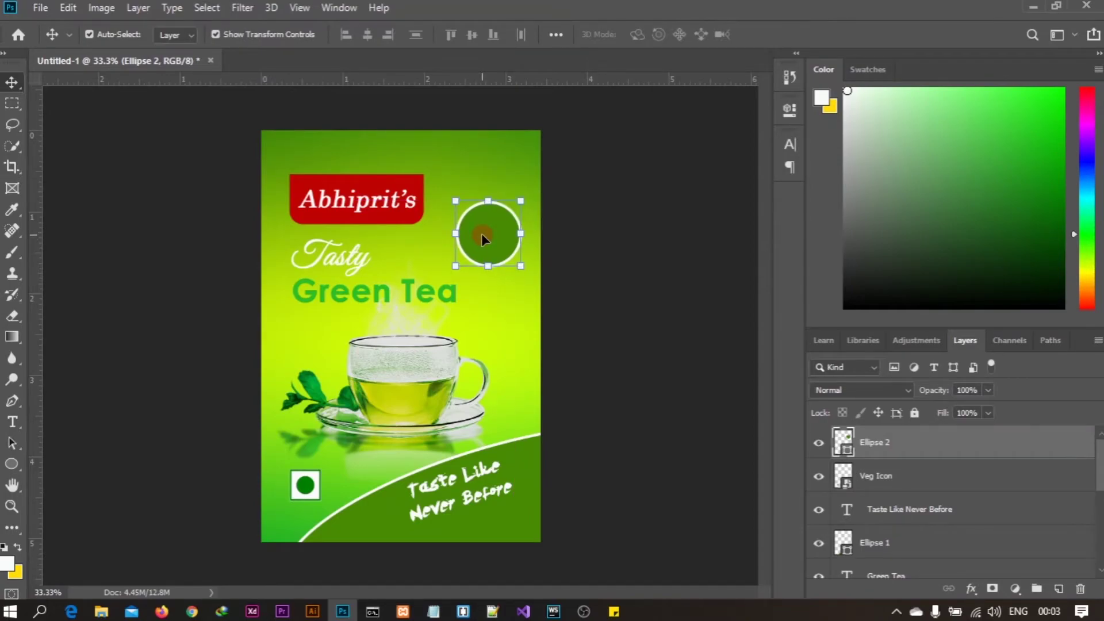
Add the white text "100% Natural" on two lines over the tea cup.
{"action": "left_click", "coordinate": [12, 421]}
{"action": "left_click", "coordinate": [462, 349]}
{"action": "key", "text": "BackSpace"}
{"action": "type", "text": "100%"}
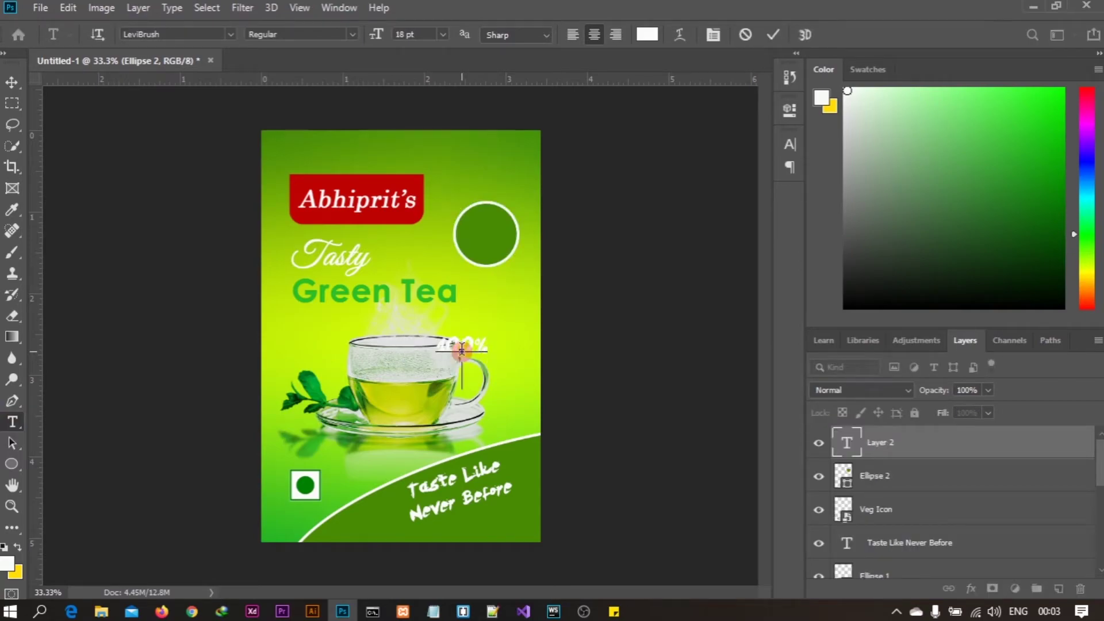
{"action": "key", "text": "Return"}
{"action": "type", "text": "Natural"}
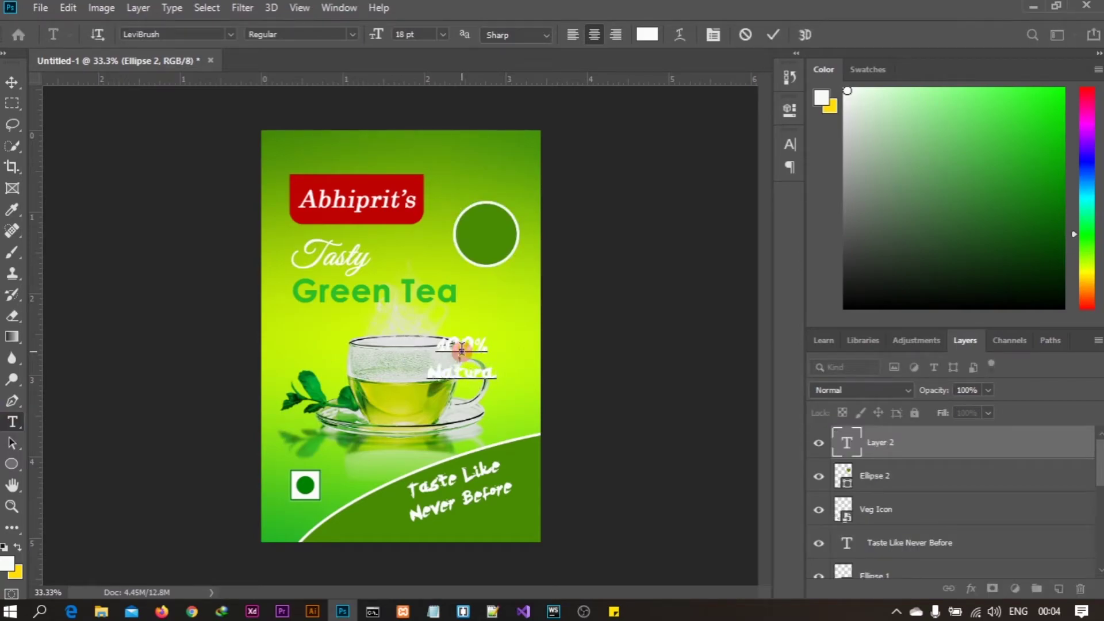
{"action": "left_click", "coordinate": [771, 36]}
Set the "100% Natural" text to the Impact font without faux bold and with 18 pt leading.
{"action": "left_click", "coordinate": [790, 144]}
{"action": "left_click", "coordinate": [689, 163]}
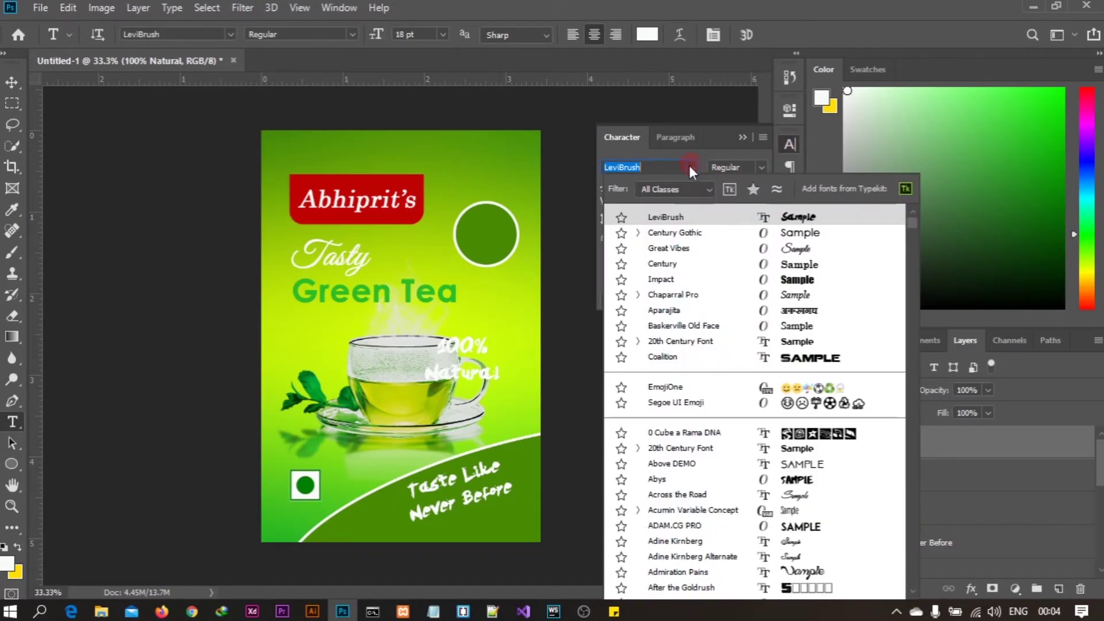
{"action": "left_click", "coordinate": [665, 279]}
{"action": "left_click", "coordinate": [619, 257]}
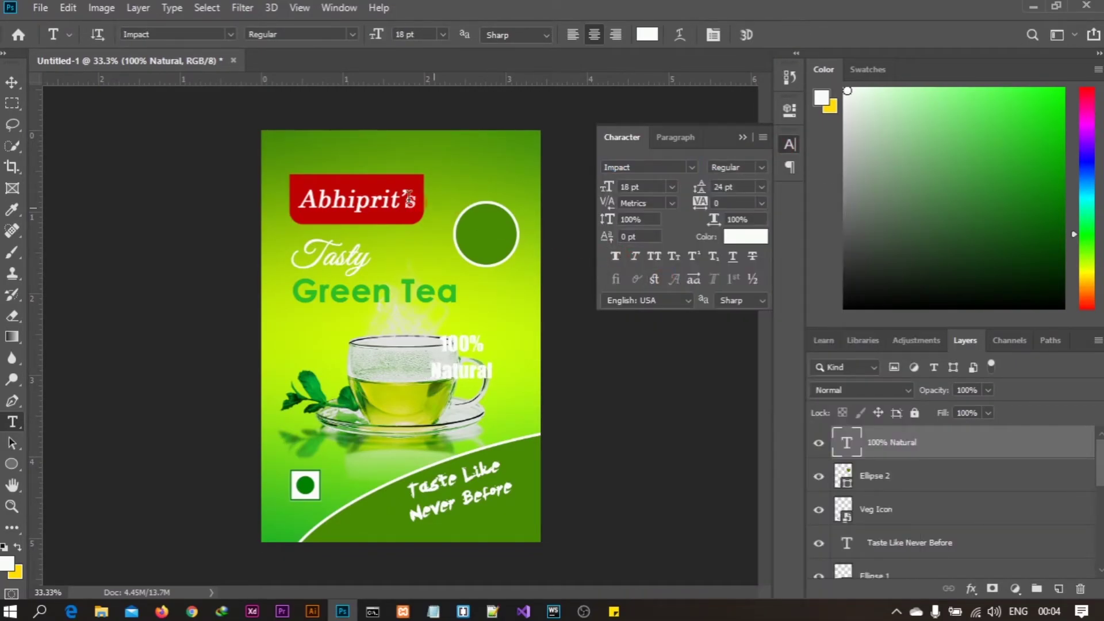
{"action": "left_click", "coordinate": [12, 82]}
{"action": "left_click", "coordinate": [761, 186]}
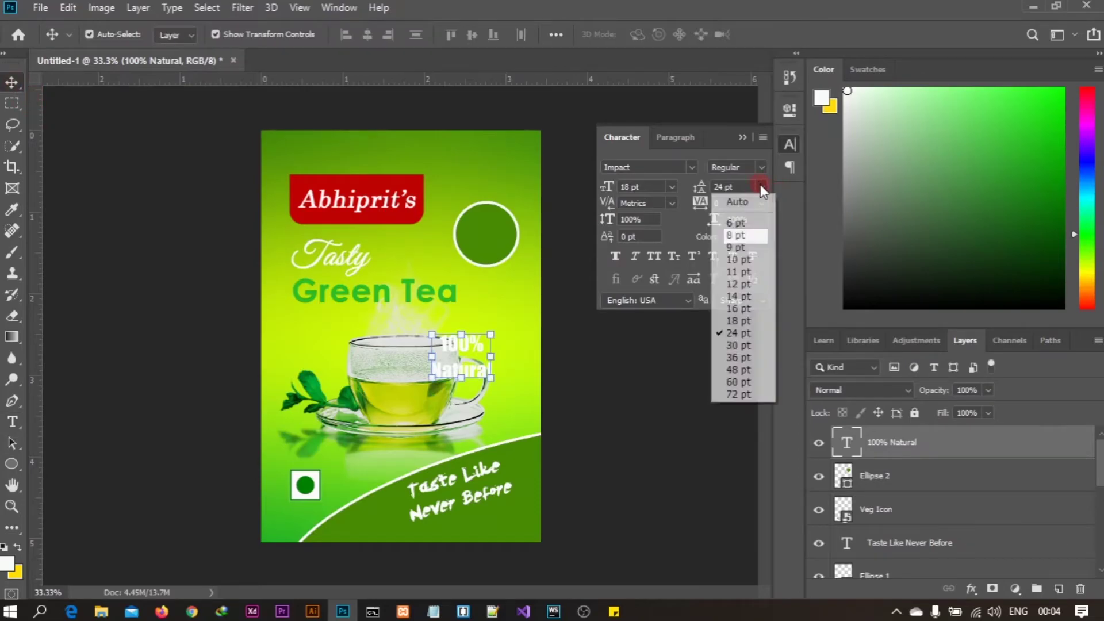
{"action": "left_click", "coordinate": [739, 321]}
Scale the "100% Natural" text to about 76% and center it inside the green circle.
{"action": "left_click_drag", "start_coordinate": [466, 343], "coordinate": [480, 236]}
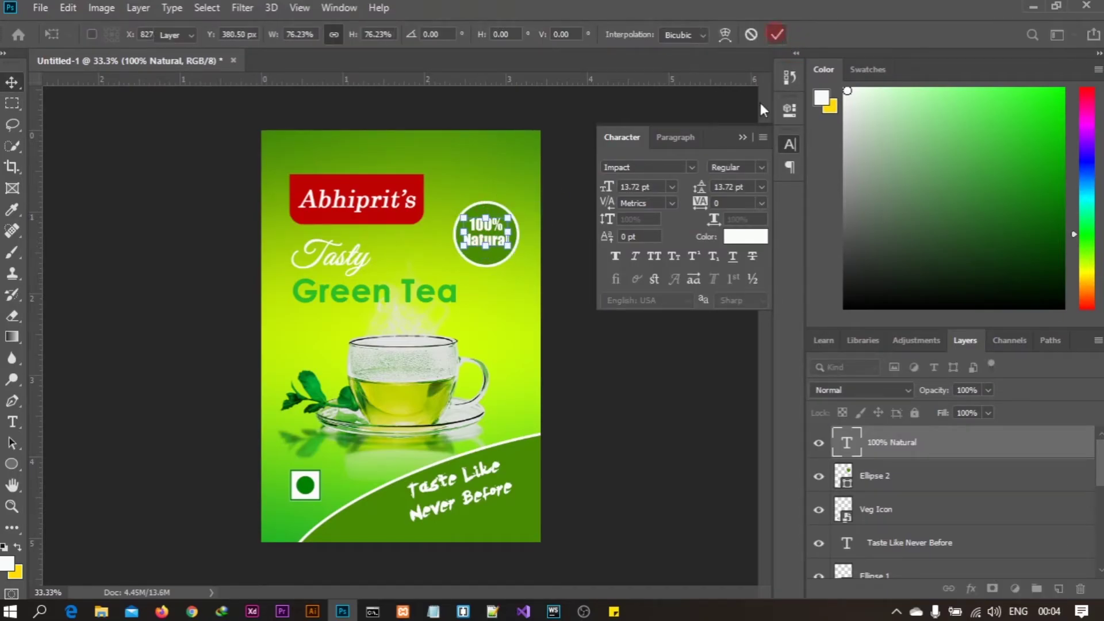
{"action": "key", "text": "Return"}
{"action": "left_click", "coordinate": [742, 137]}
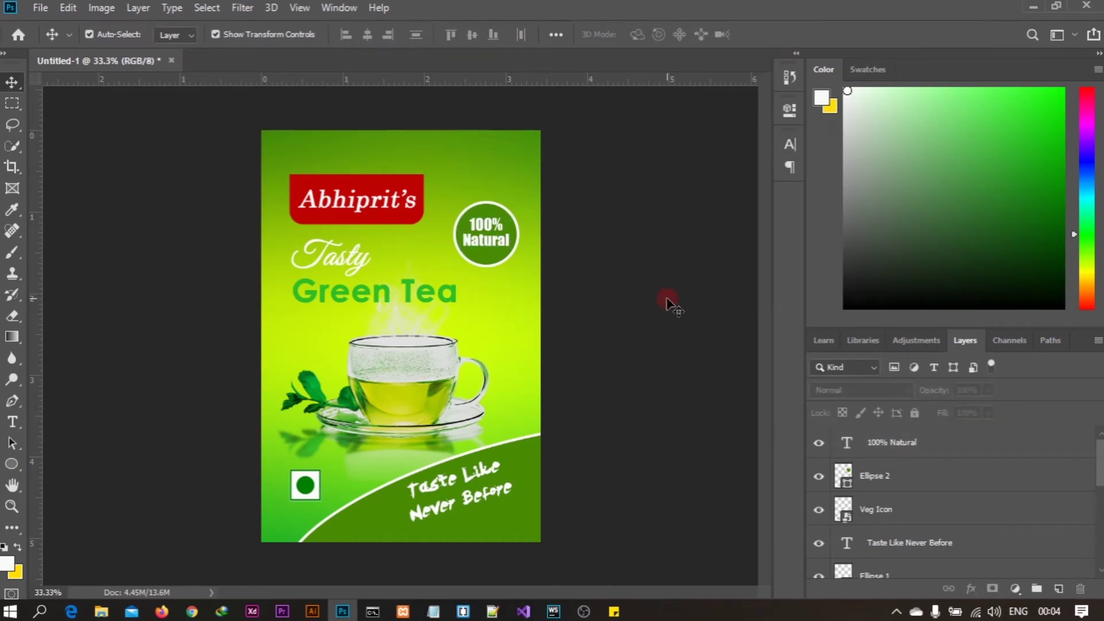
Place the flowers-4032775_1280 image from the 09 Product Packaging Design folder directly above the gradient background layer.
{"action": "left_click", "coordinate": [523, 375]}
{"action": "left_click", "coordinate": [101, 611]}
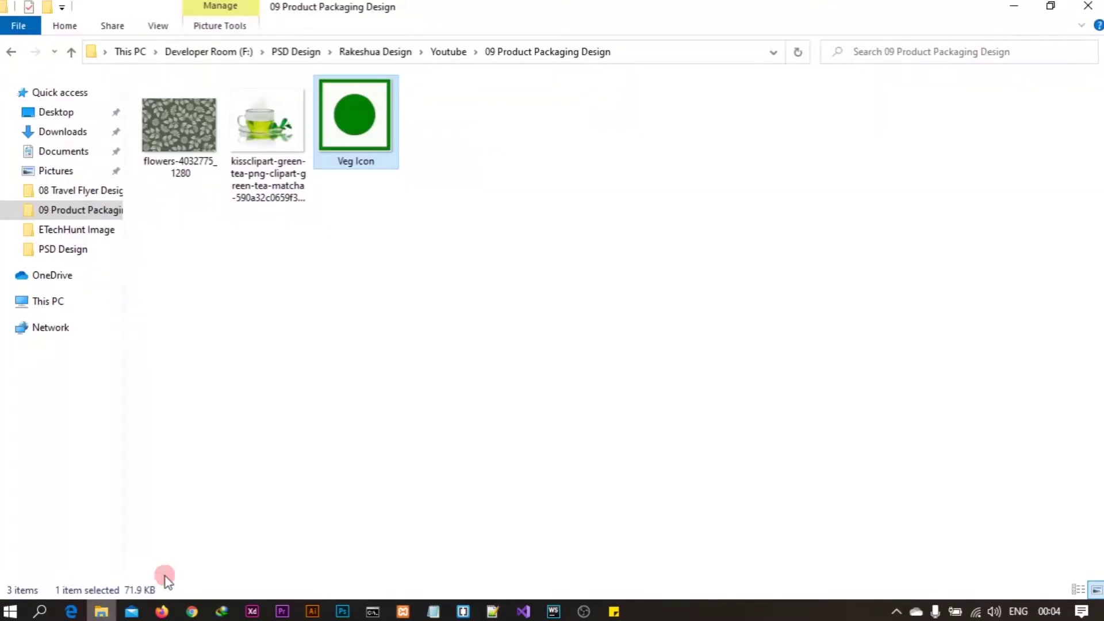
{"action": "left_click", "coordinate": [192, 119]}
{"action": "left_click_drag", "start_coordinate": [192, 115], "coordinate": [395, 398]}
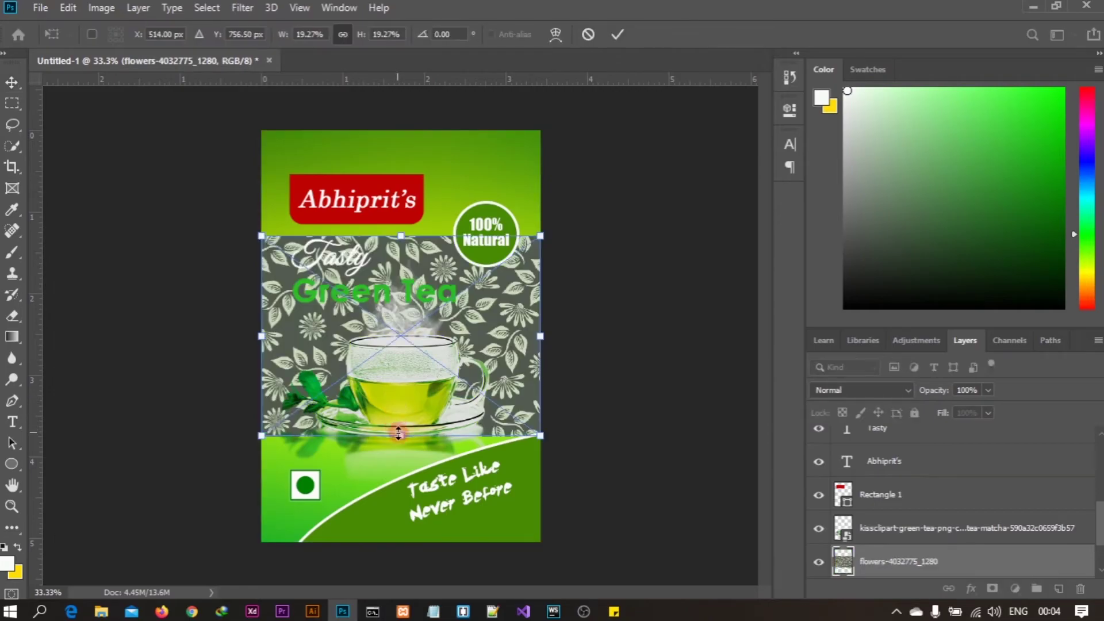
Stretch the flowers image to about 31% width and 39.6% height so it covers the whole package front.
{"action": "left_click_drag", "start_coordinate": [401, 435], "coordinate": [405, 511]}
{"action": "left_click_drag", "start_coordinate": [401, 236], "coordinate": [411, 128]}
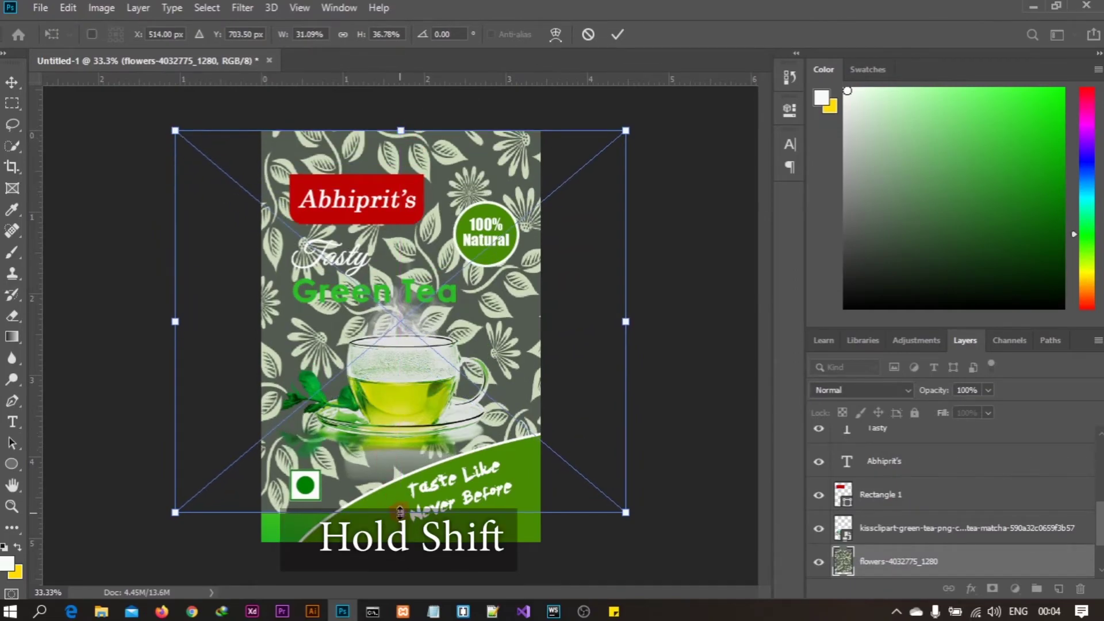
{"action": "left_click_drag", "start_coordinate": [400, 511], "coordinate": [405, 541]}
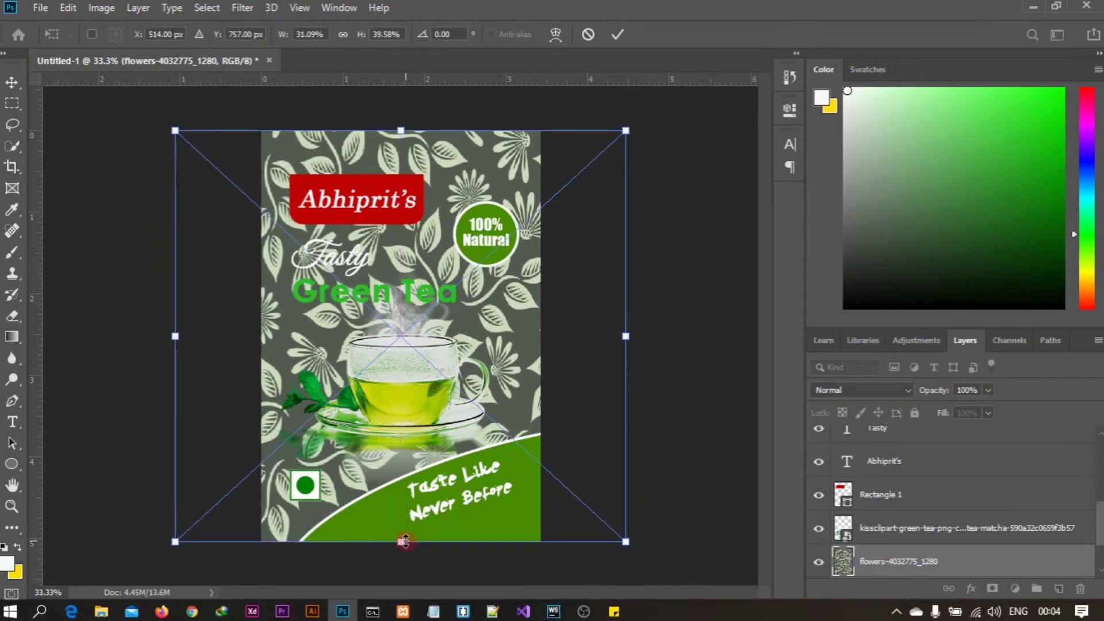
{"action": "left_click", "coordinate": [618, 34]}
Blend the flowers pattern into the background with 30% opacity and 25% fill.
{"action": "left_click_drag", "start_coordinate": [941, 418], "coordinate": [942, 396]}
{"action": "left_click", "coordinate": [966, 391]}
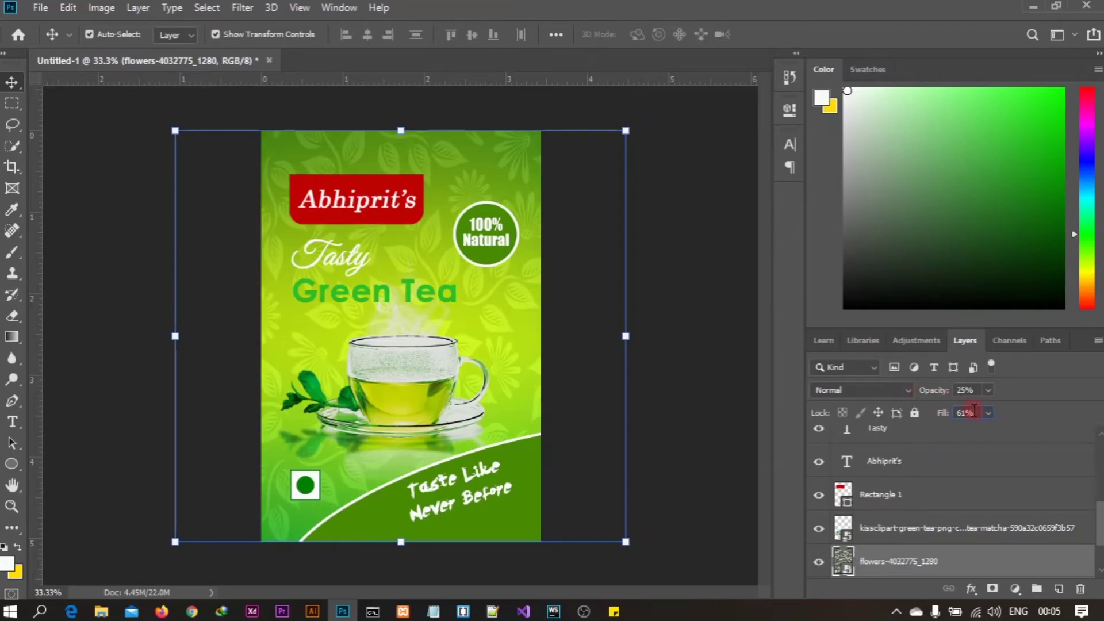
{"action": "type", "text": "25"}
{"action": "key", "text": "Return"}
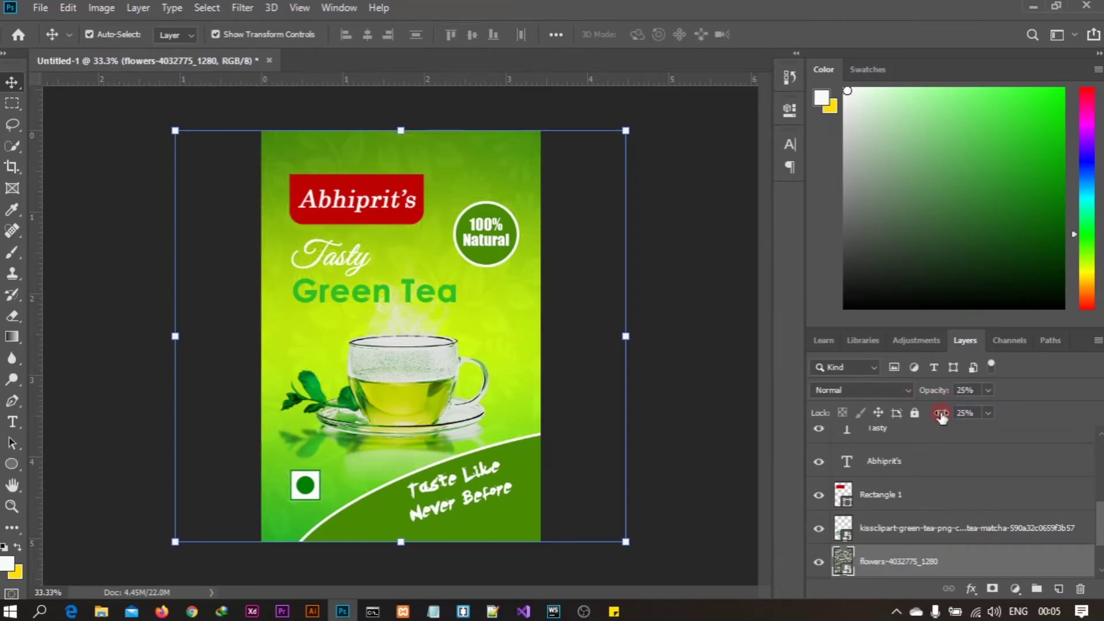
{"action": "type", "text": "30"}
{"action": "key", "text": "Return"}
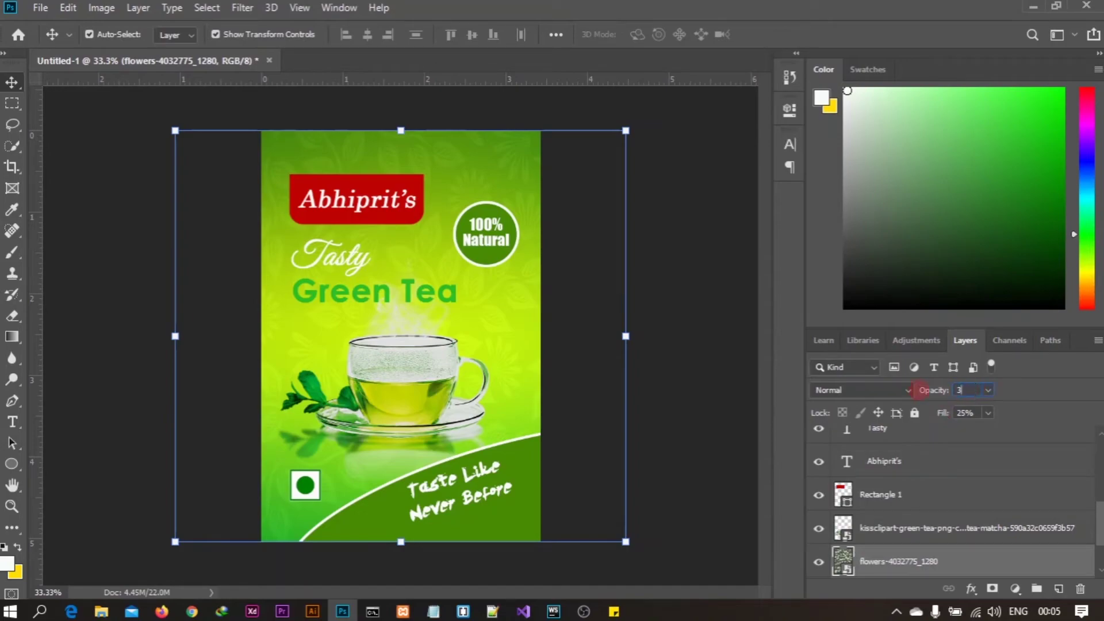
{"action": "left_click", "coordinate": [684, 419]}
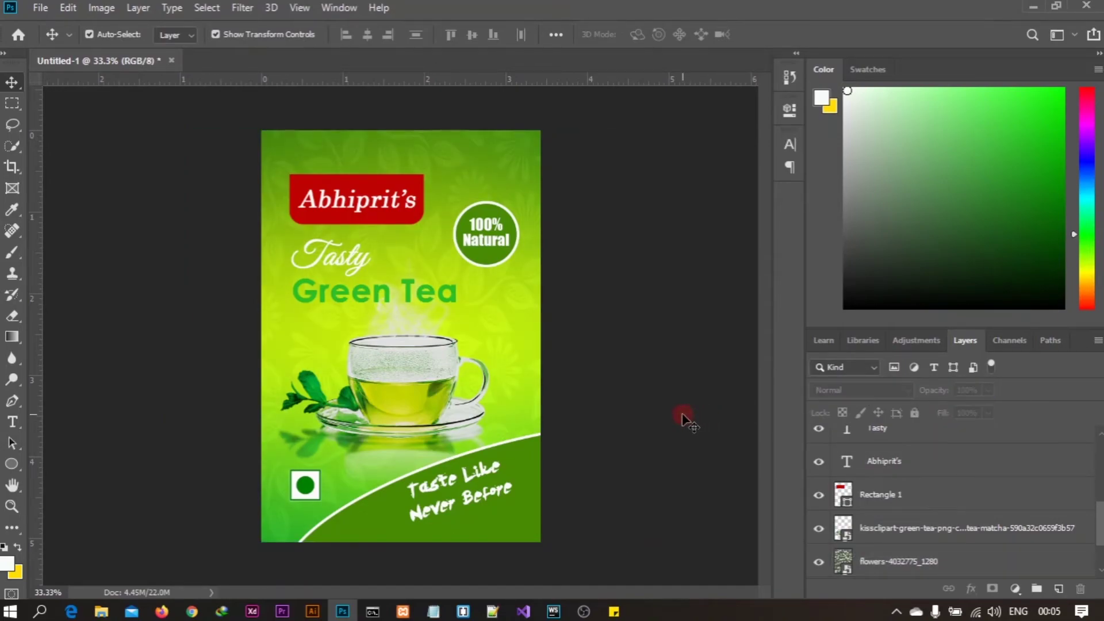
Configure the Gradient tool from the Neutral Density preset, recoloring its first color stop with the dark green sampled from the curved shape.
{"action": "left_click", "coordinate": [12, 337]}
{"action": "left_click", "coordinate": [153, 36]}
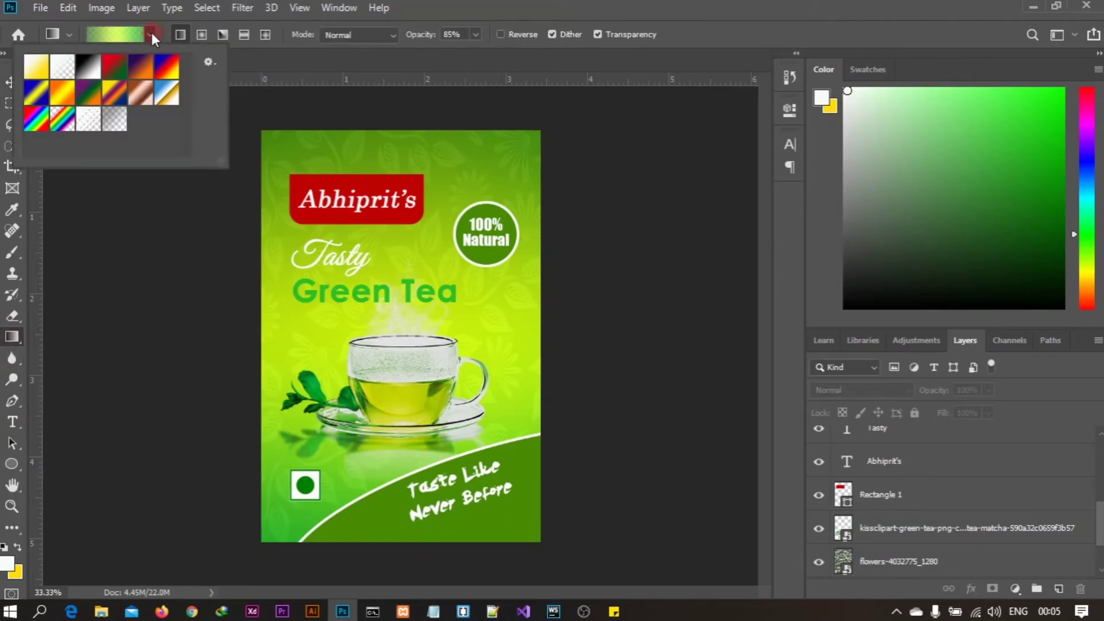
{"action": "double_click", "coordinate": [111, 124]}
{"action": "left_click", "coordinate": [114, 35]}
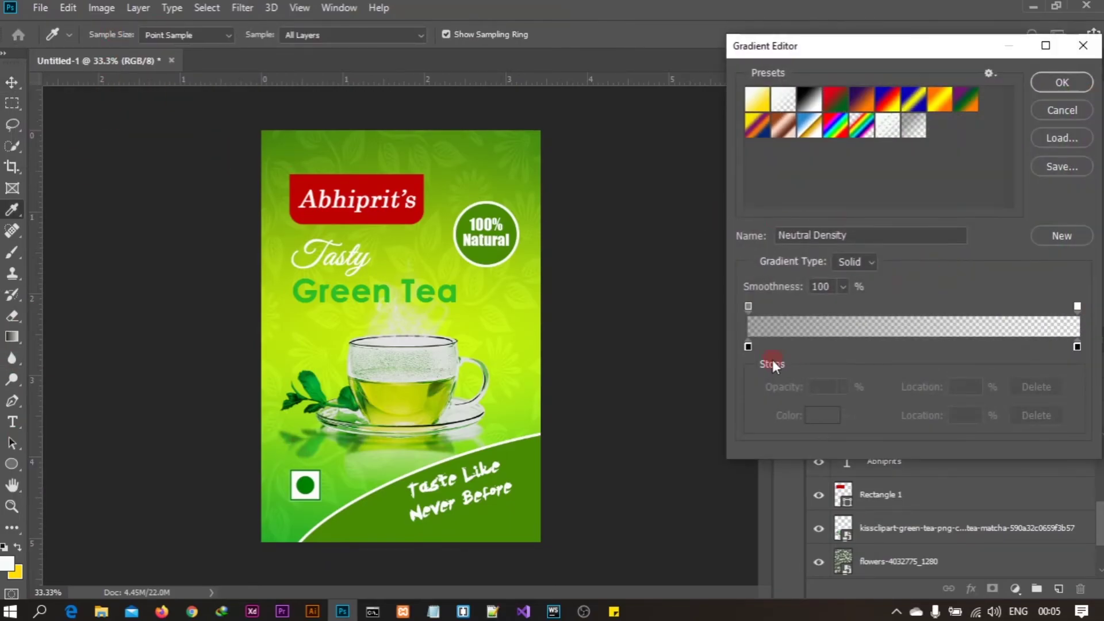
{"action": "left_click", "coordinate": [747, 348]}
{"action": "left_click", "coordinate": [826, 415]}
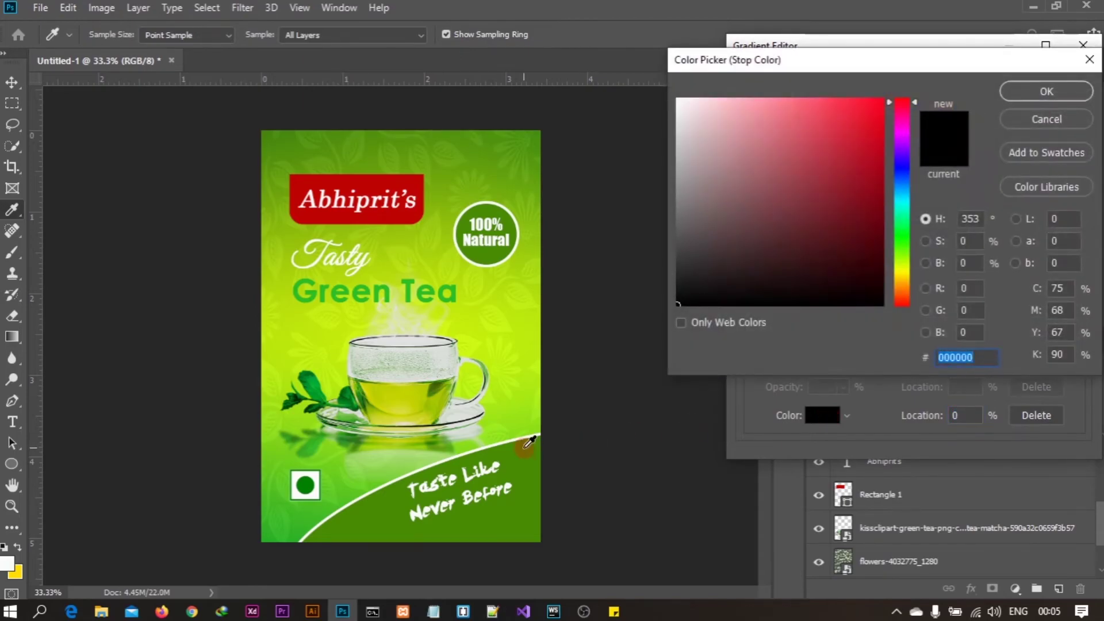
{"action": "left_click", "coordinate": [519, 447]}
{"action": "left_click", "coordinate": [1043, 91]}
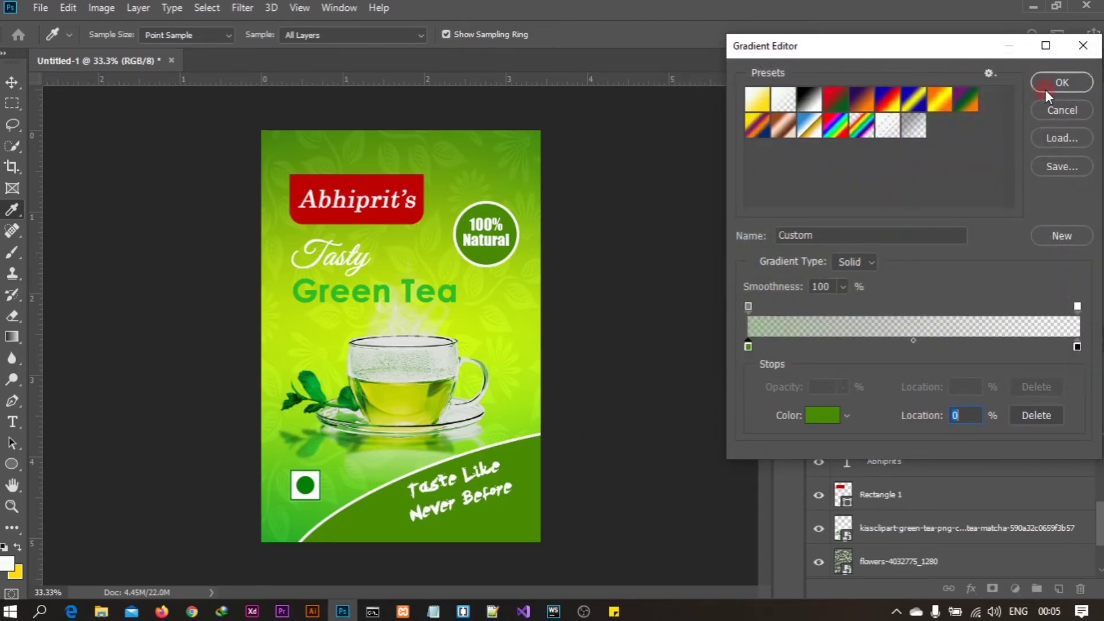
{"action": "left_click", "coordinate": [1061, 82]}
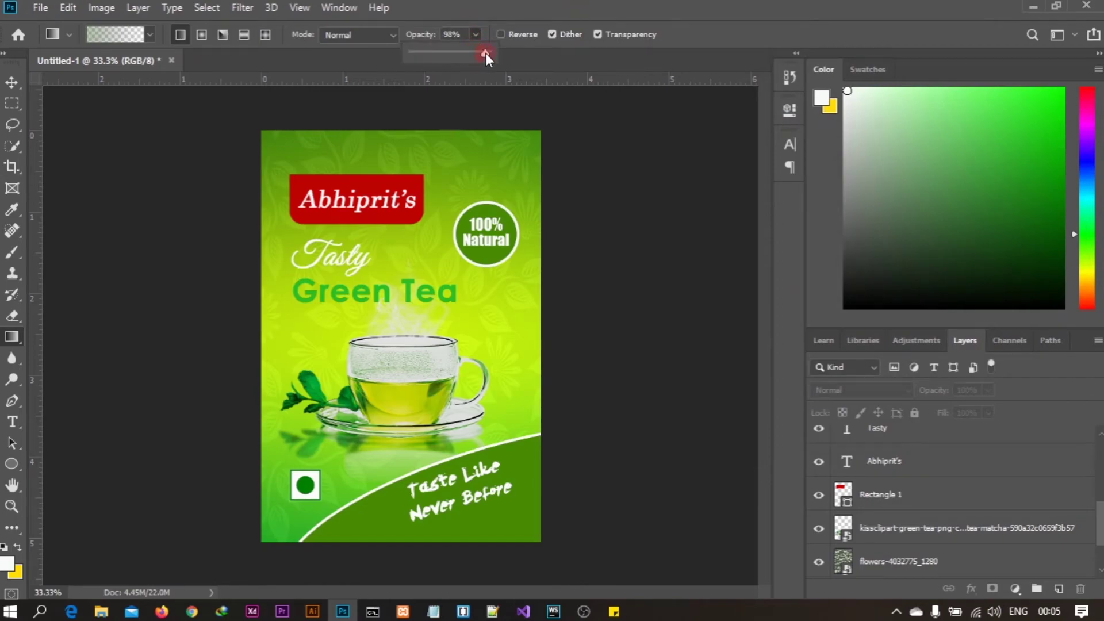
Darken the upper part of Layer 1 with the green gradient at 98% opacity, and undo the last gradient pass.
{"action": "left_click_drag", "start_coordinate": [1100, 534], "coordinate": [1099, 553]}
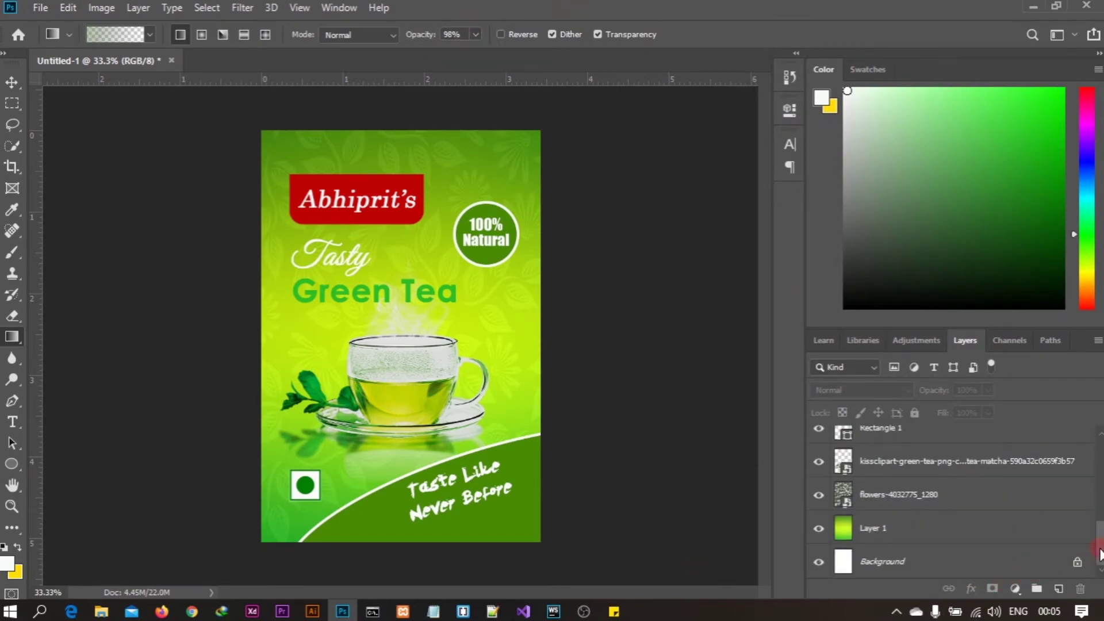
{"action": "left_click", "coordinate": [907, 526]}
{"action": "left_click_drag", "start_coordinate": [409, 247], "coordinate": [408, 283]}
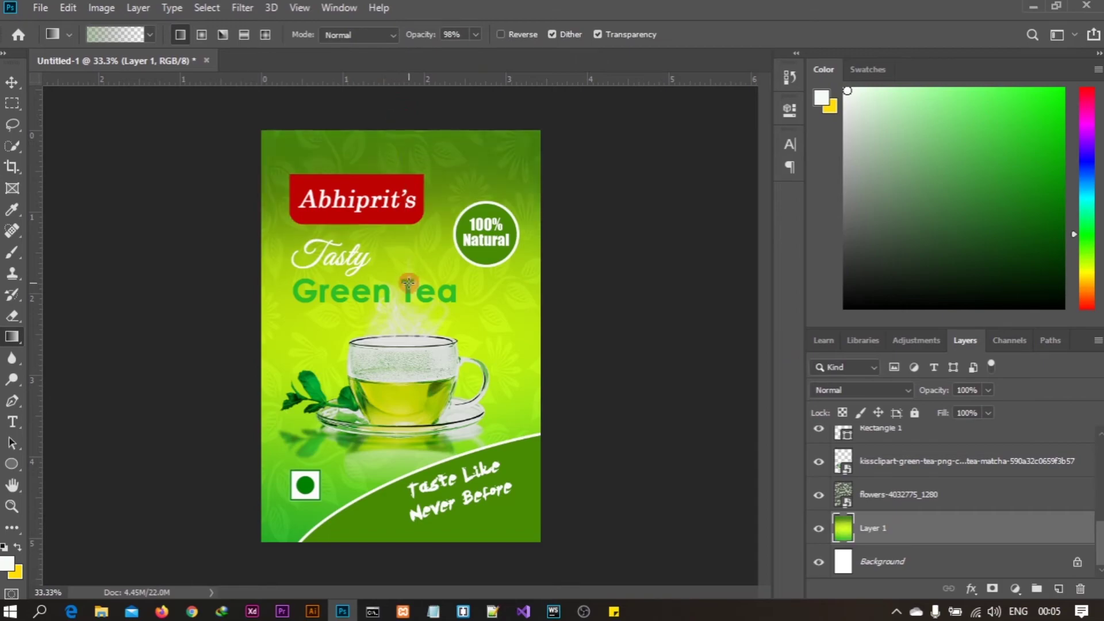
{"action": "left_click_drag", "start_coordinate": [370, 338], "coordinate": [393, 425]}
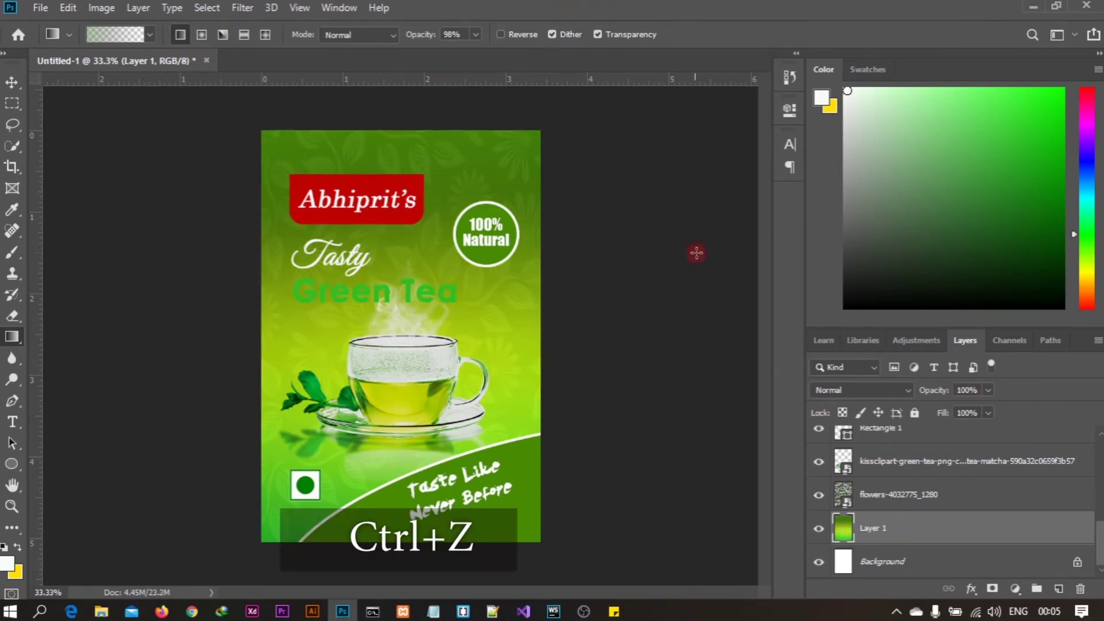
{"action": "key", "text": "ctrl+z"}
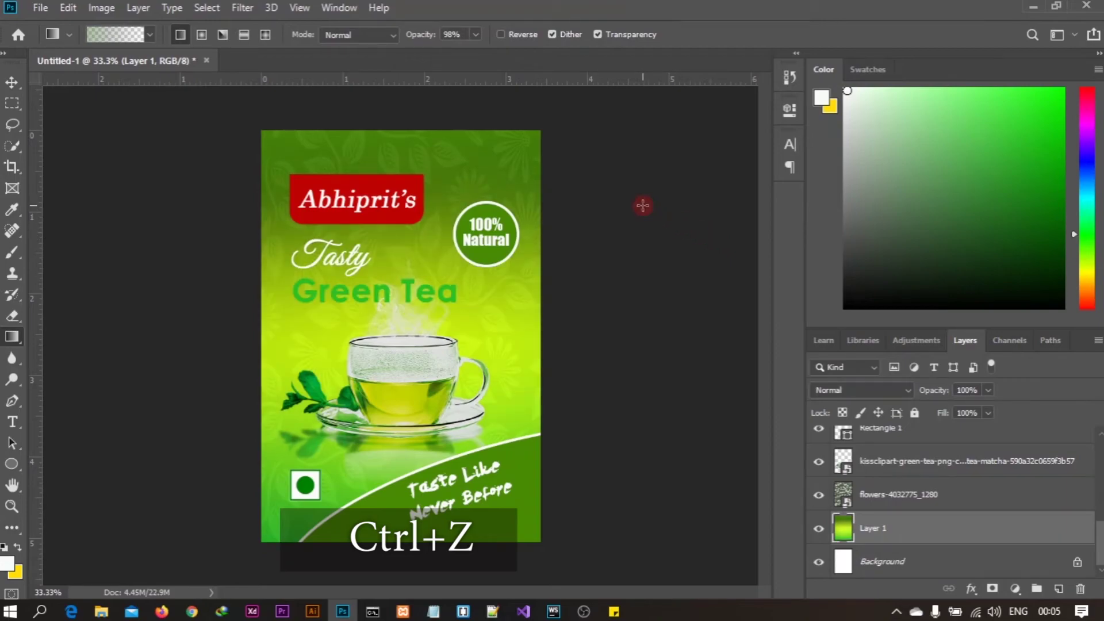
Change the "Green Tea" text color to the darker green #0f960a.
{"action": "left_click", "coordinate": [11, 83]}
{"action": "left_click", "coordinate": [359, 292]}
{"action": "left_click", "coordinate": [789, 144]}
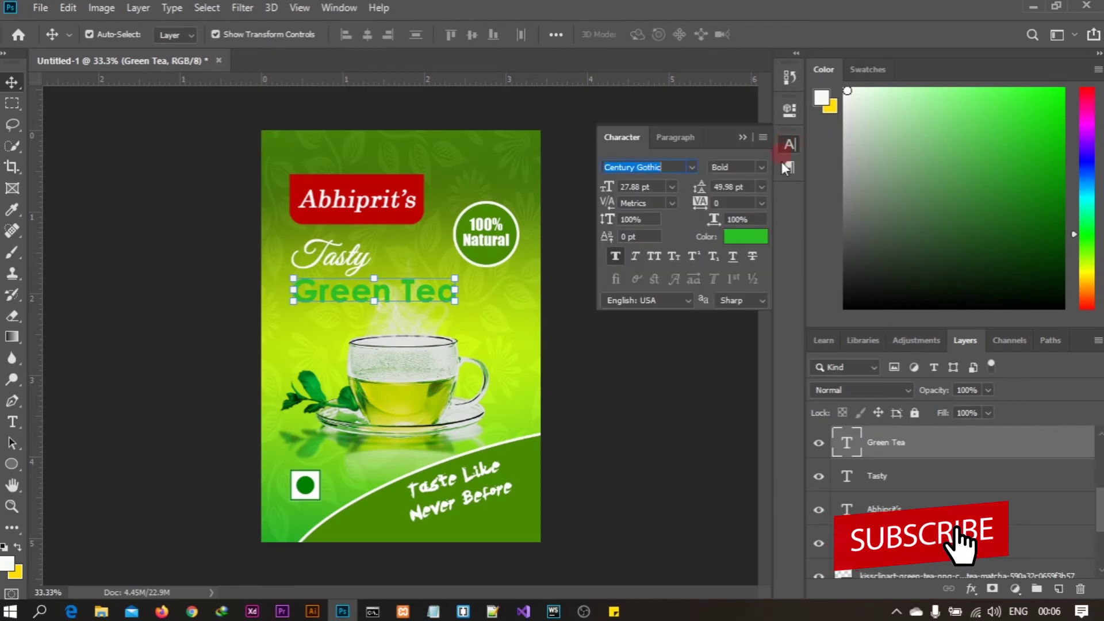
{"action": "left_click", "coordinate": [746, 237]}
{"action": "left_click", "coordinate": [870, 184]}
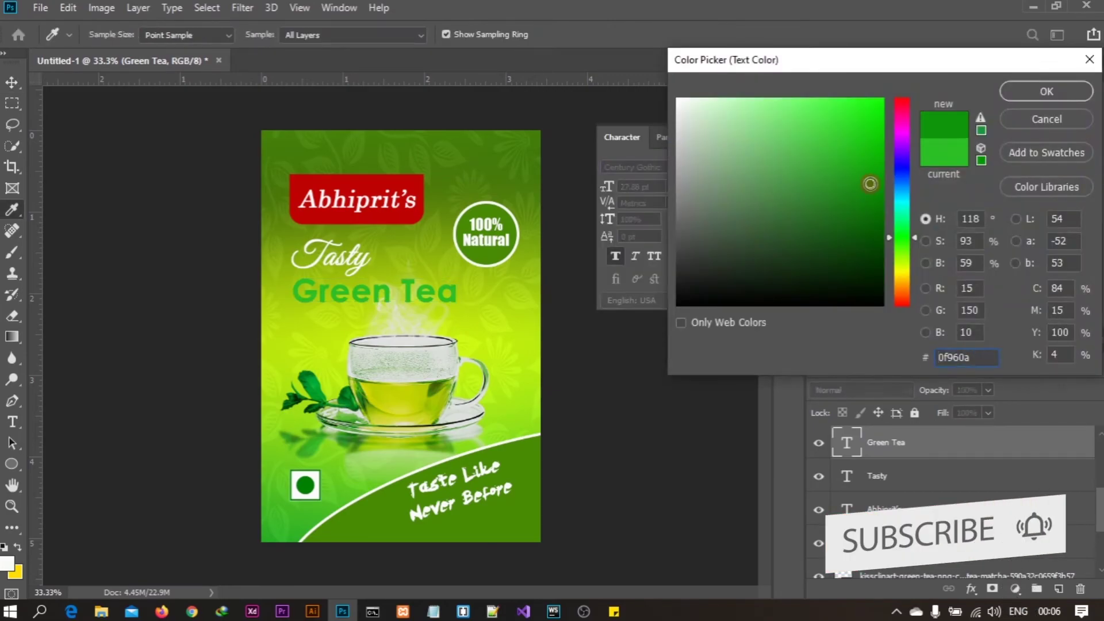
{"action": "left_click", "coordinate": [1013, 89]}
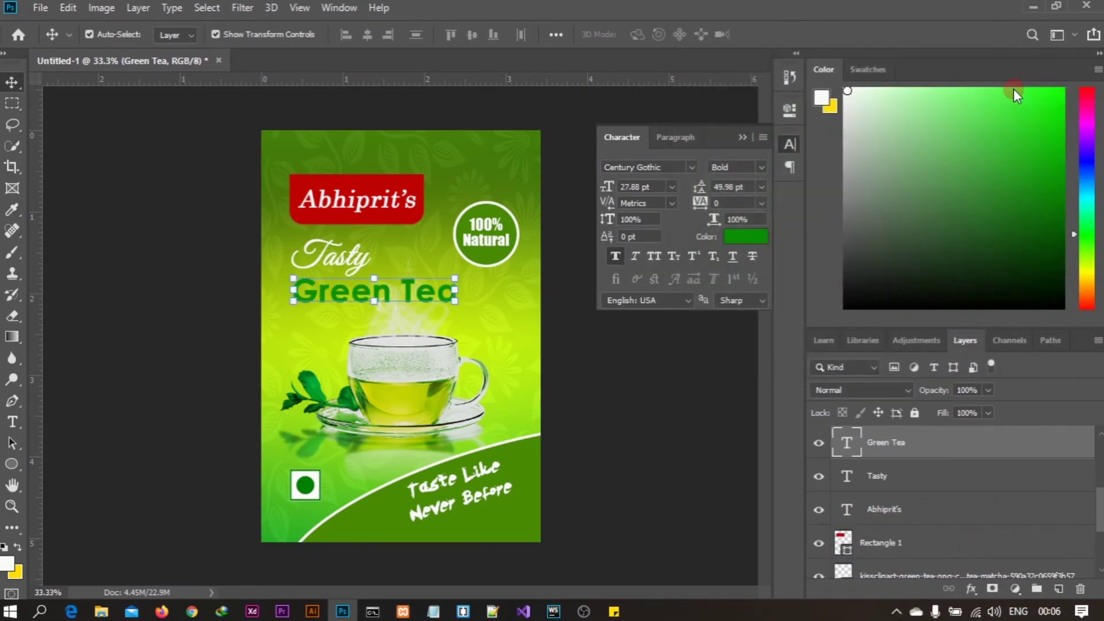
Deselect the "Green Tea" text and save the design as a Photoshop file named "tea packaging" in the 09 Product Packaging Design folder.
{"action": "left_click", "coordinate": [742, 137]}
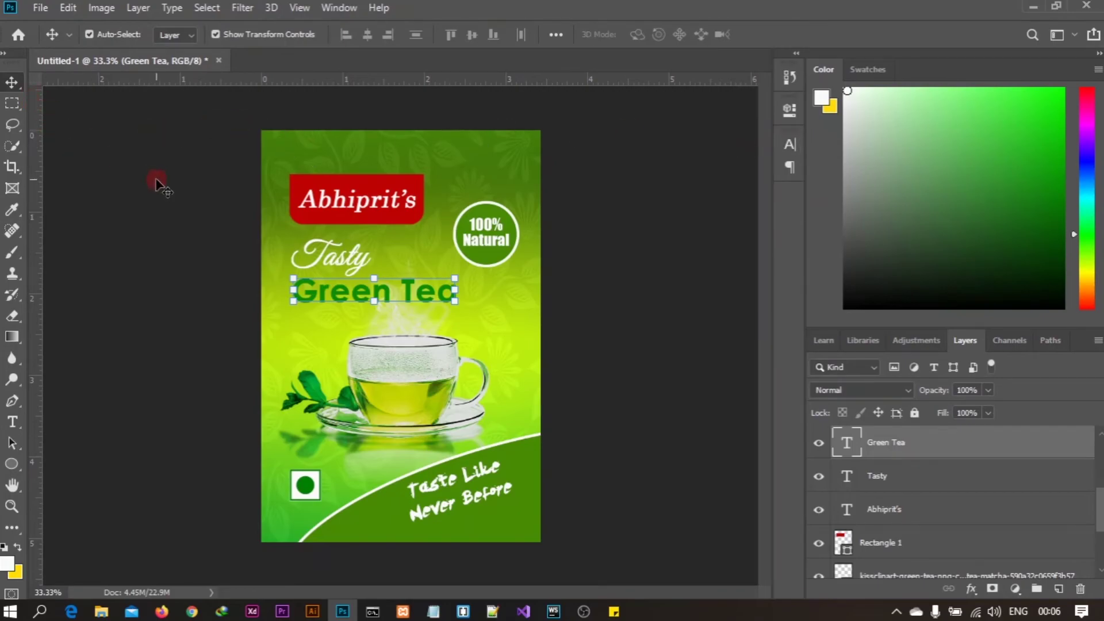
{"action": "left_click", "coordinate": [156, 182]}
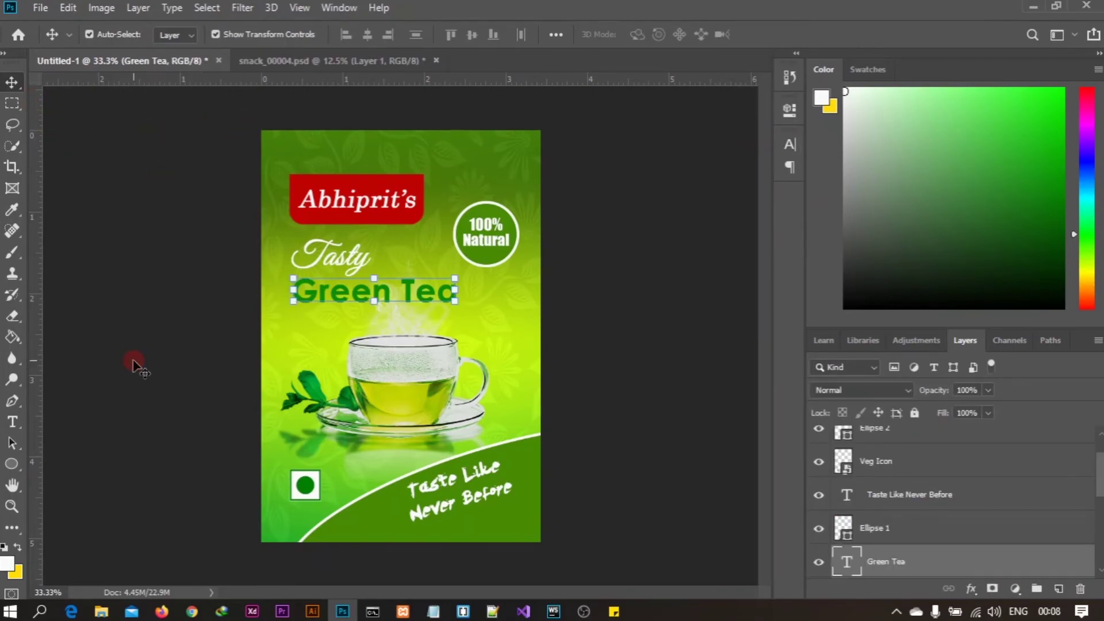
{"action": "left_click", "coordinate": [134, 365]}
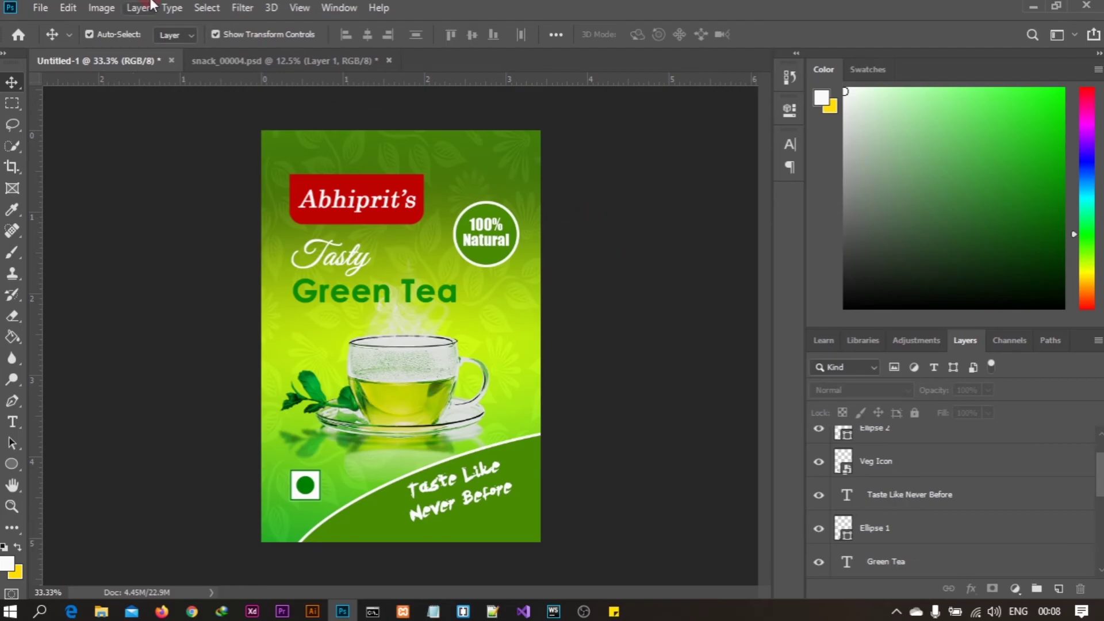
{"action": "left_click", "coordinate": [40, 8]}
{"action": "left_click", "coordinate": [80, 186]}
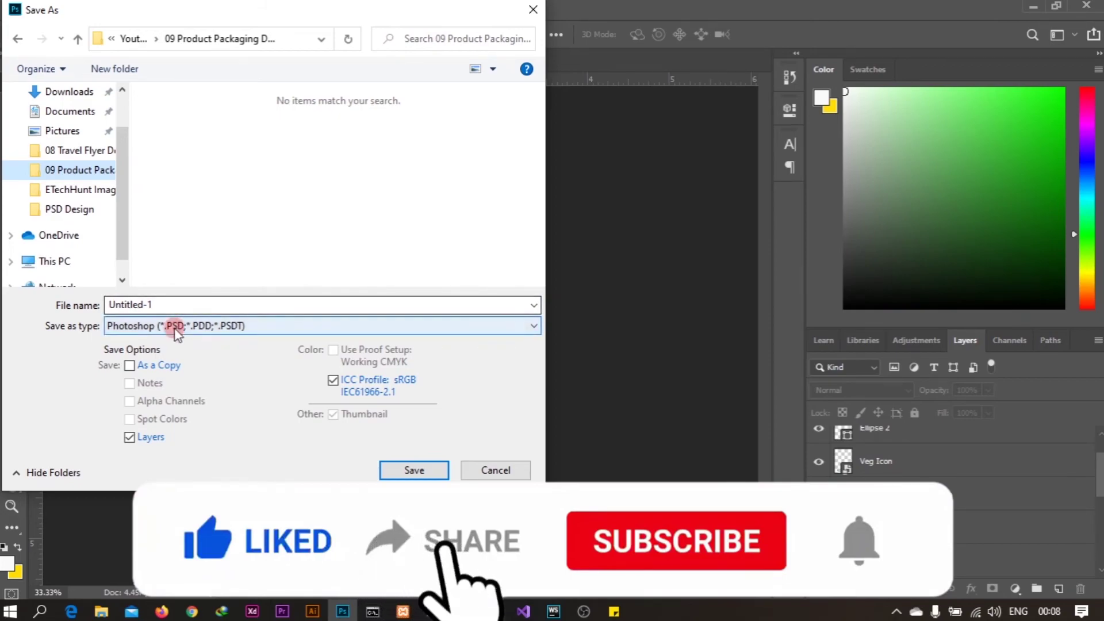
{"action": "left_click", "coordinate": [171, 307]}
{"action": "type", "text": "tea"}
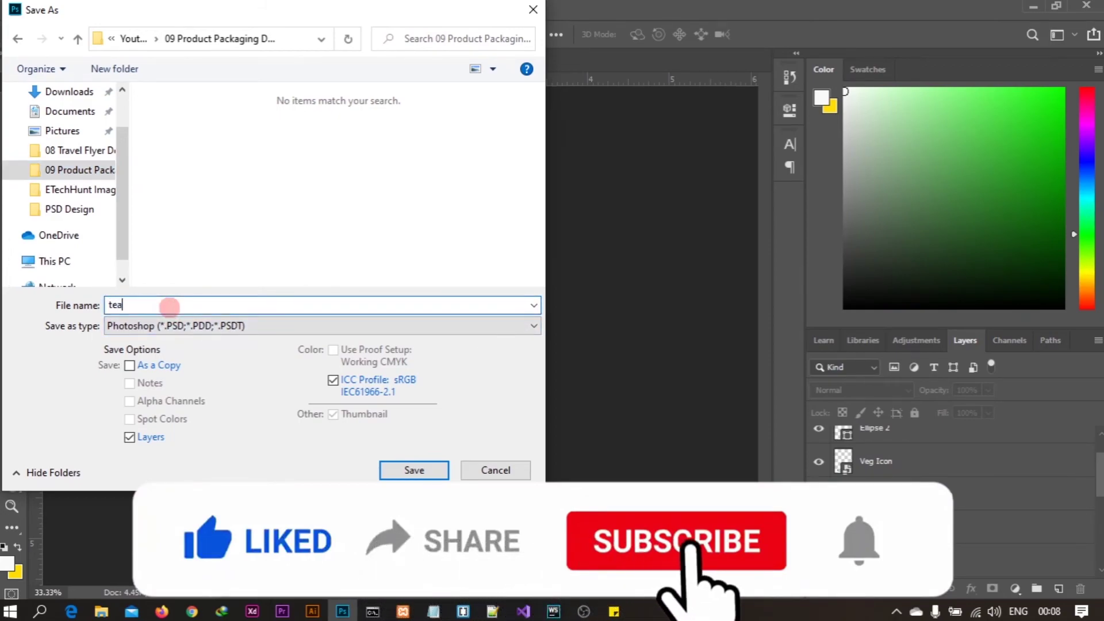
{"action": "type", "text": " packag"}
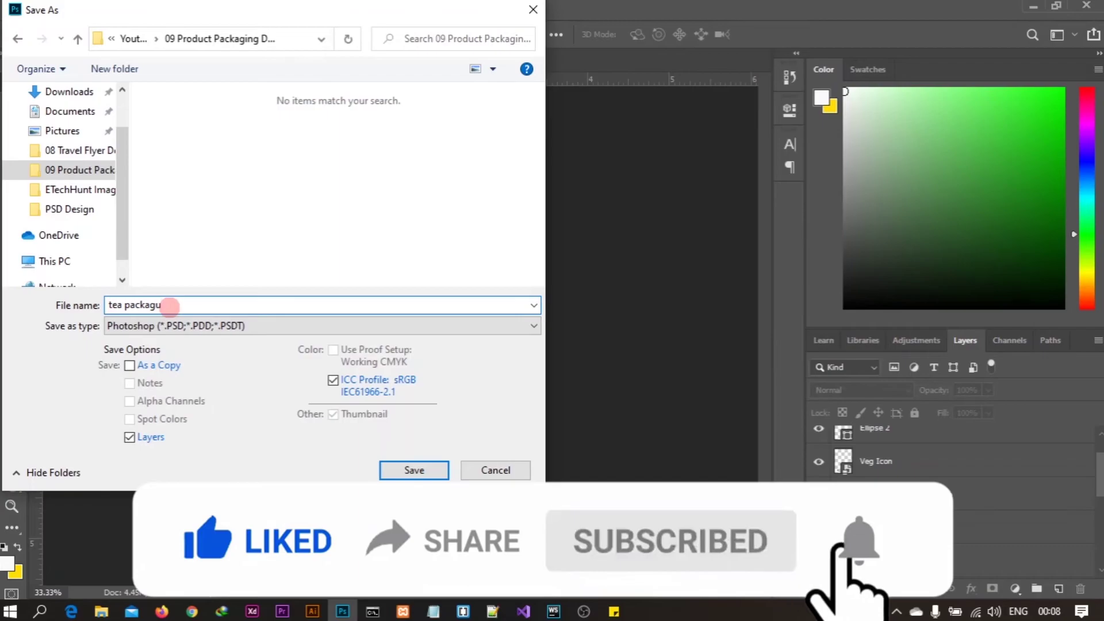
{"action": "type", "text": "ing"}
{"action": "key", "text": "Return"}
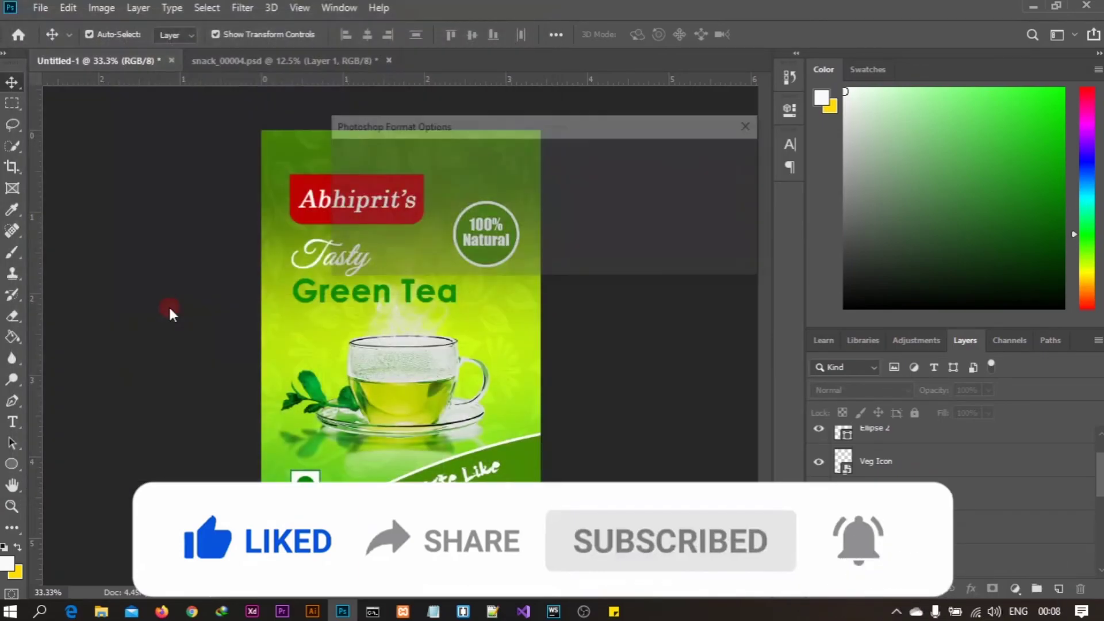
{"action": "key", "text": "Return"}
Save a JPEG version of the tea packaging design with maximum quality 12 and the Baseline ("Standard") format.
{"action": "key", "text": "ctrl+shift+s"}
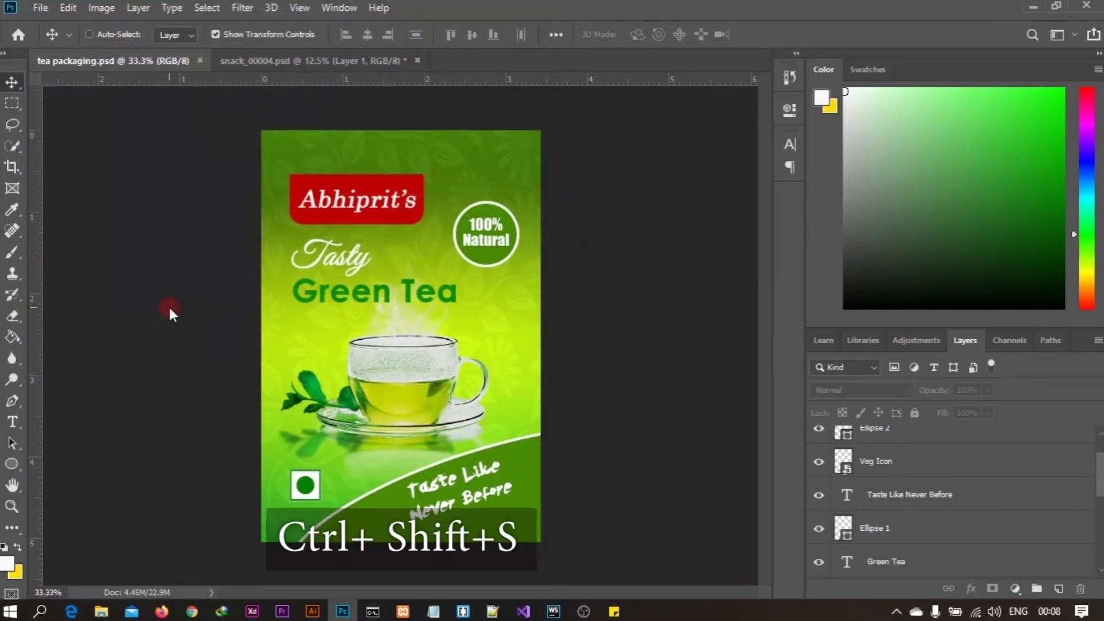
{"action": "left_click", "coordinate": [217, 326]}
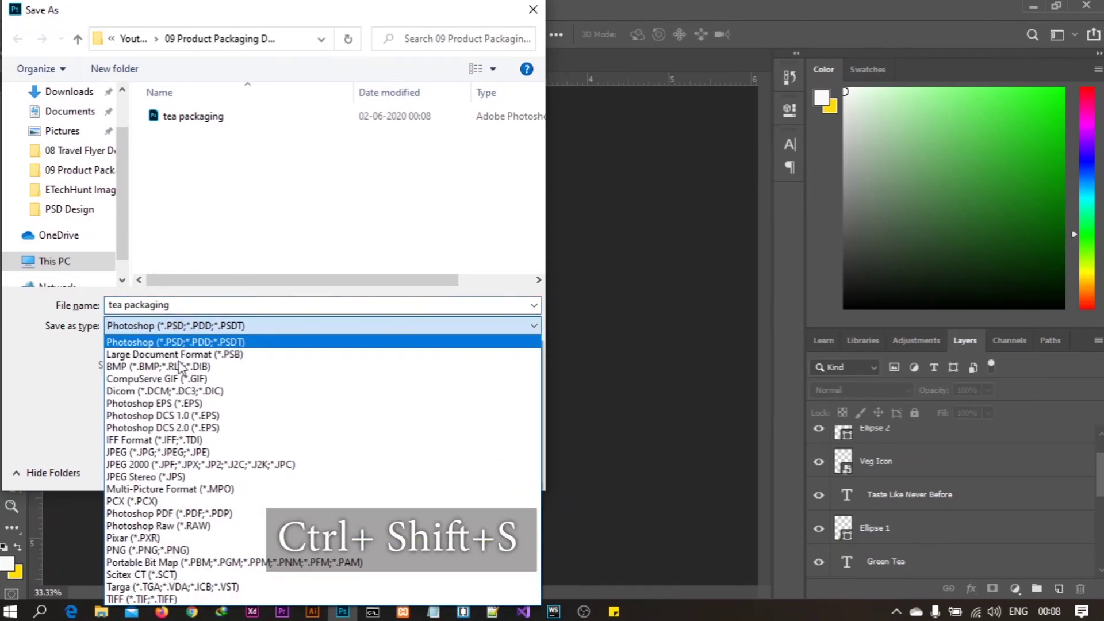
{"action": "left_click", "coordinate": [153, 452]}
{"action": "left_click", "coordinate": [414, 471]}
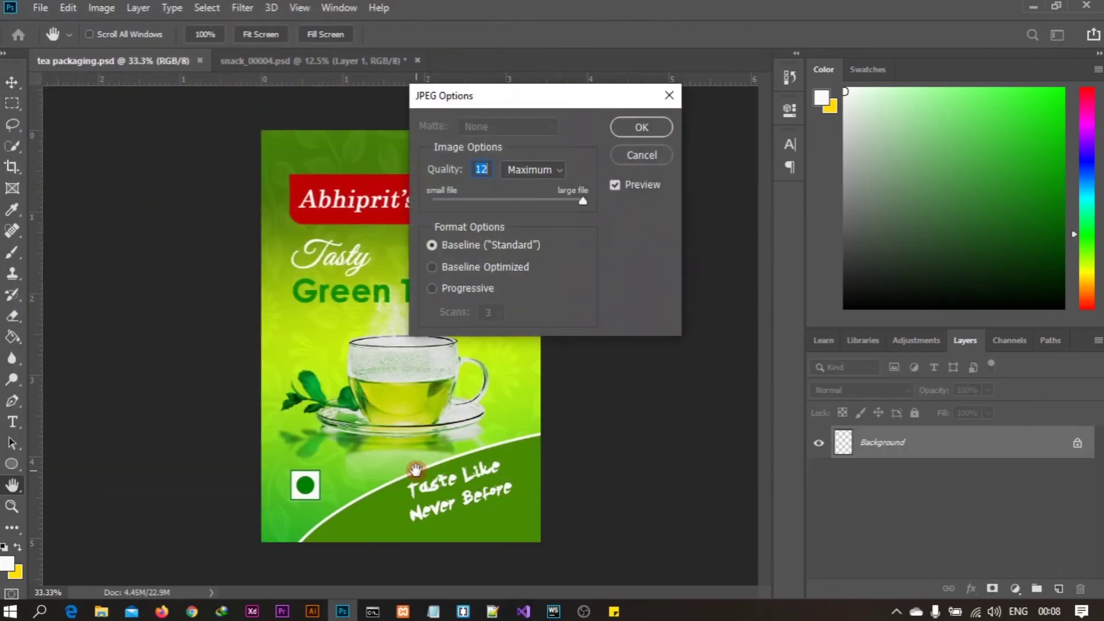
{"action": "key", "text": "Return"}
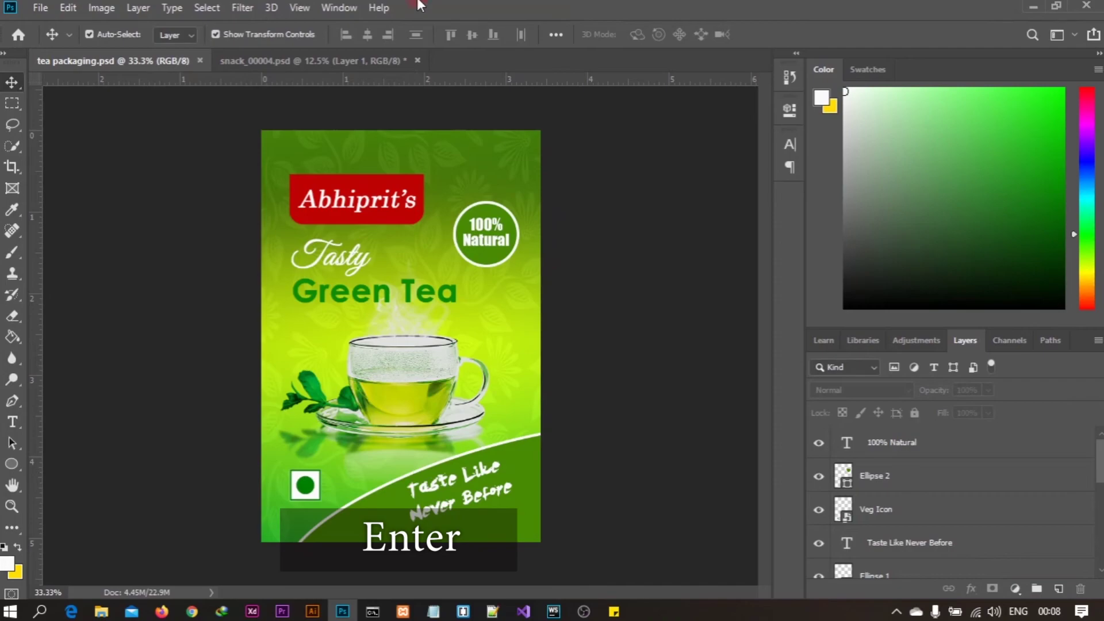
Place the tea packaging image from the 09 Product Packaging Design folder into the snack_00004.psd mockup, clipped directly above the color_body layer.
{"action": "left_click", "coordinate": [319, 61]}
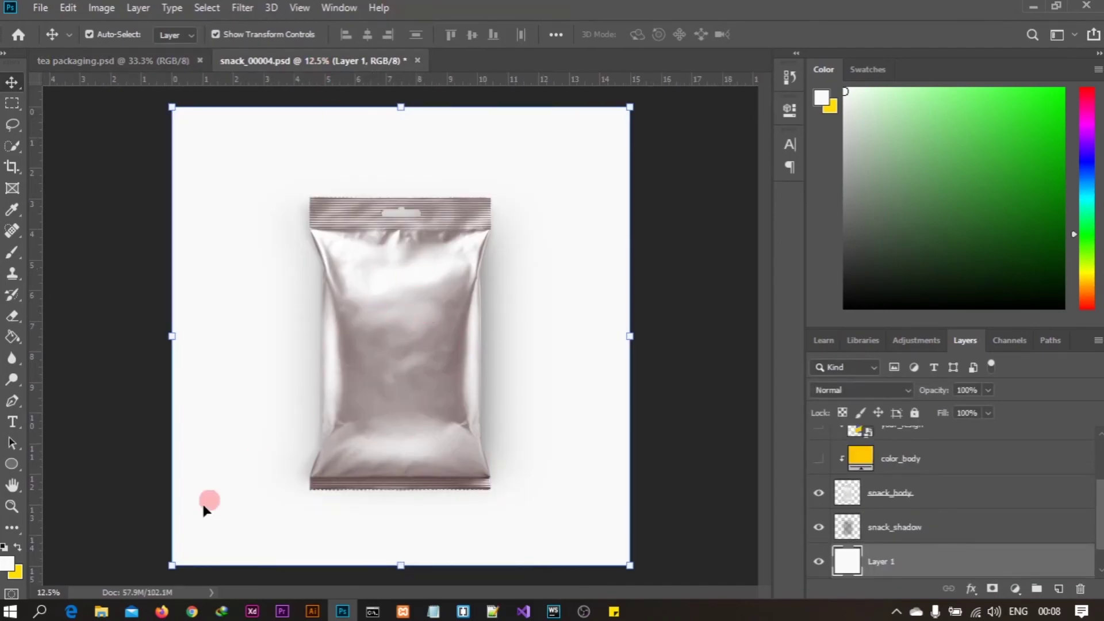
{"action": "left_click", "coordinate": [101, 611]}
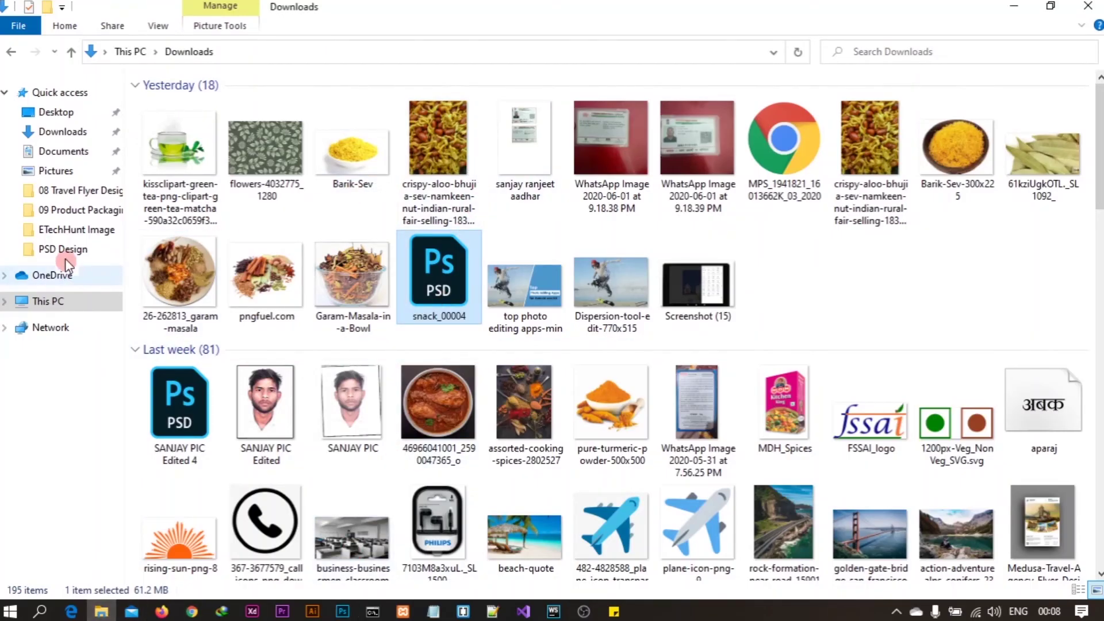
{"action": "left_click", "coordinate": [60, 210]}
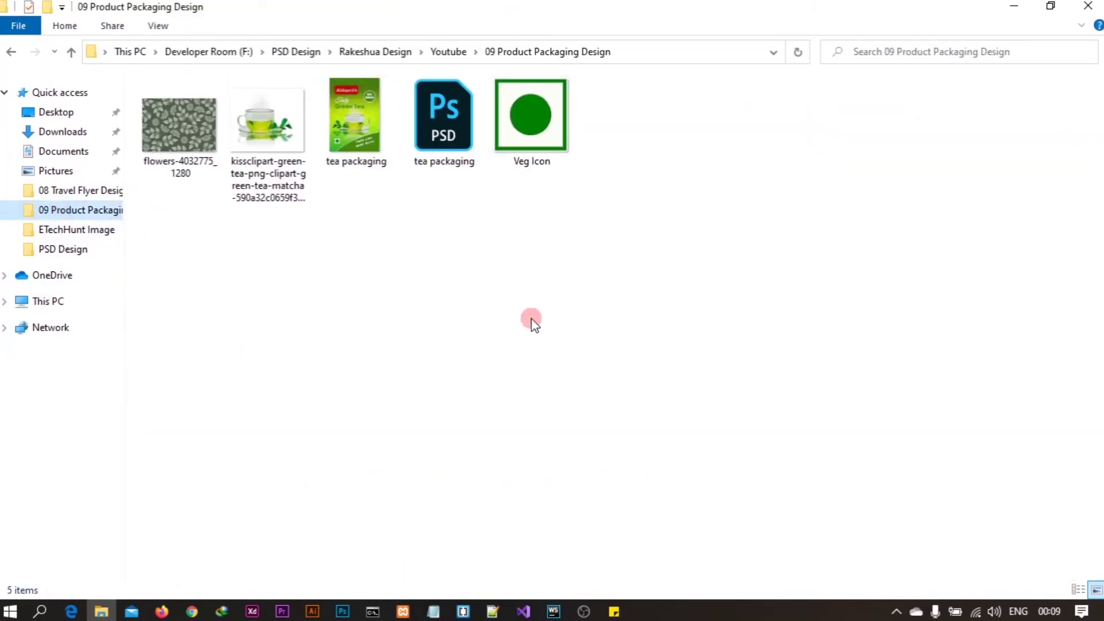
{"action": "left_click_drag", "start_coordinate": [365, 115], "coordinate": [406, 349]}
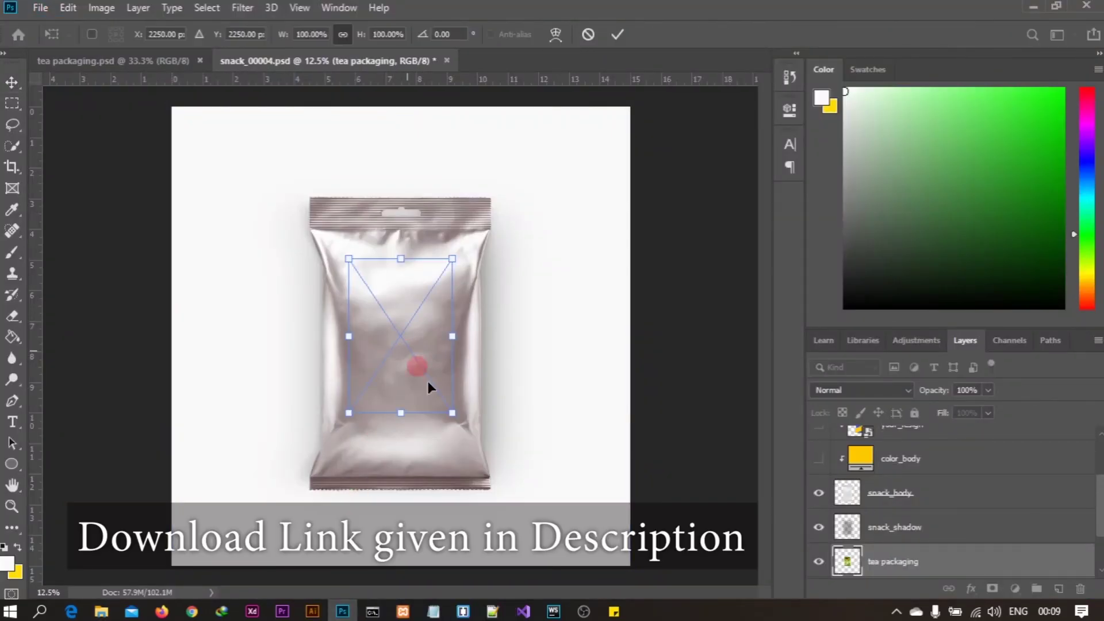
{"action": "left_click_drag", "start_coordinate": [916, 562], "coordinate": [901, 442]}
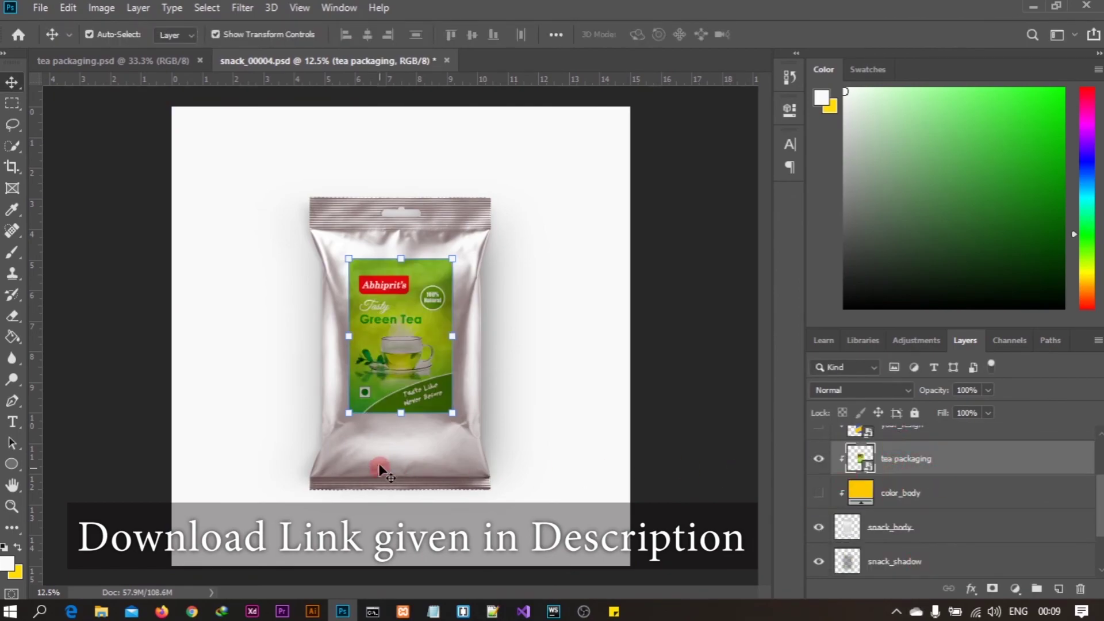
Scale the placed tea packaging artwork proportionally to 190.89% so that it covers the pouch from top seal to bottom seal.
{"action": "left_click_drag", "start_coordinate": [401, 412], "coordinate": [406, 490]}
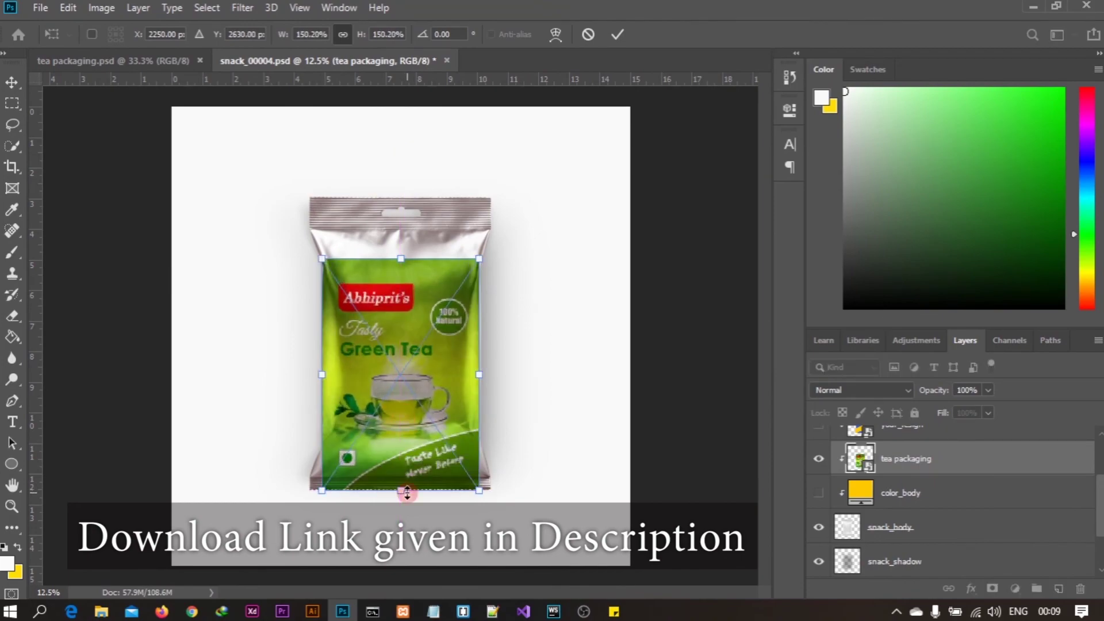
{"action": "left_click_drag", "start_coordinate": [401, 259], "coordinate": [403, 200]}
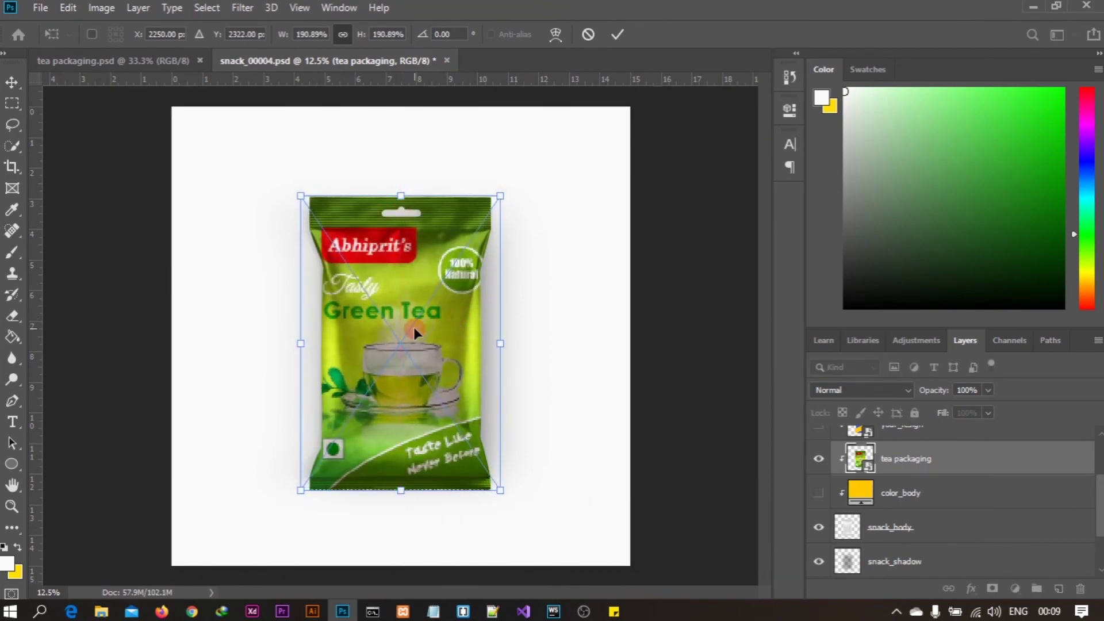
{"action": "left_click", "coordinate": [618, 34]}
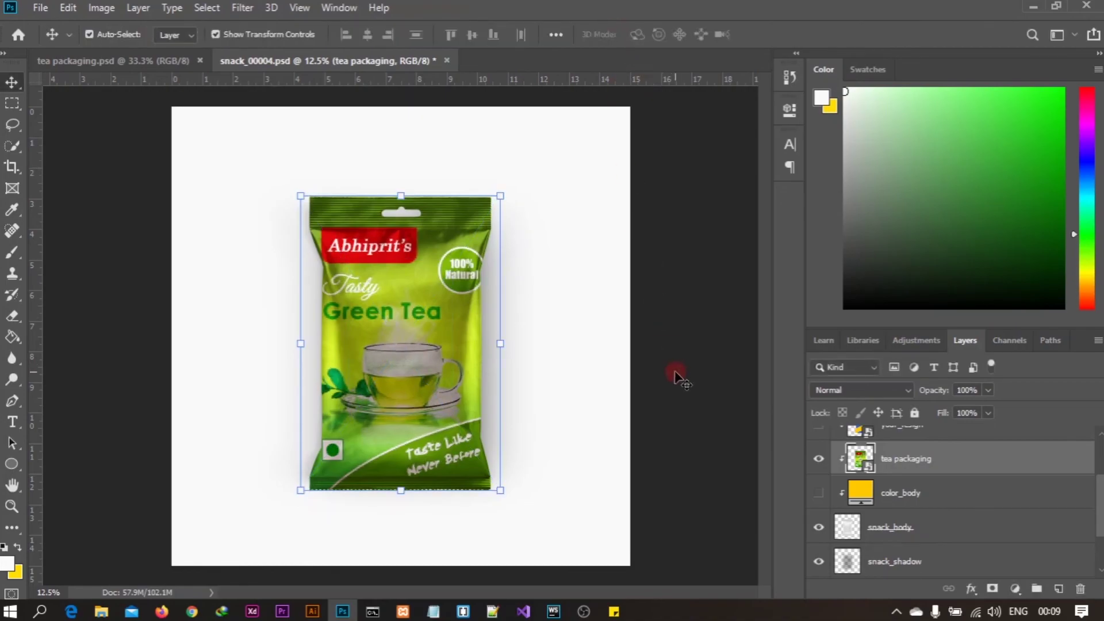
Convert the tea packaging layer to a smart object and deselect it.
{"action": "right_click", "coordinate": [899, 463]}
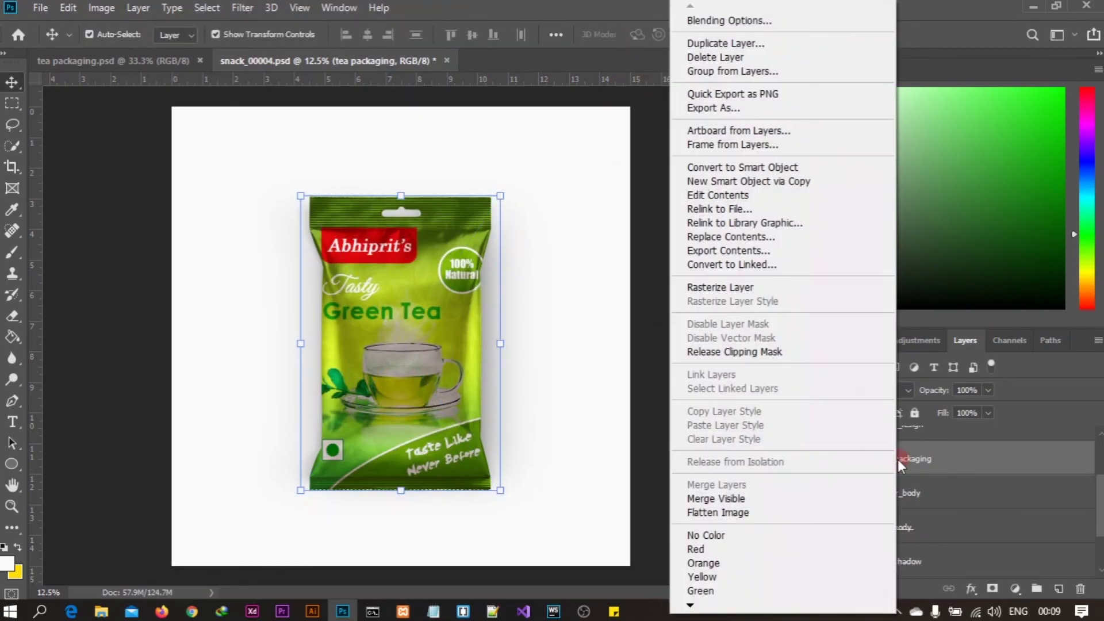
{"action": "left_click", "coordinate": [749, 168]}
{"action": "left_click", "coordinate": [688, 325]}
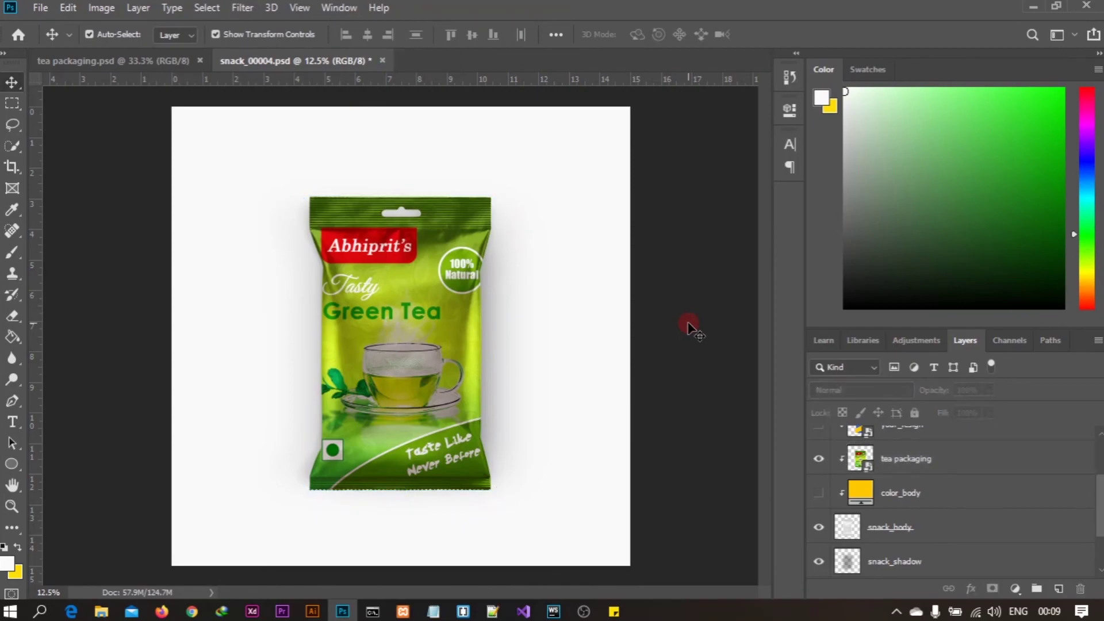